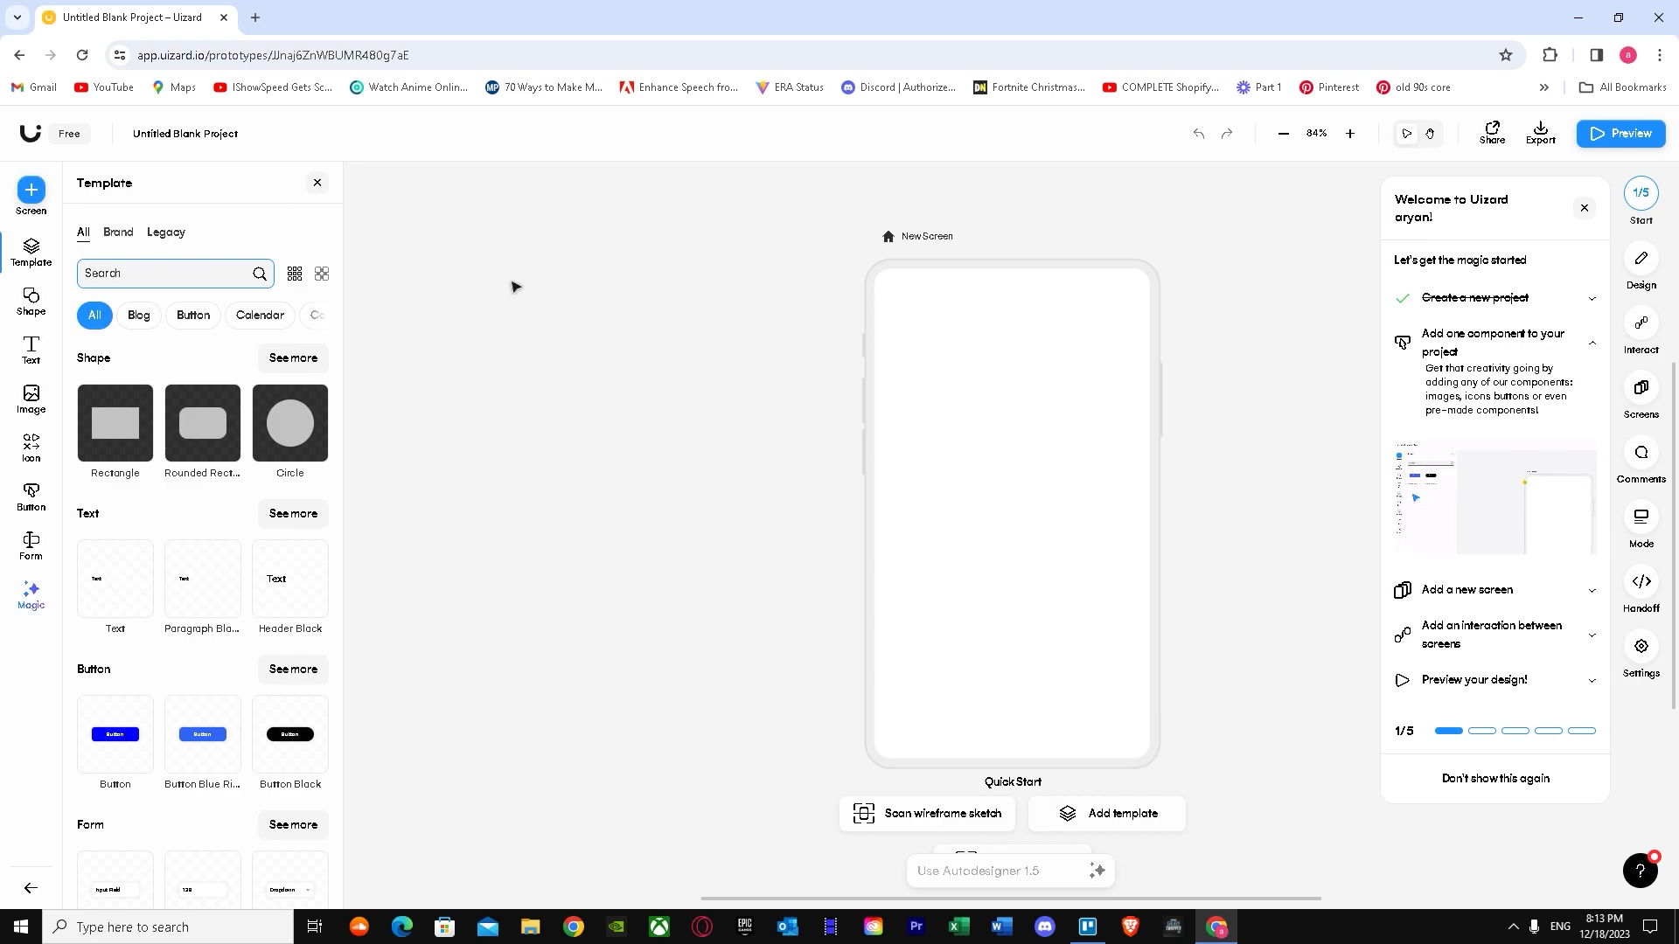
# Look over the blank New Screen and the Quick Start options beneath it.
pyautogui.scroll(-1, 625, 397)
pyautogui.scroll(1, 560, 415)
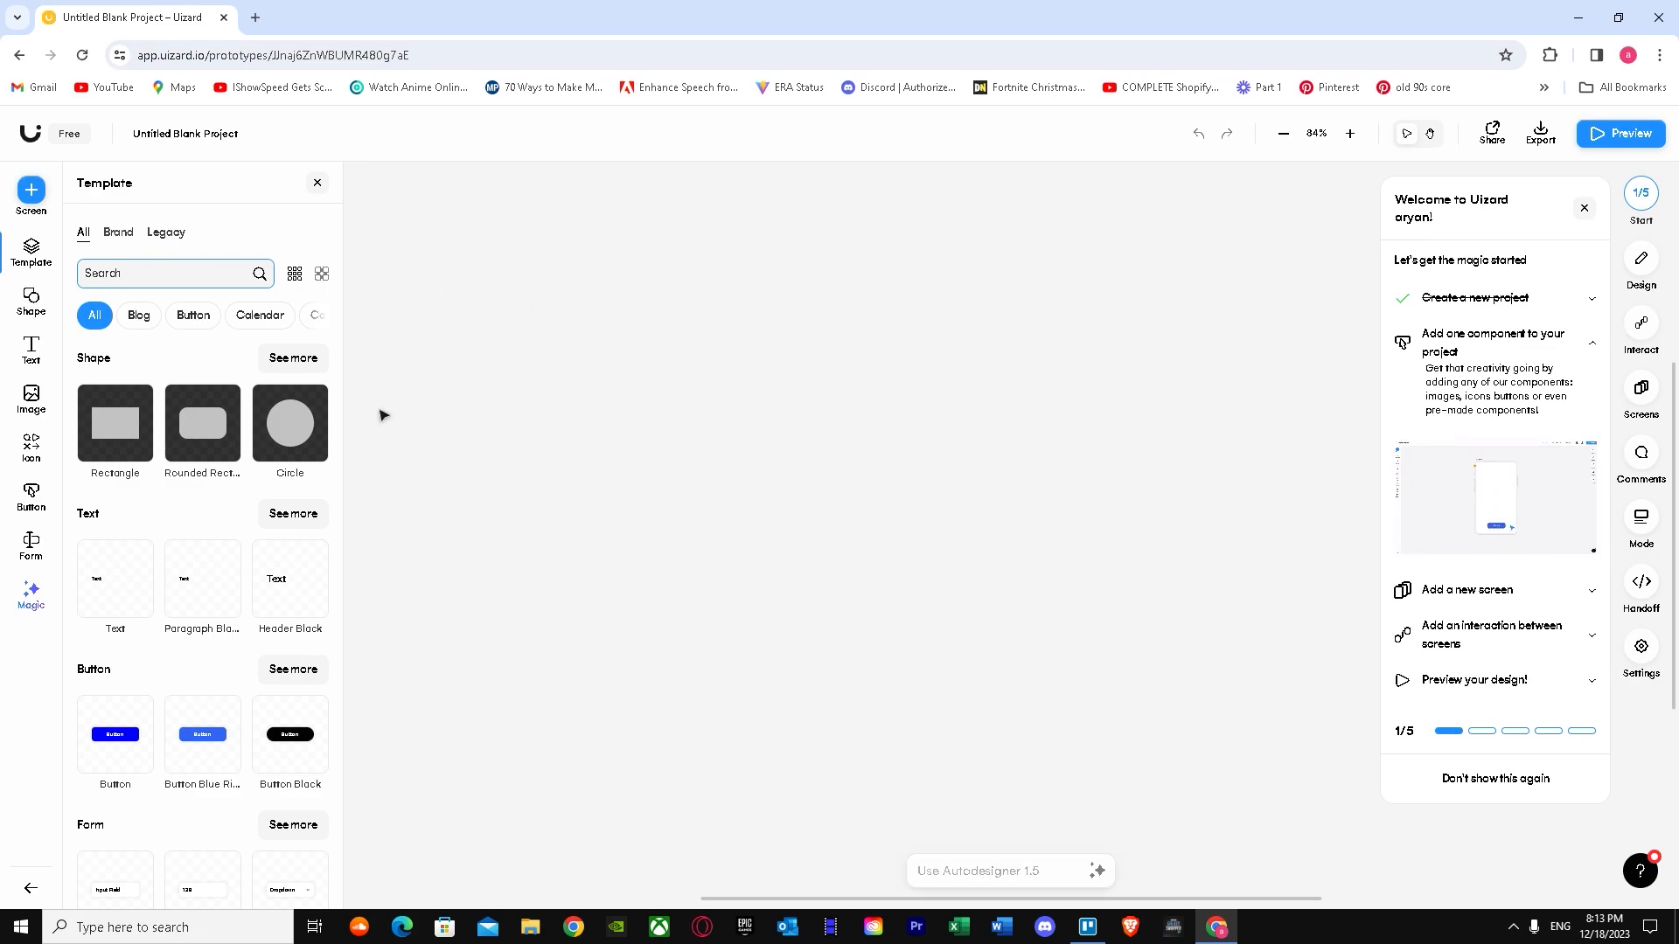
pyautogui.scroll(-7, 888, 495)
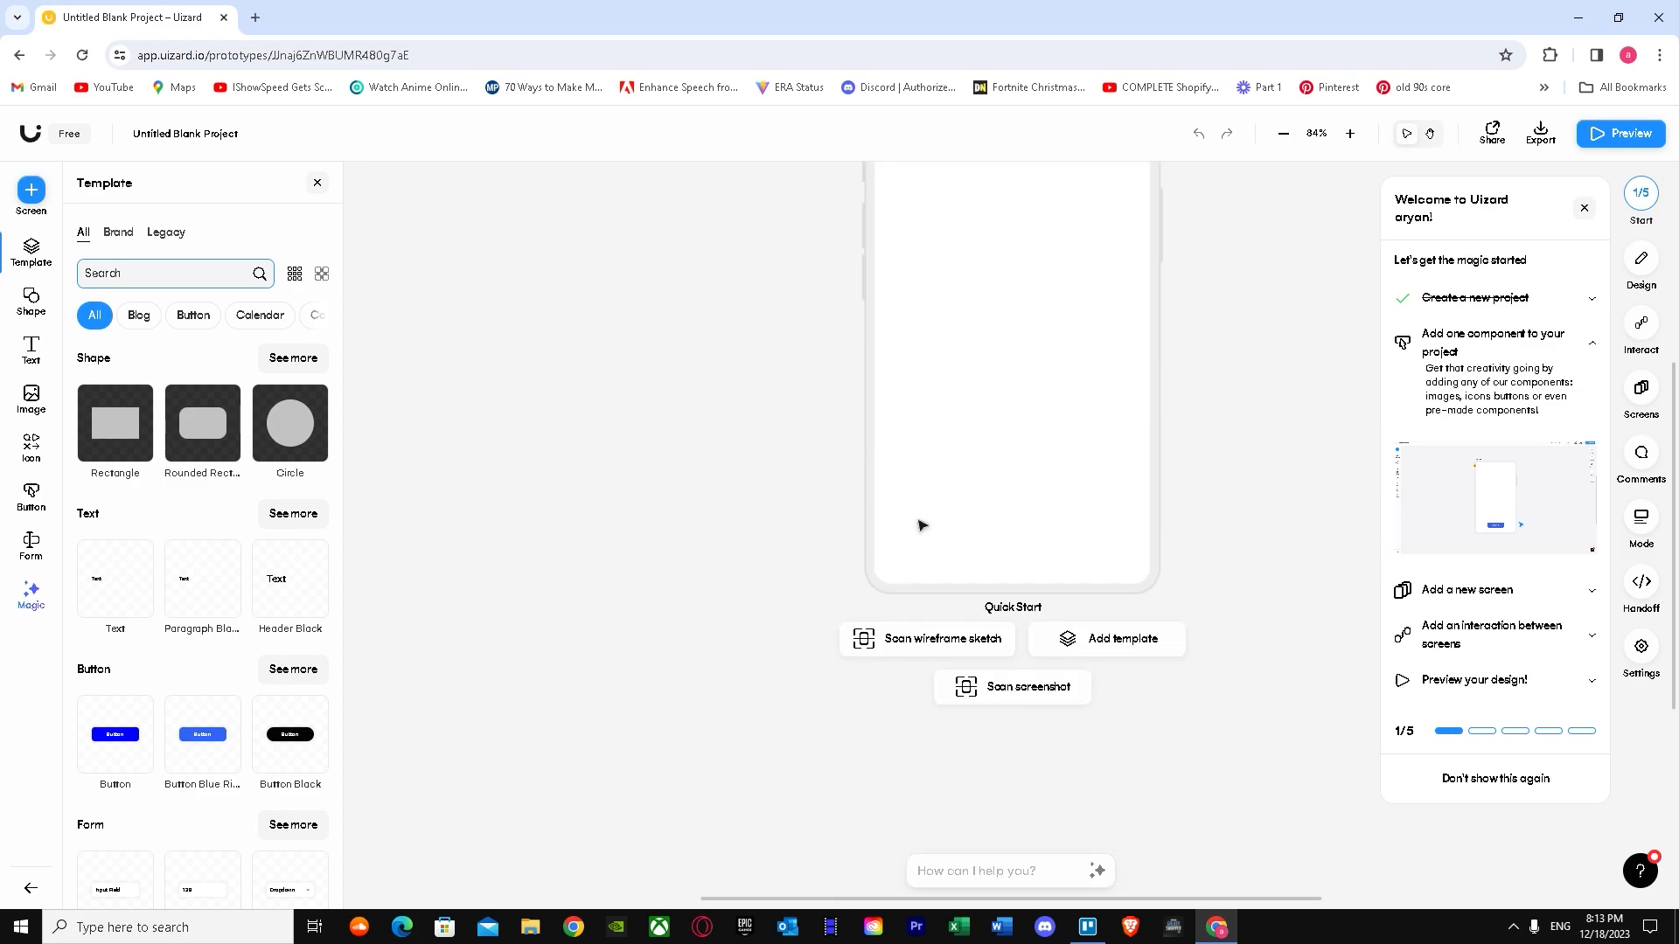
pyautogui.scroll(1, 927, 464)
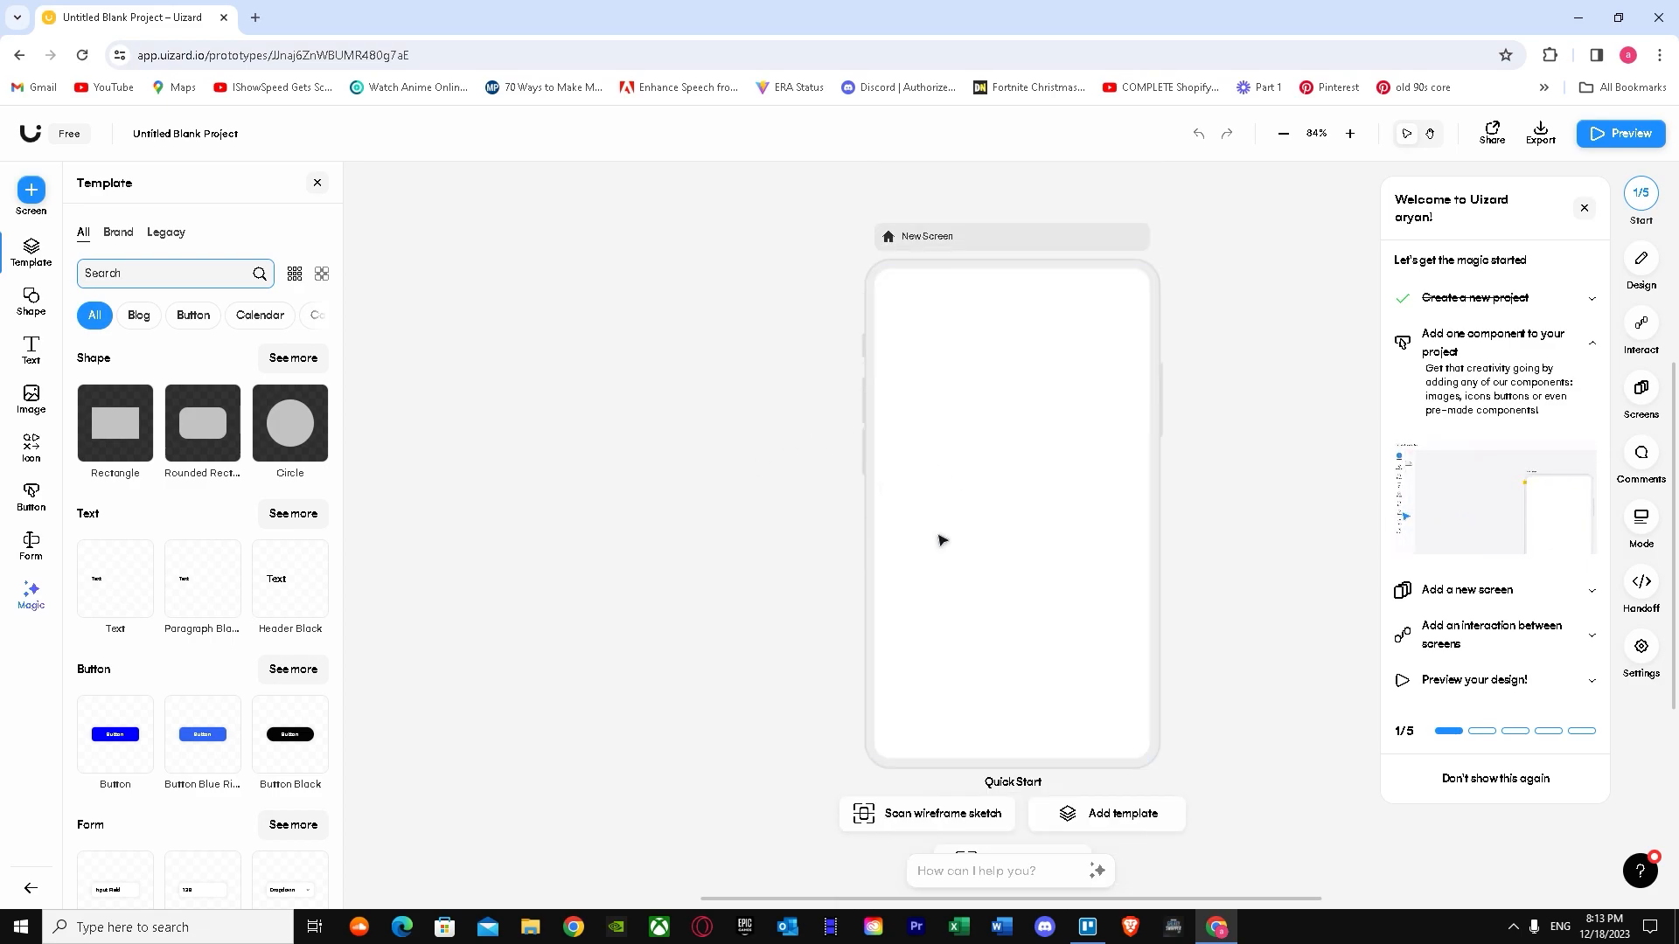
pyautogui.scroll(-1, 1068, 794)
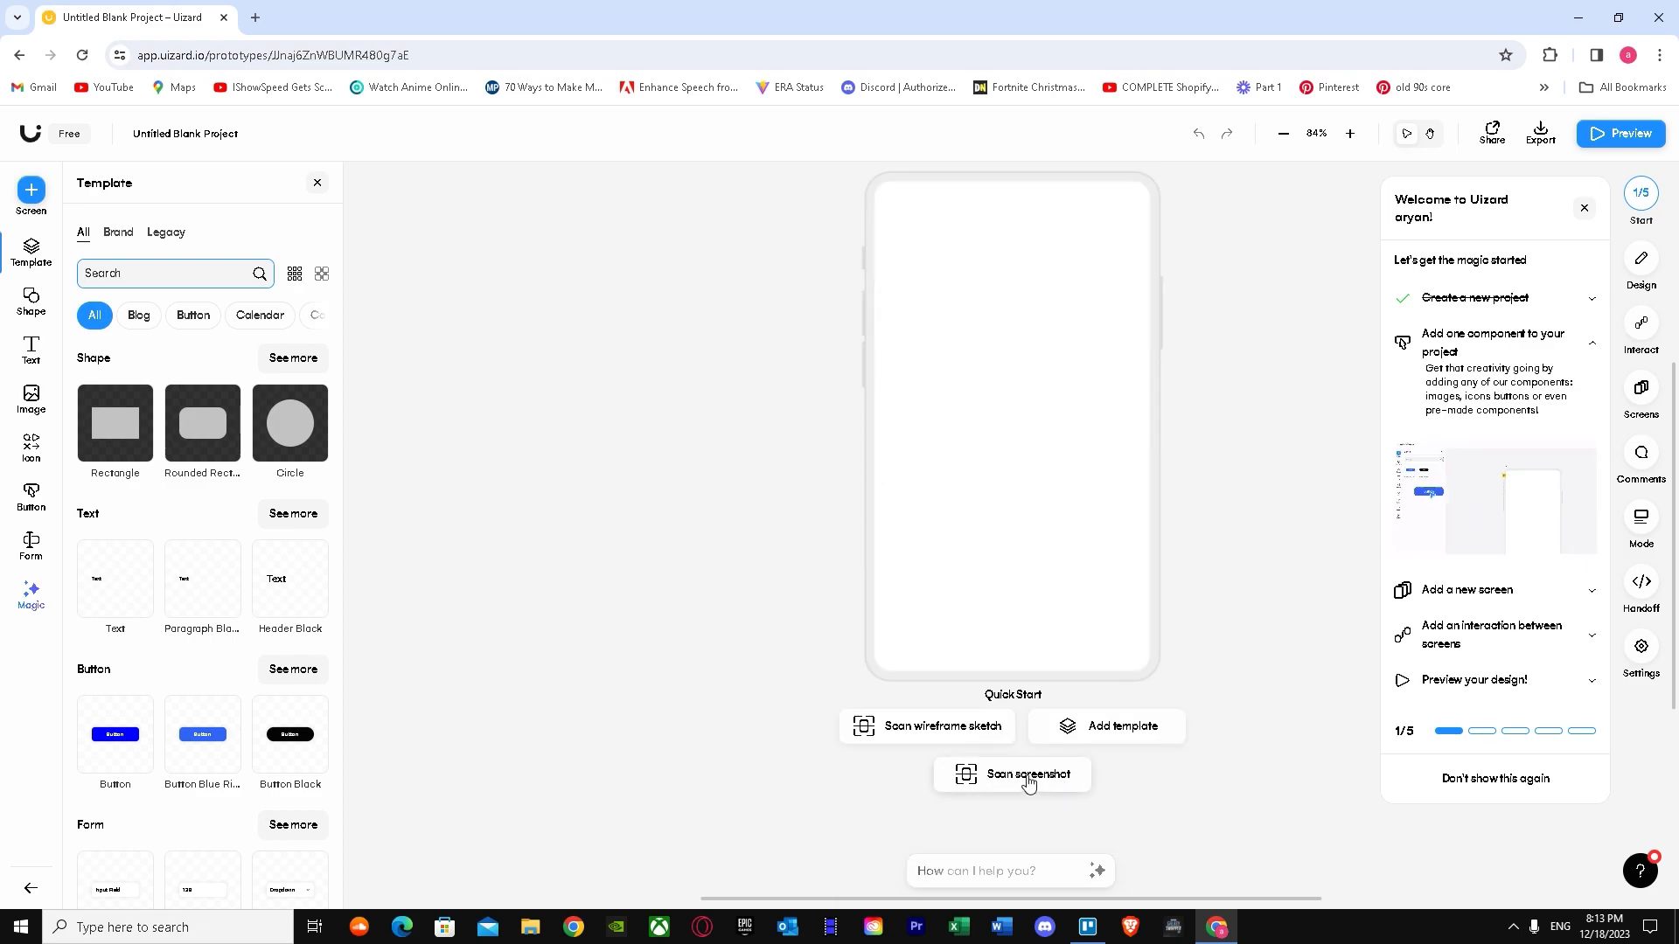
pyautogui.scroll(3, 988, 651)
pyautogui.scroll(-4, 1000, 659)
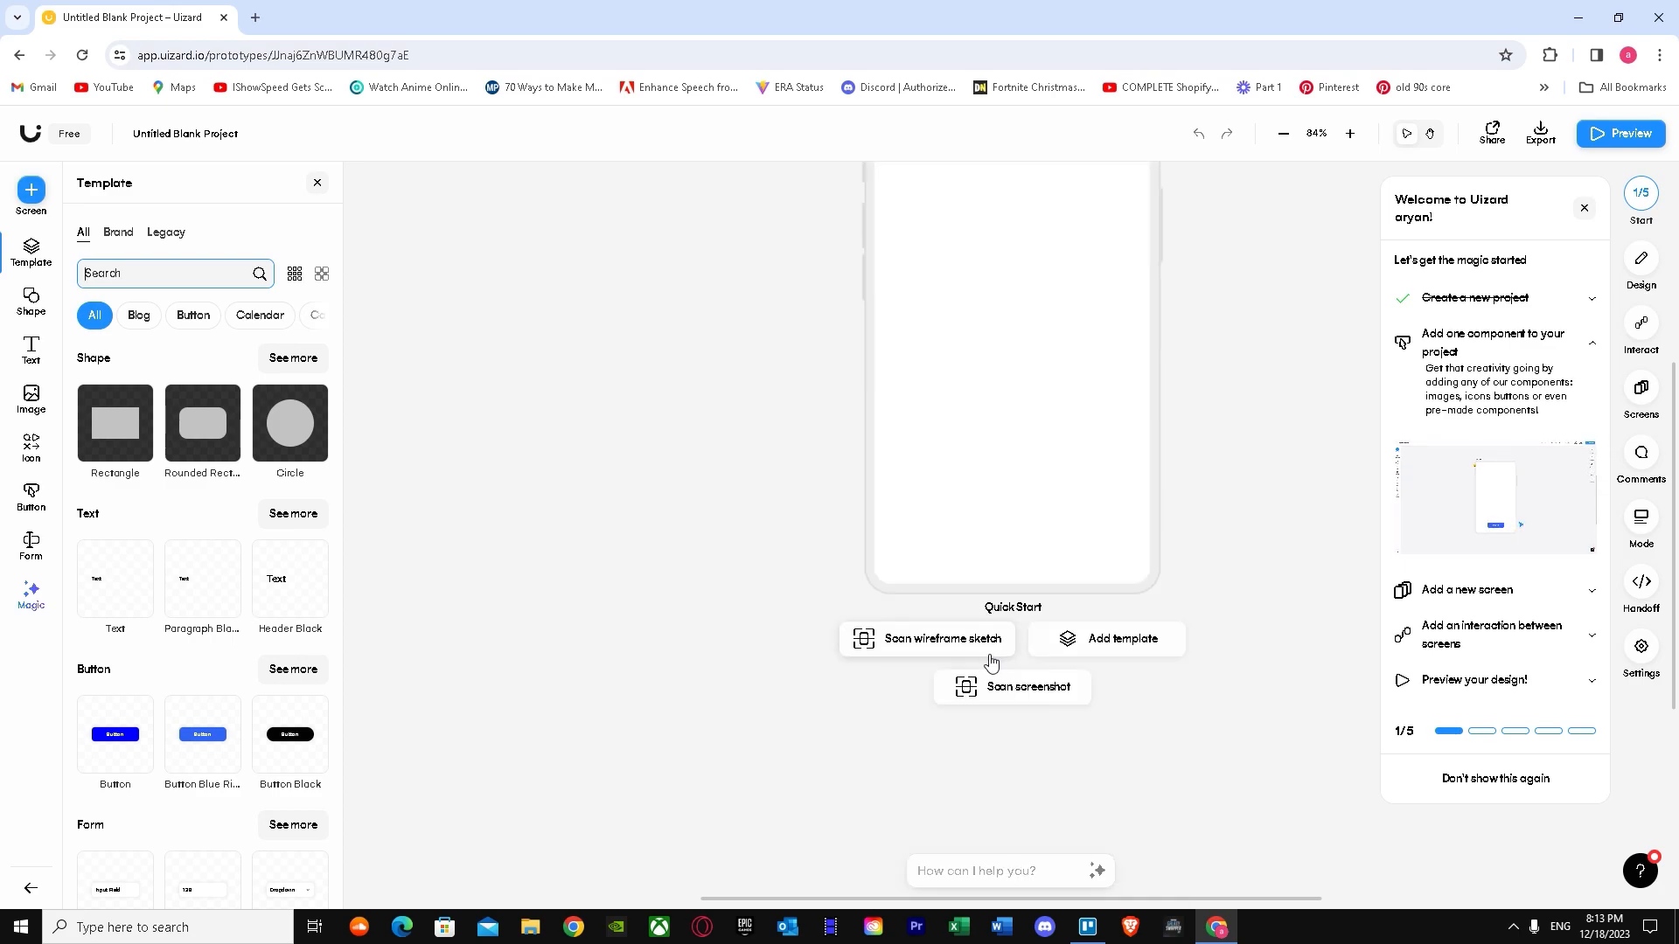
pyautogui.scroll(1, 972, 617)
pyautogui.scroll(1, 971, 613)
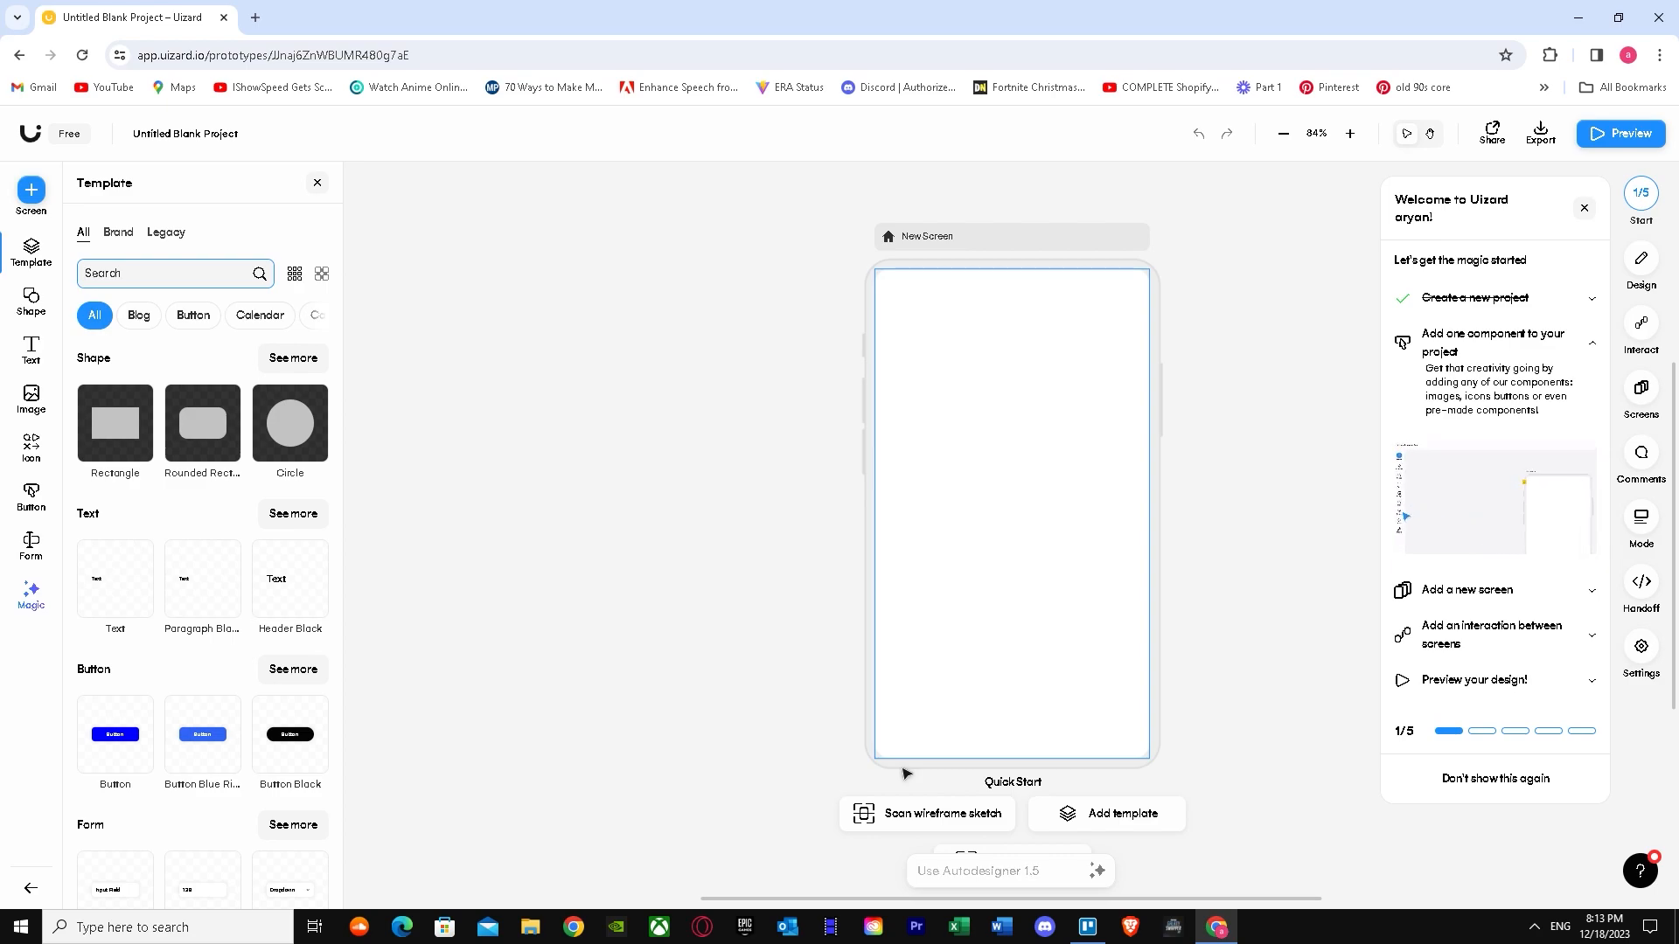
# Open Autodesigner and set it to generate mobile screens from a prompt.
pyautogui.click(944, 872)
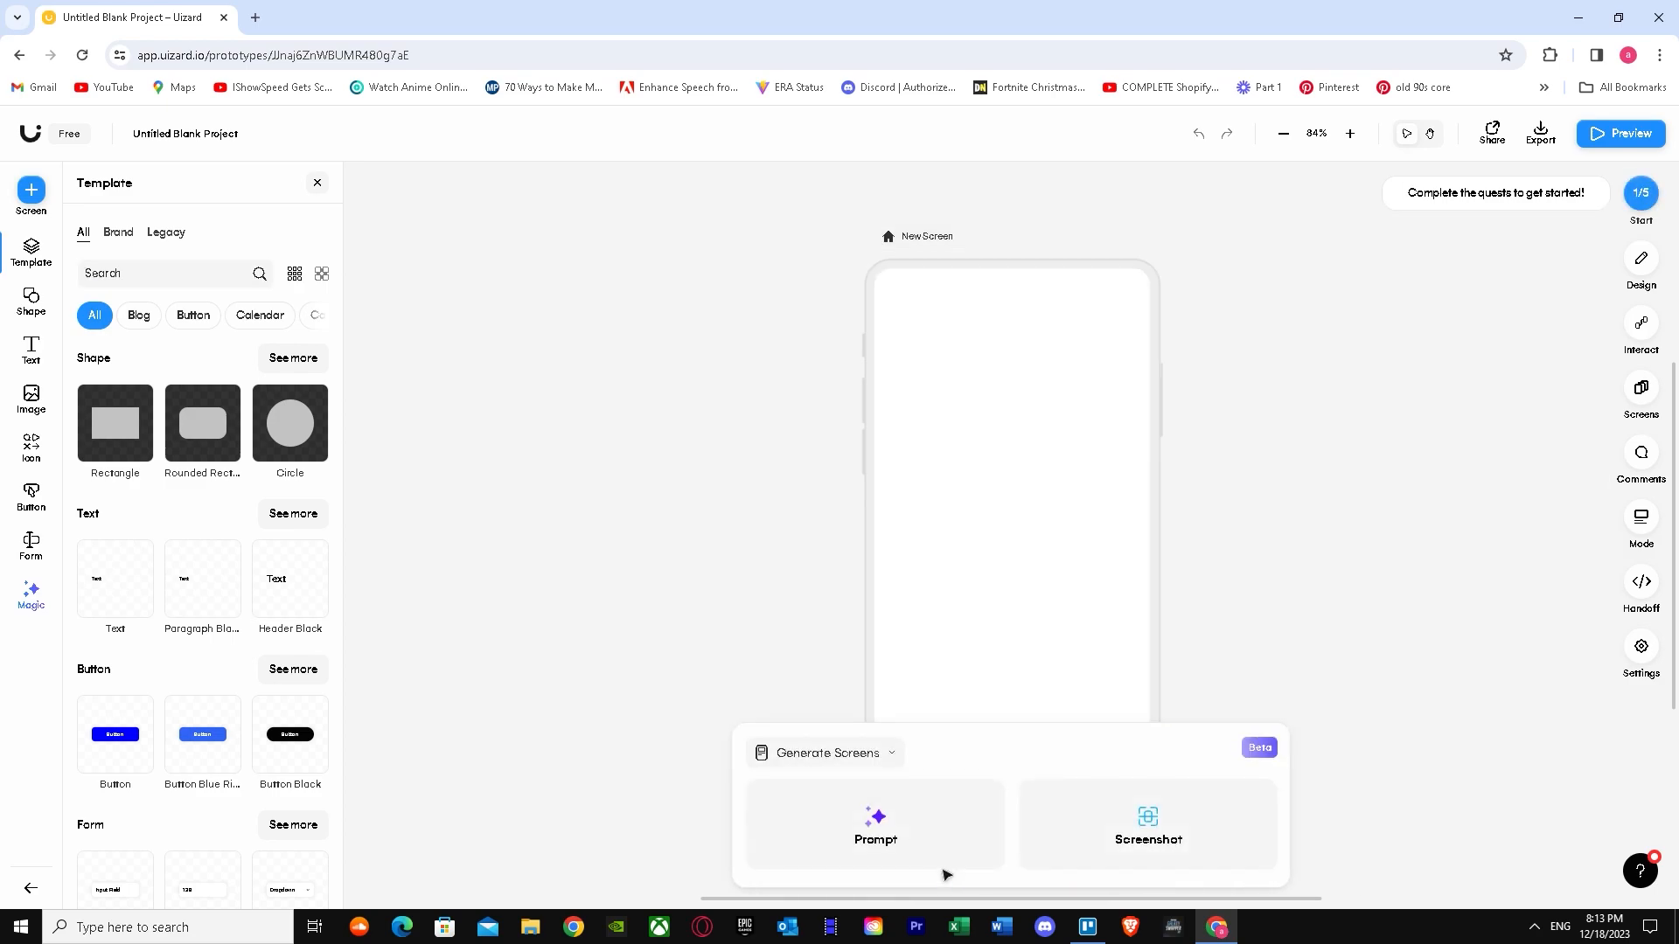
pyautogui.click(918, 828)
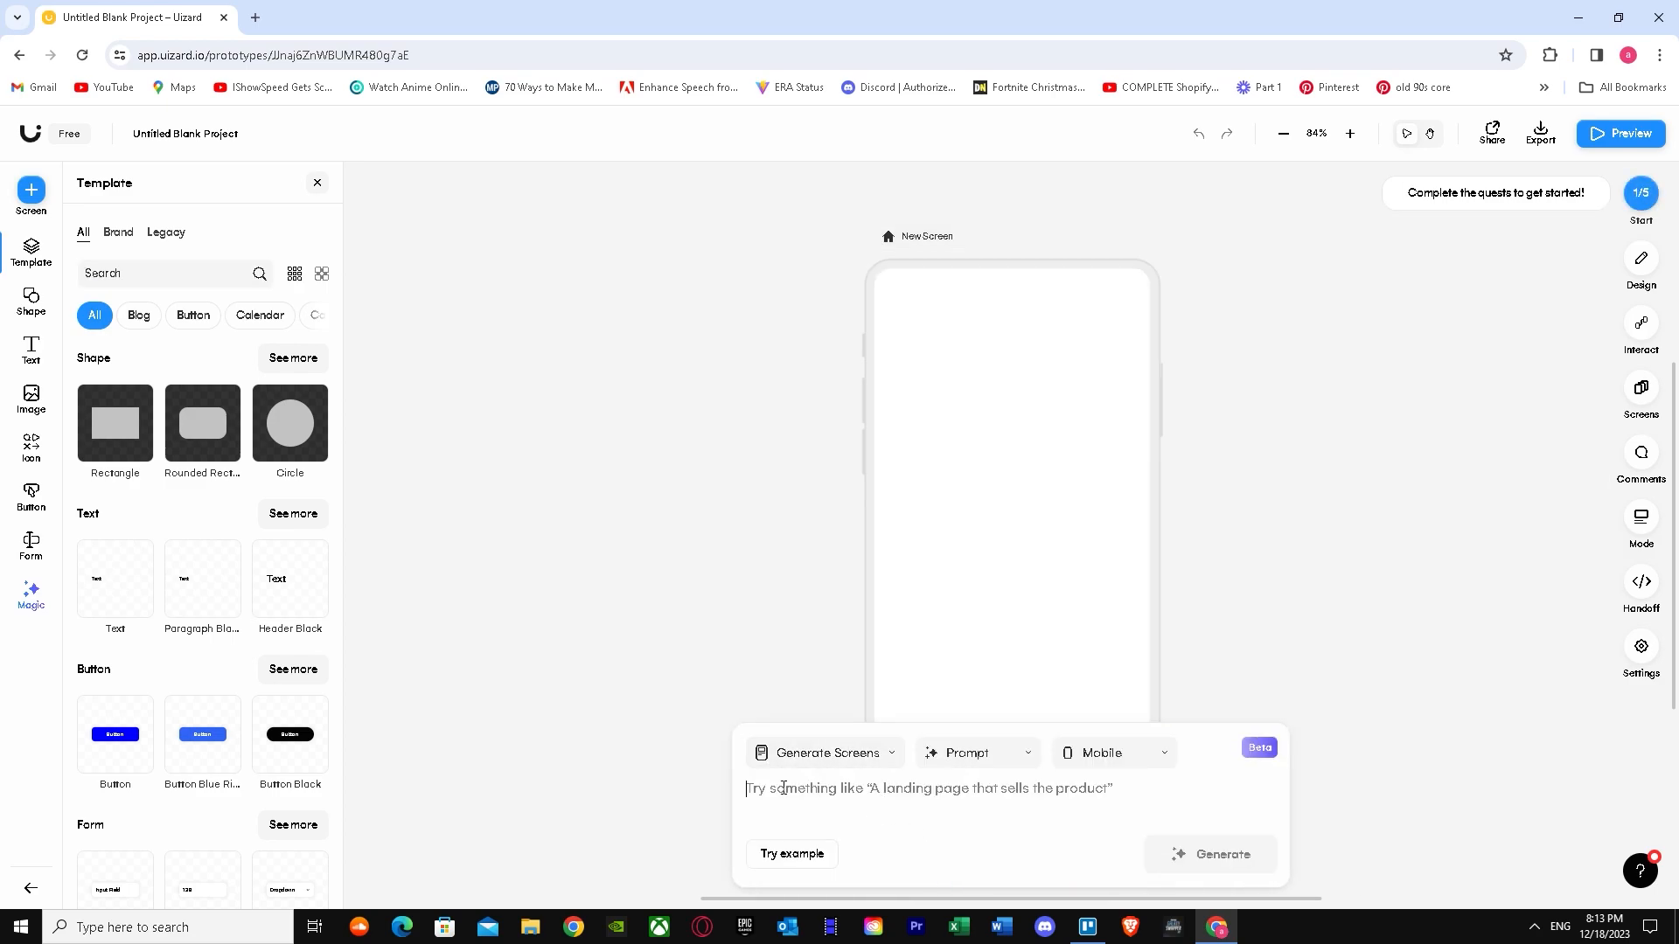
pyautogui.press('Escape')
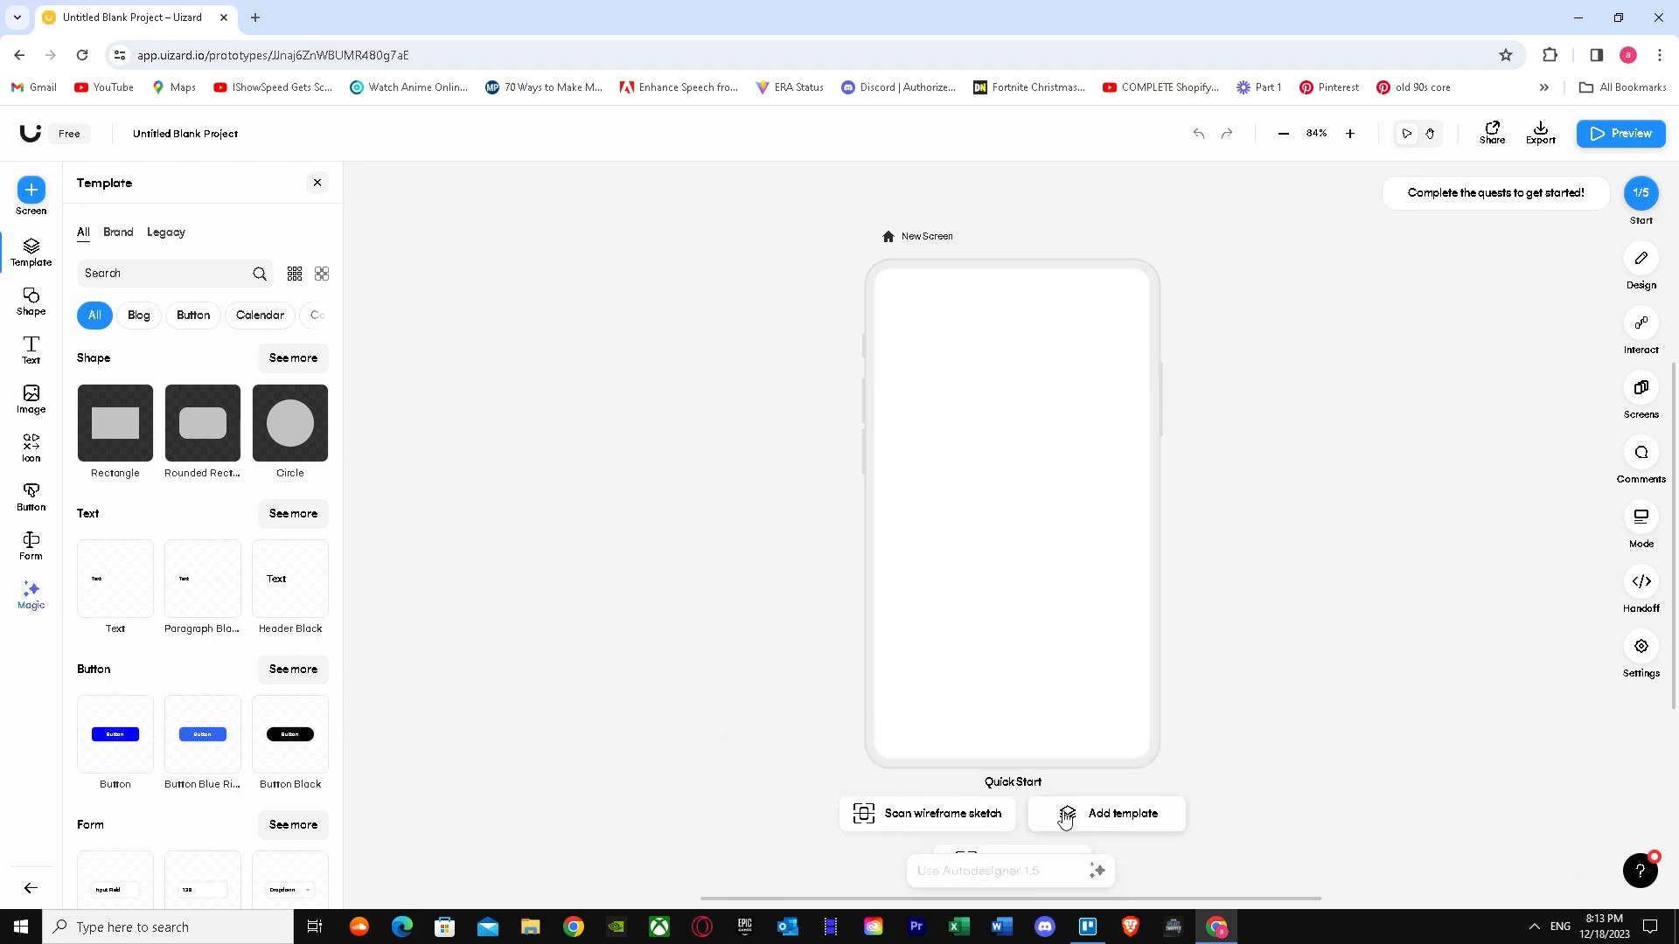
pyautogui.click(959, 883)
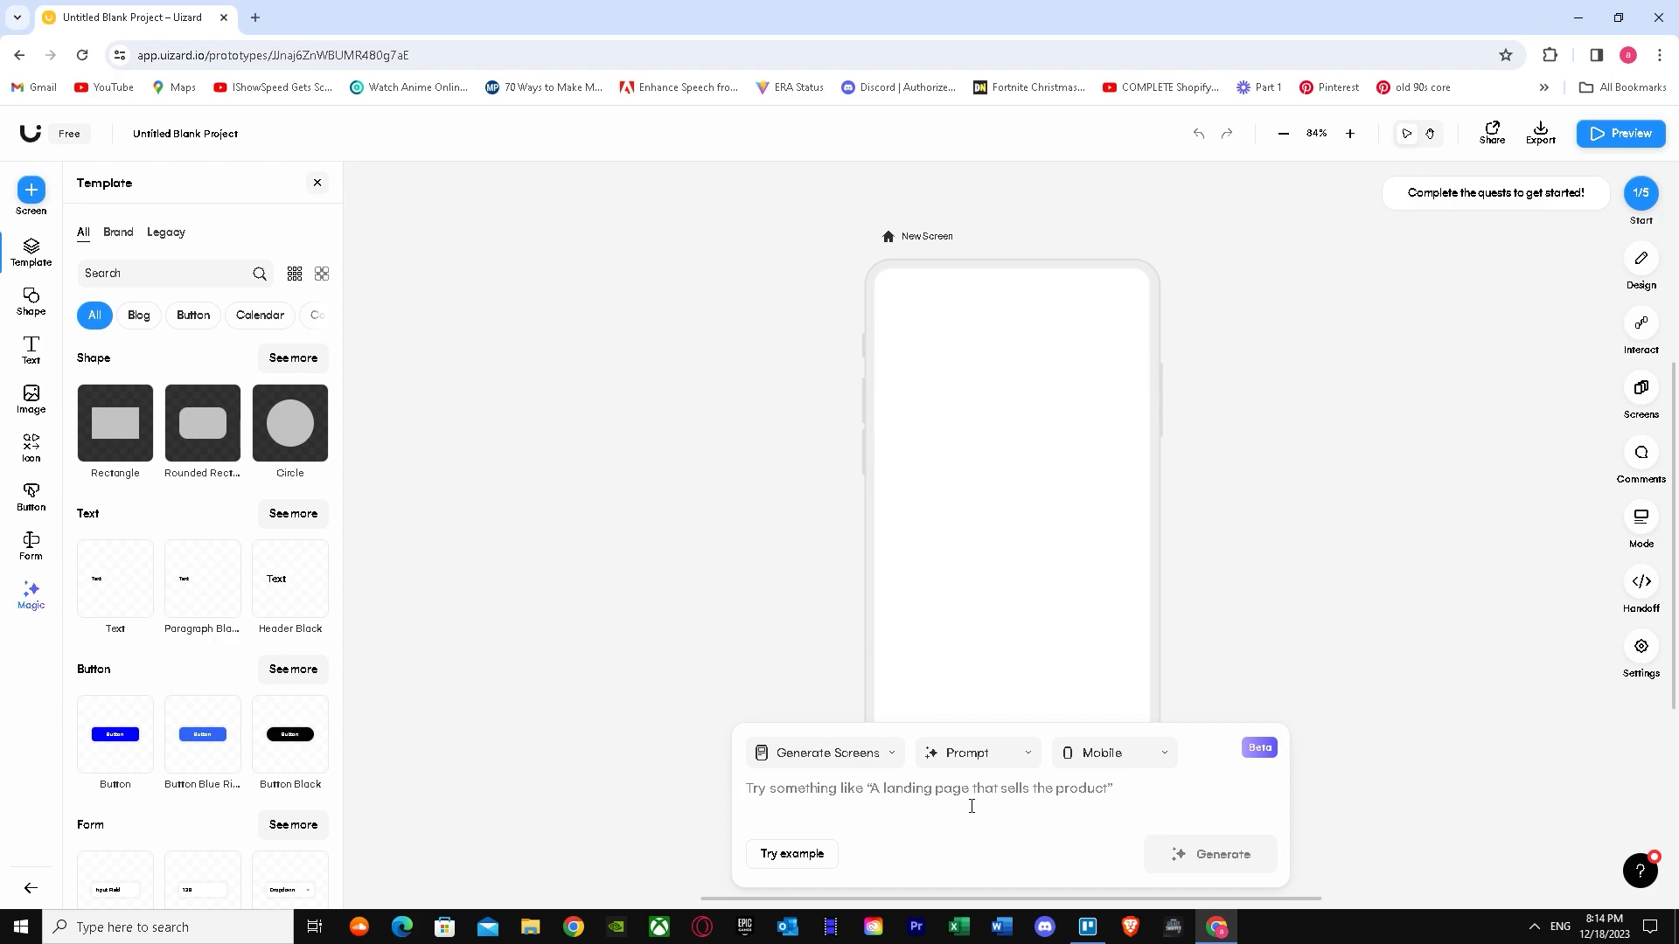
pyautogui.click(1007, 766)
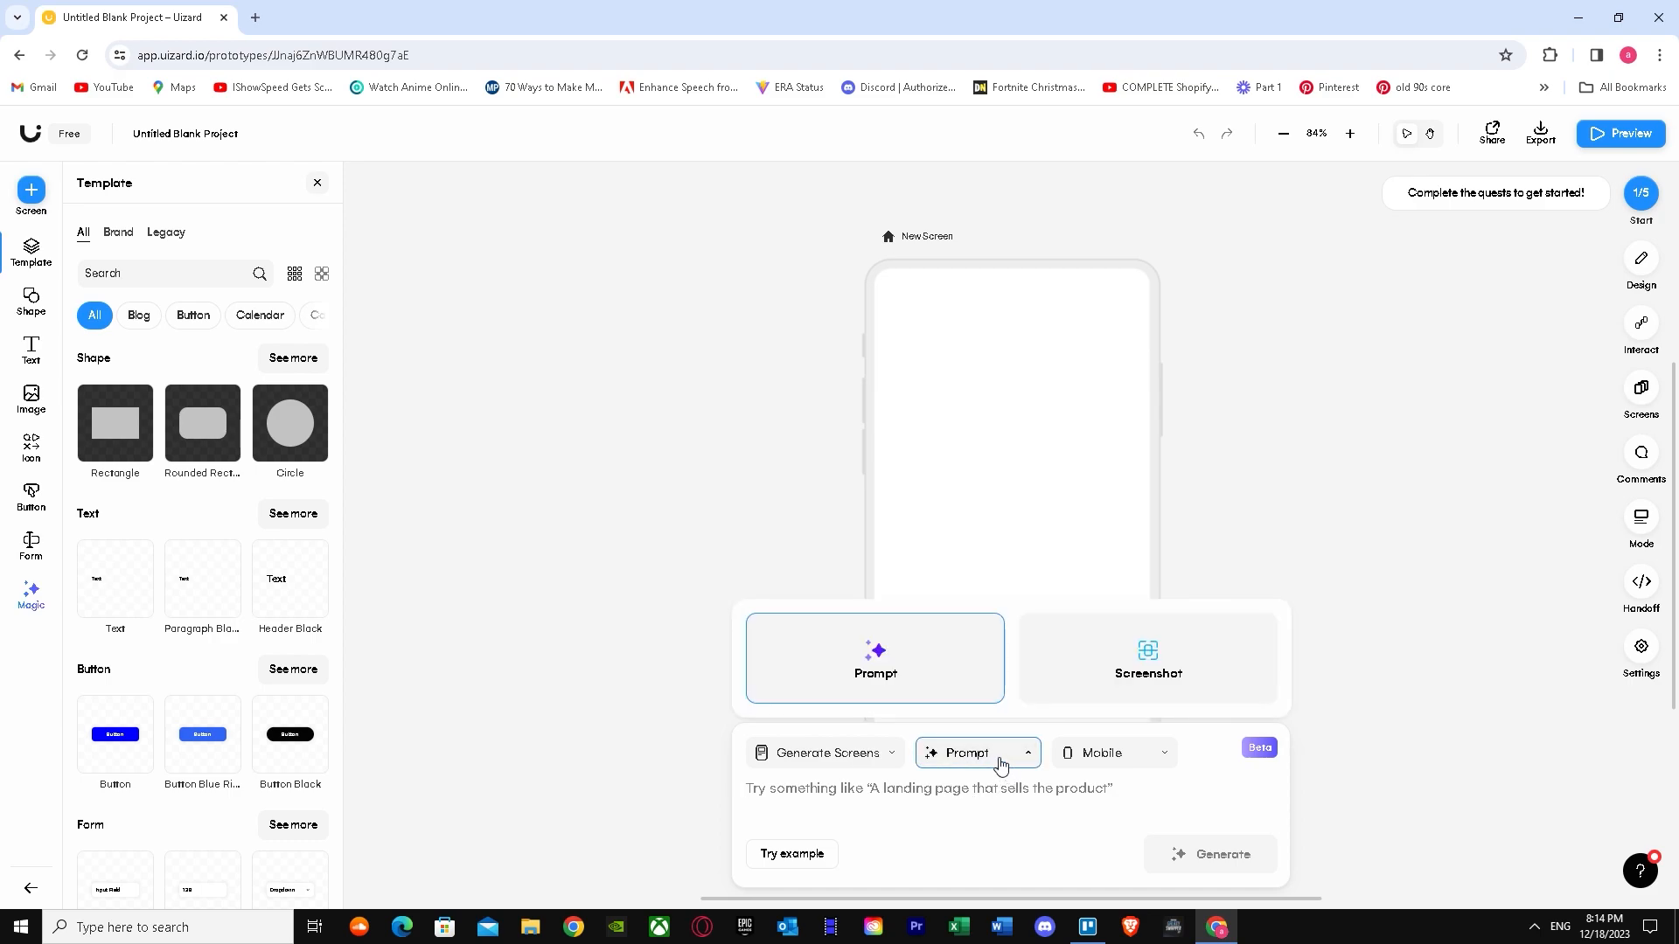
pyautogui.click(848, 809)
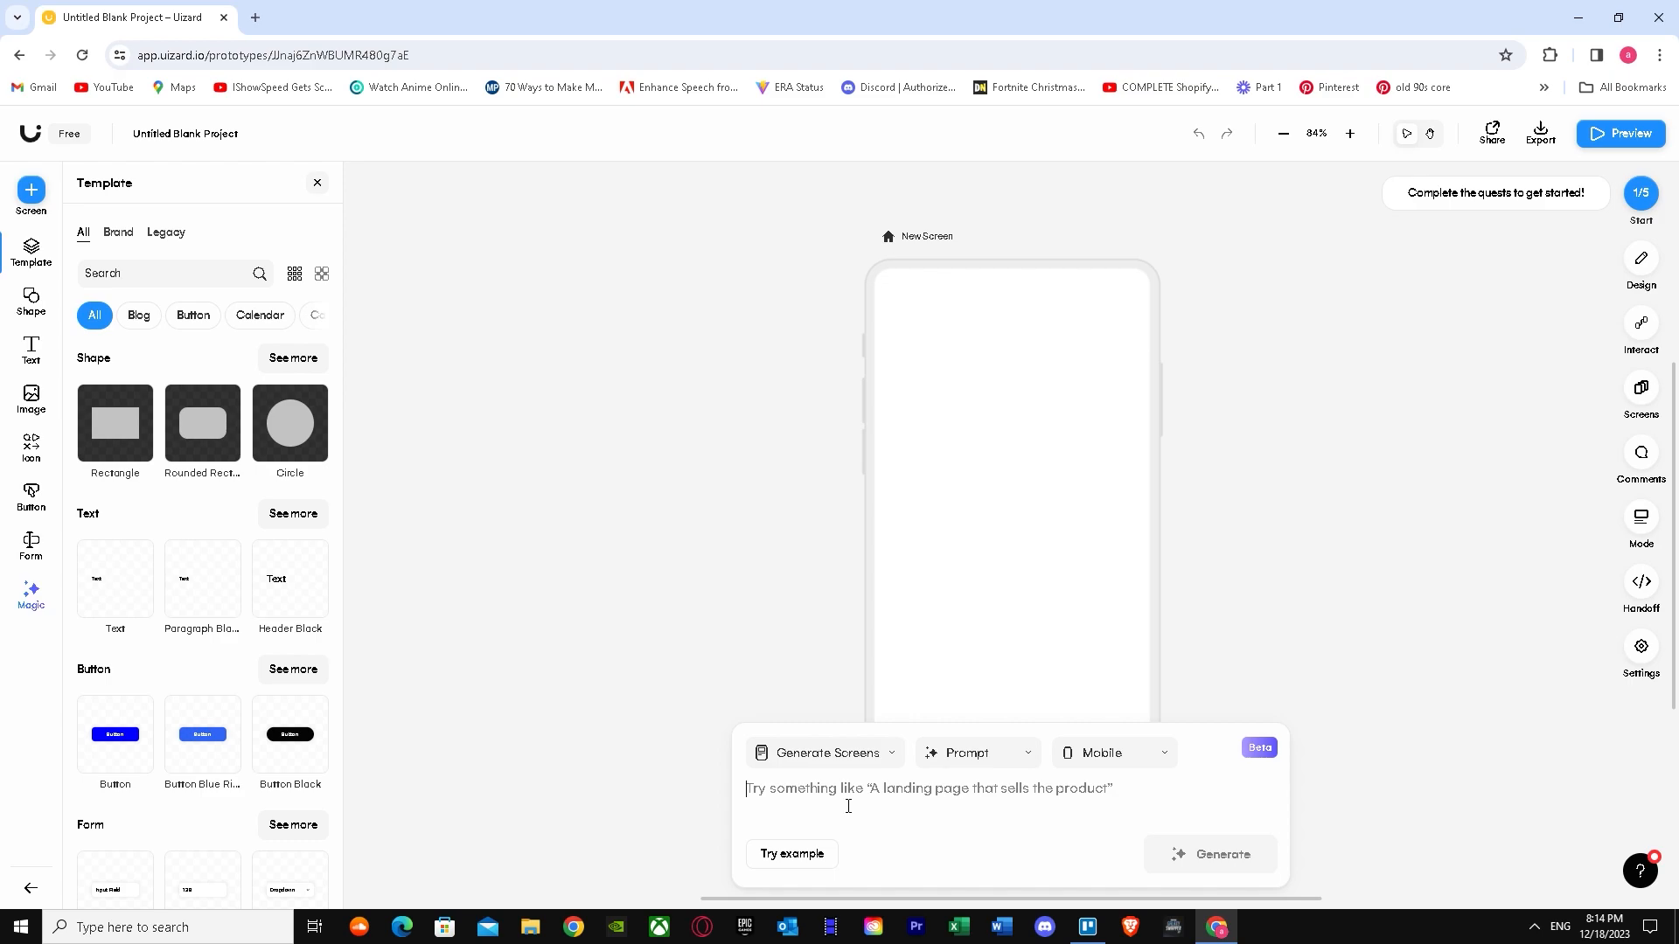
# Enter the prompt "Dating app for superheroes" and generate the screens.
pyautogui.write('A')
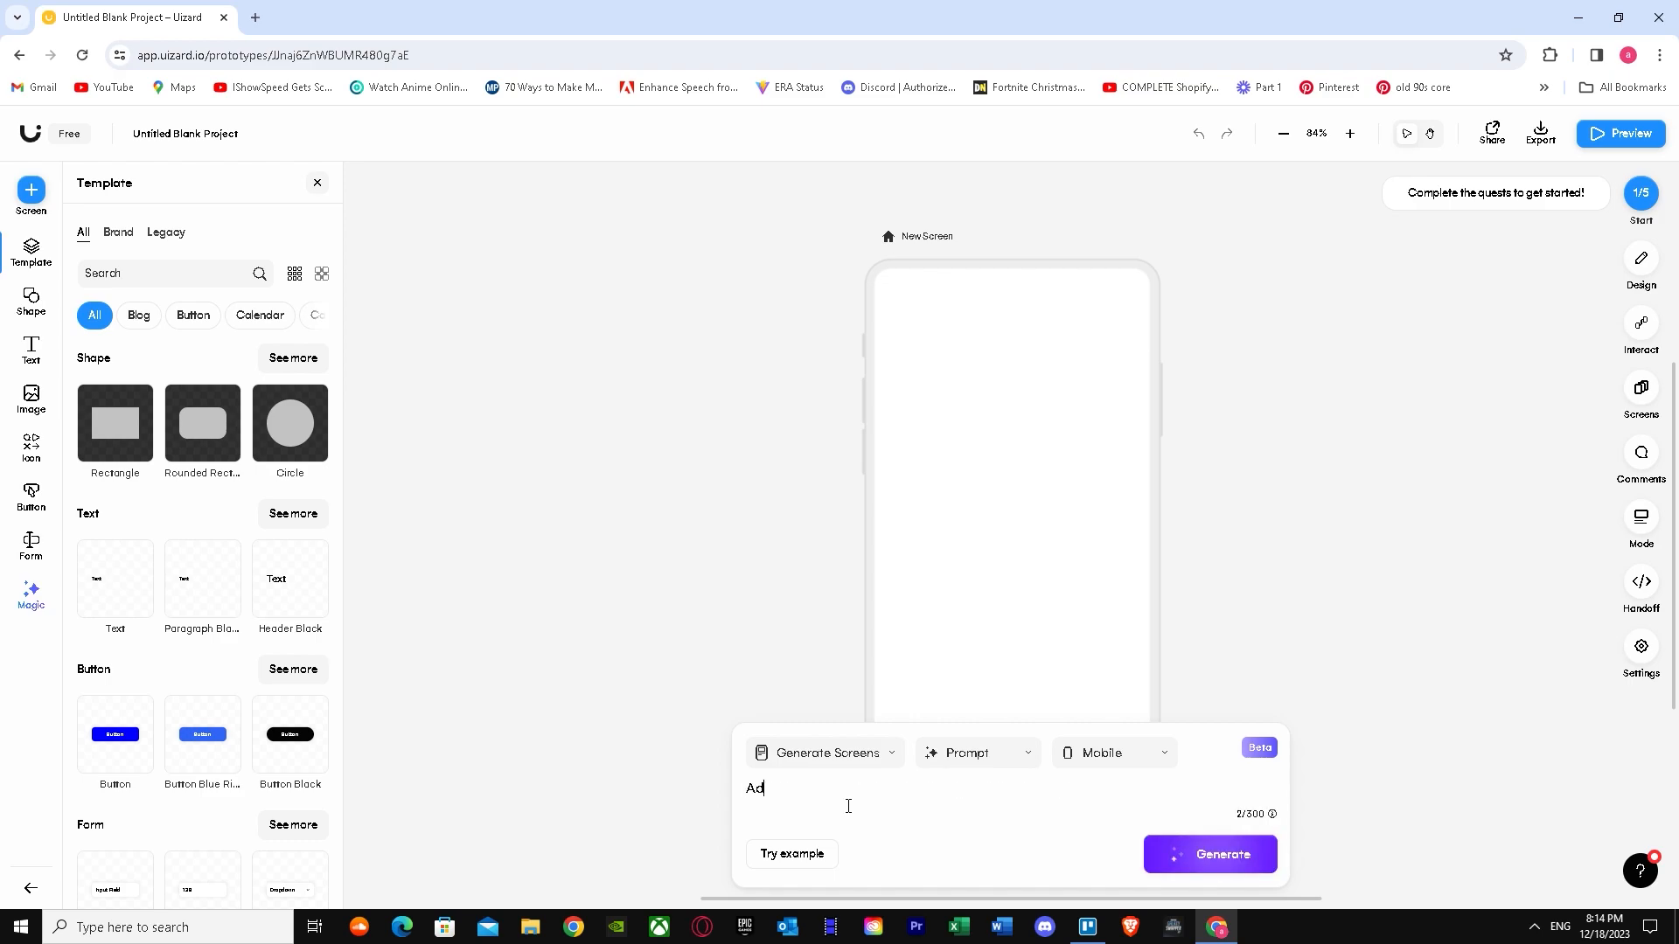
pyautogui.press('BackSpace')
pyautogui.write('Dating app for superh')
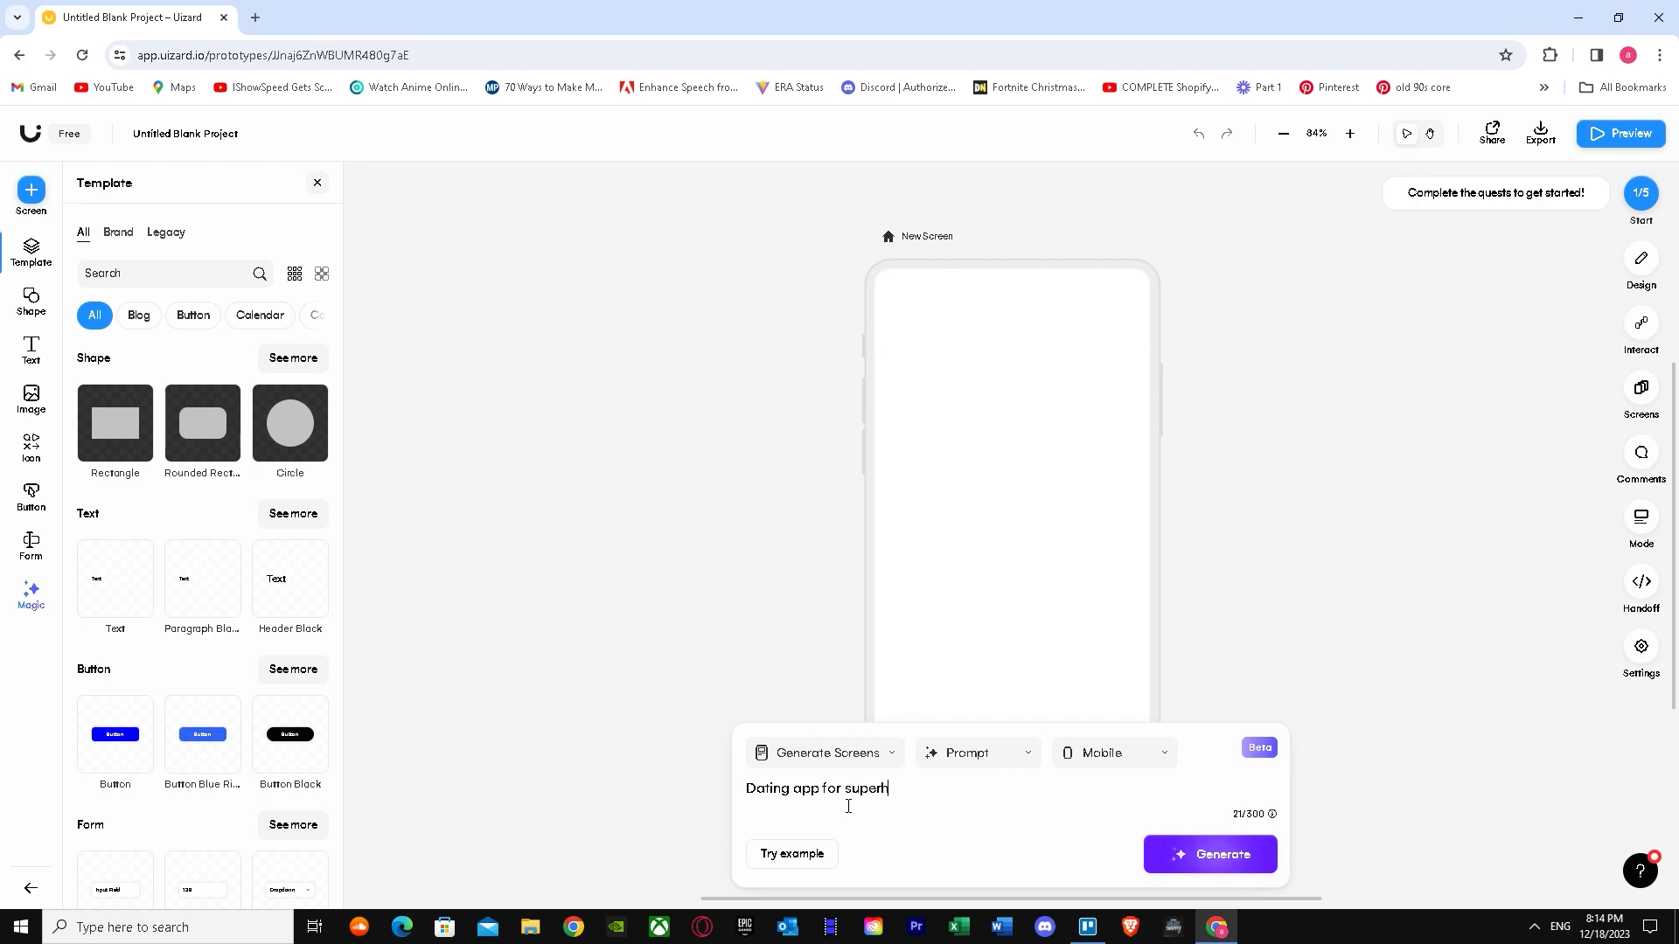
pyautogui.write('oes')
pyautogui.click(1172, 866)
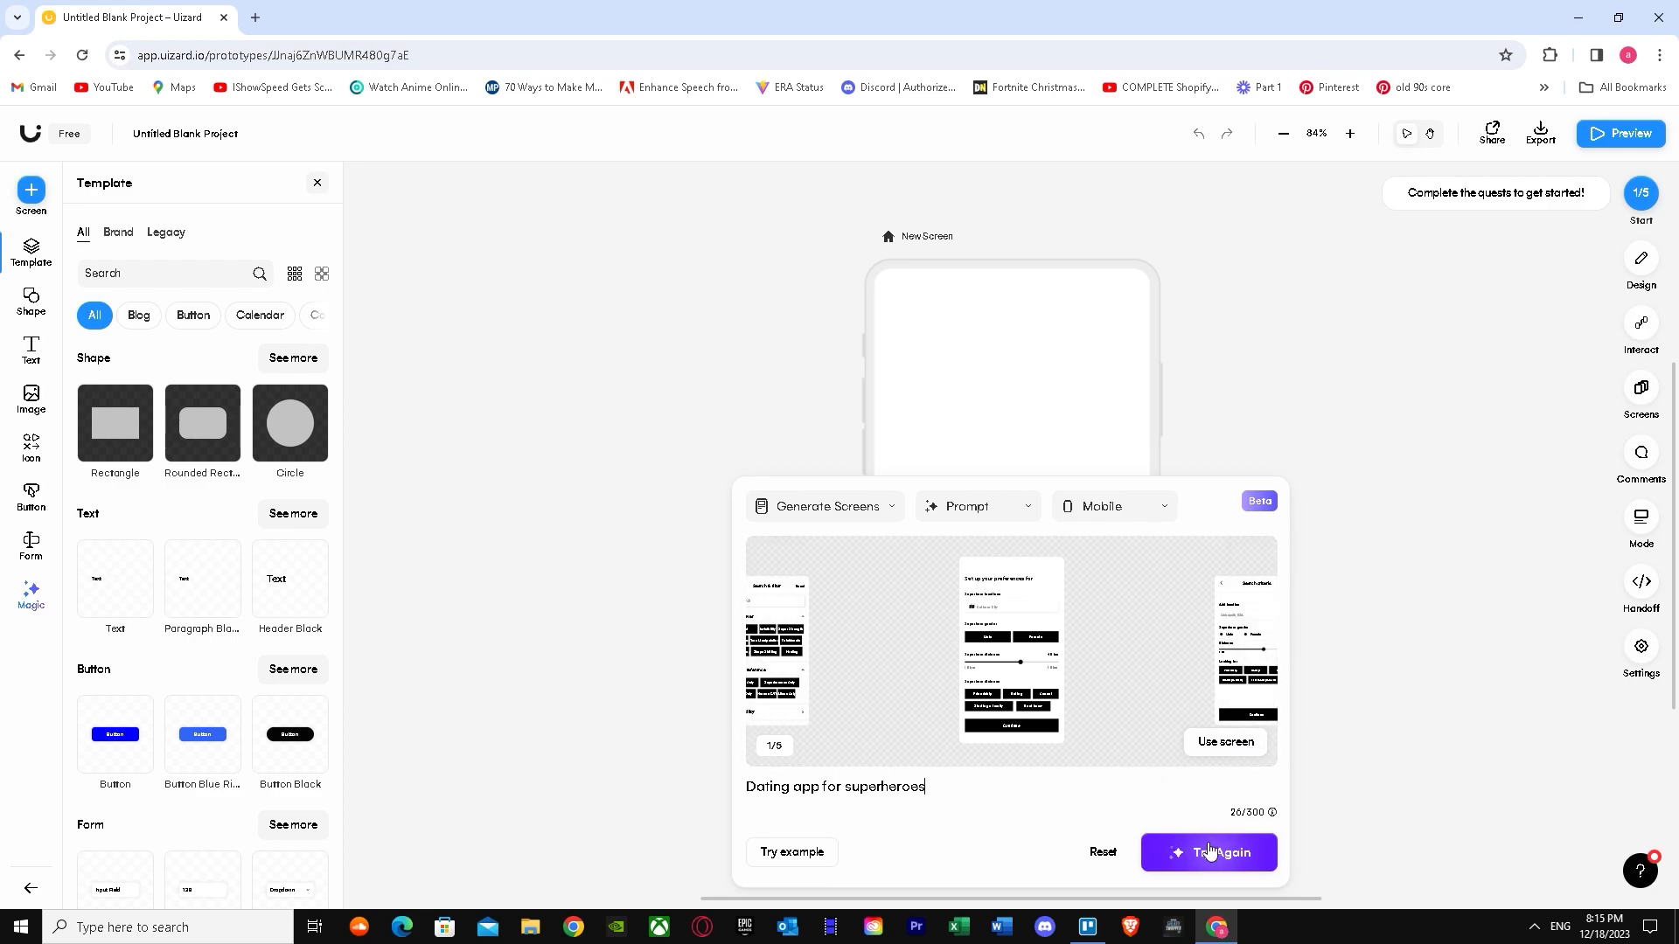
# Add the first generated screen, Fill Out Your Profile, to the canvas and place it to the left of New Screen.
pyautogui.click(1217, 748)
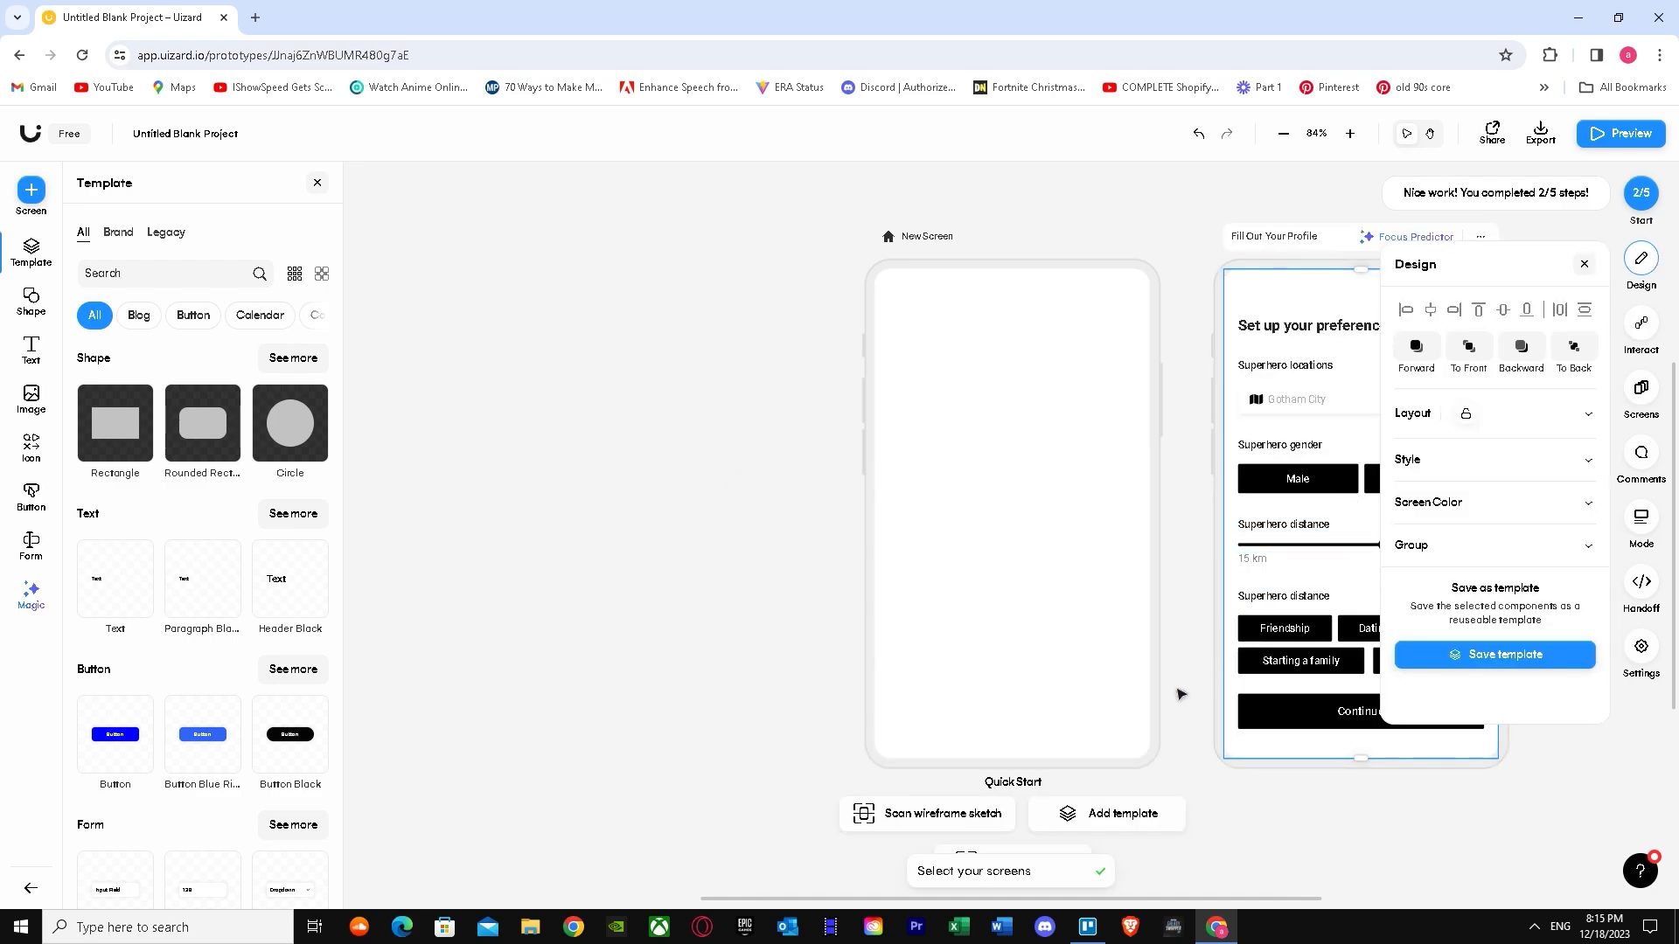
pyautogui.moveTo(1278, 379); pyautogui.dragTo(529, 372)
pyautogui.moveTo(758, 376); pyautogui.dragTo(705, 374)
pyautogui.scroll(-2, 981, 840)
pyautogui.scroll(3, 981, 849)
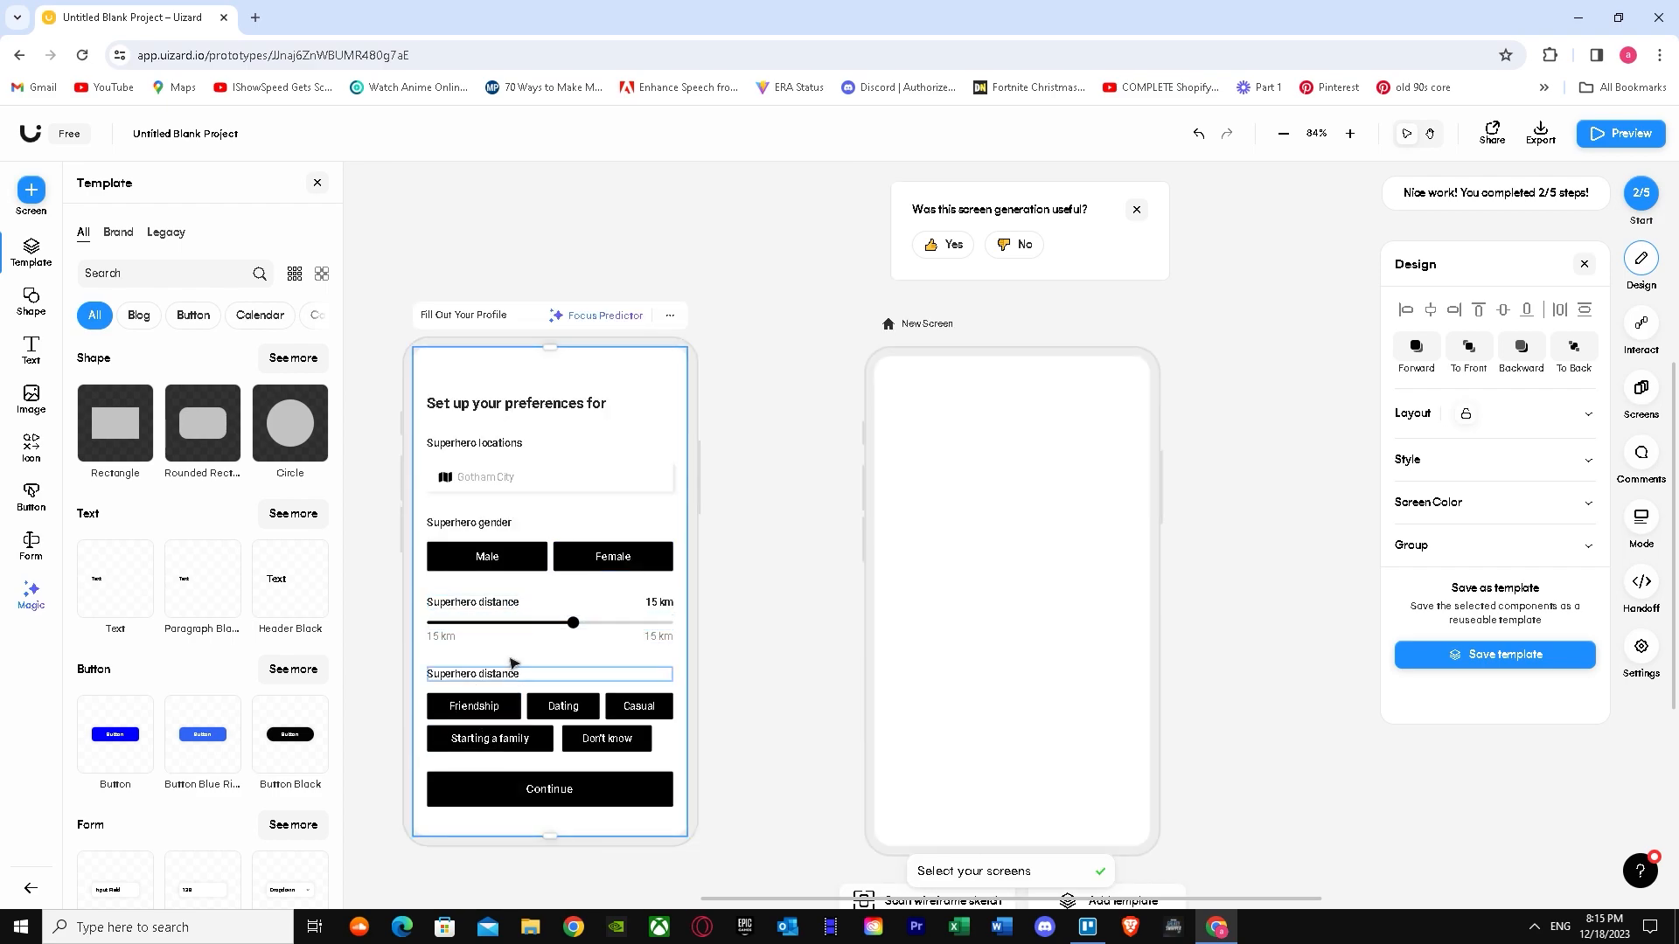
# Examine the Focus Predictor heatmap of the Fill Out Your Profile screen and close it.
pyautogui.click(486, 483)
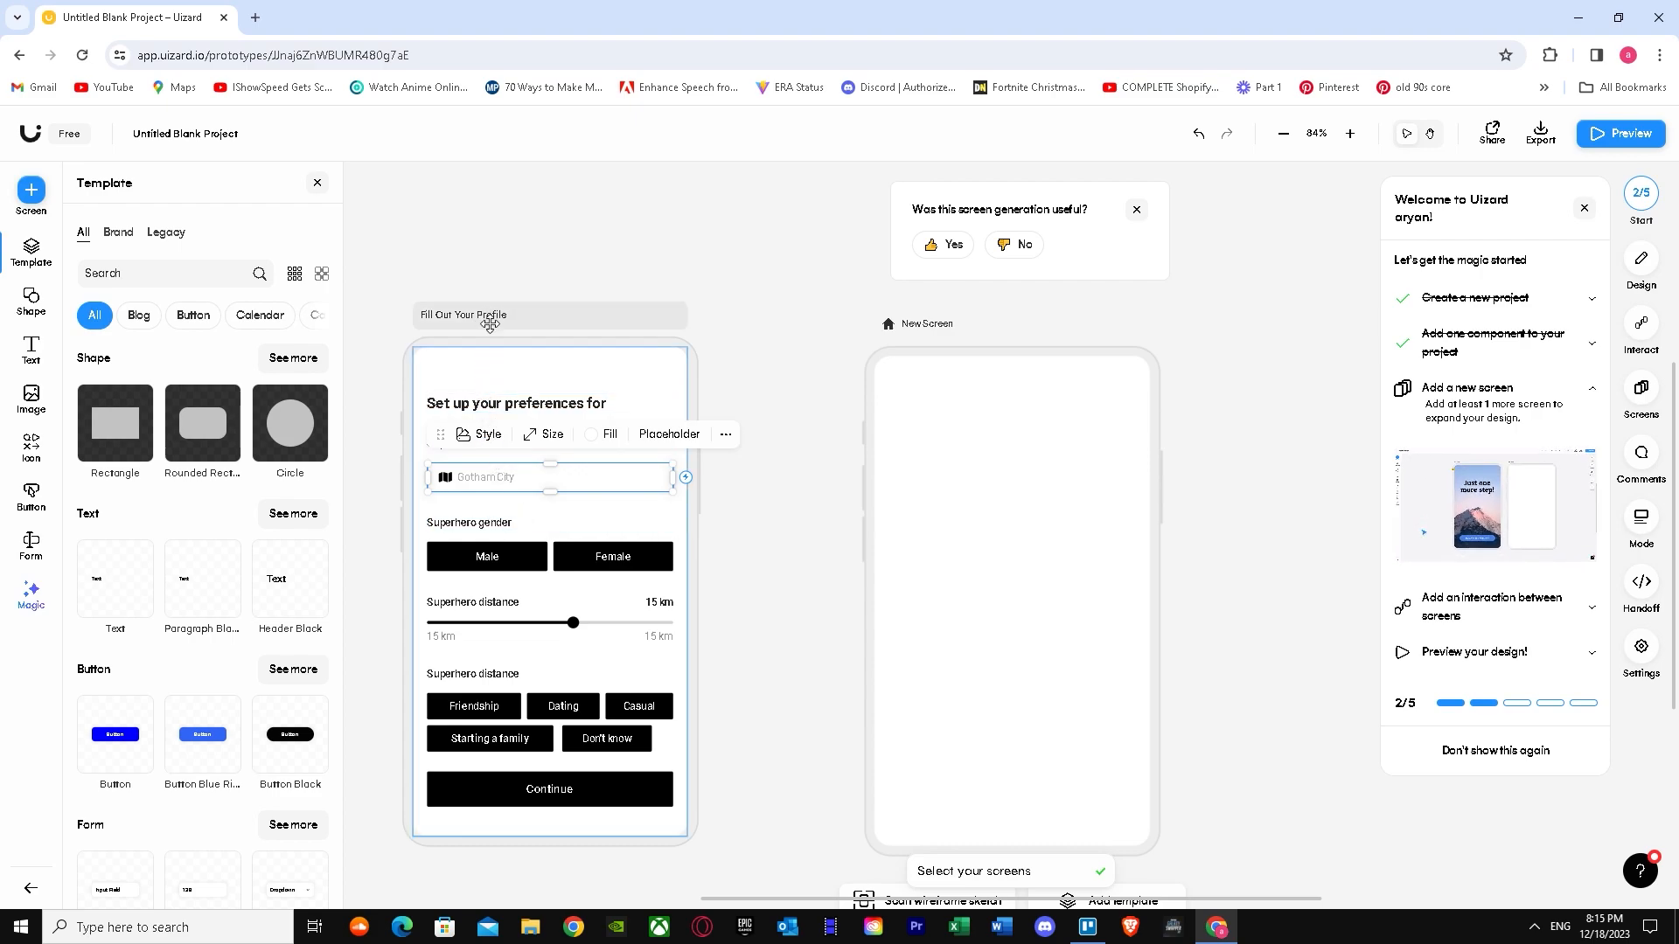
pyautogui.click(554, 323)
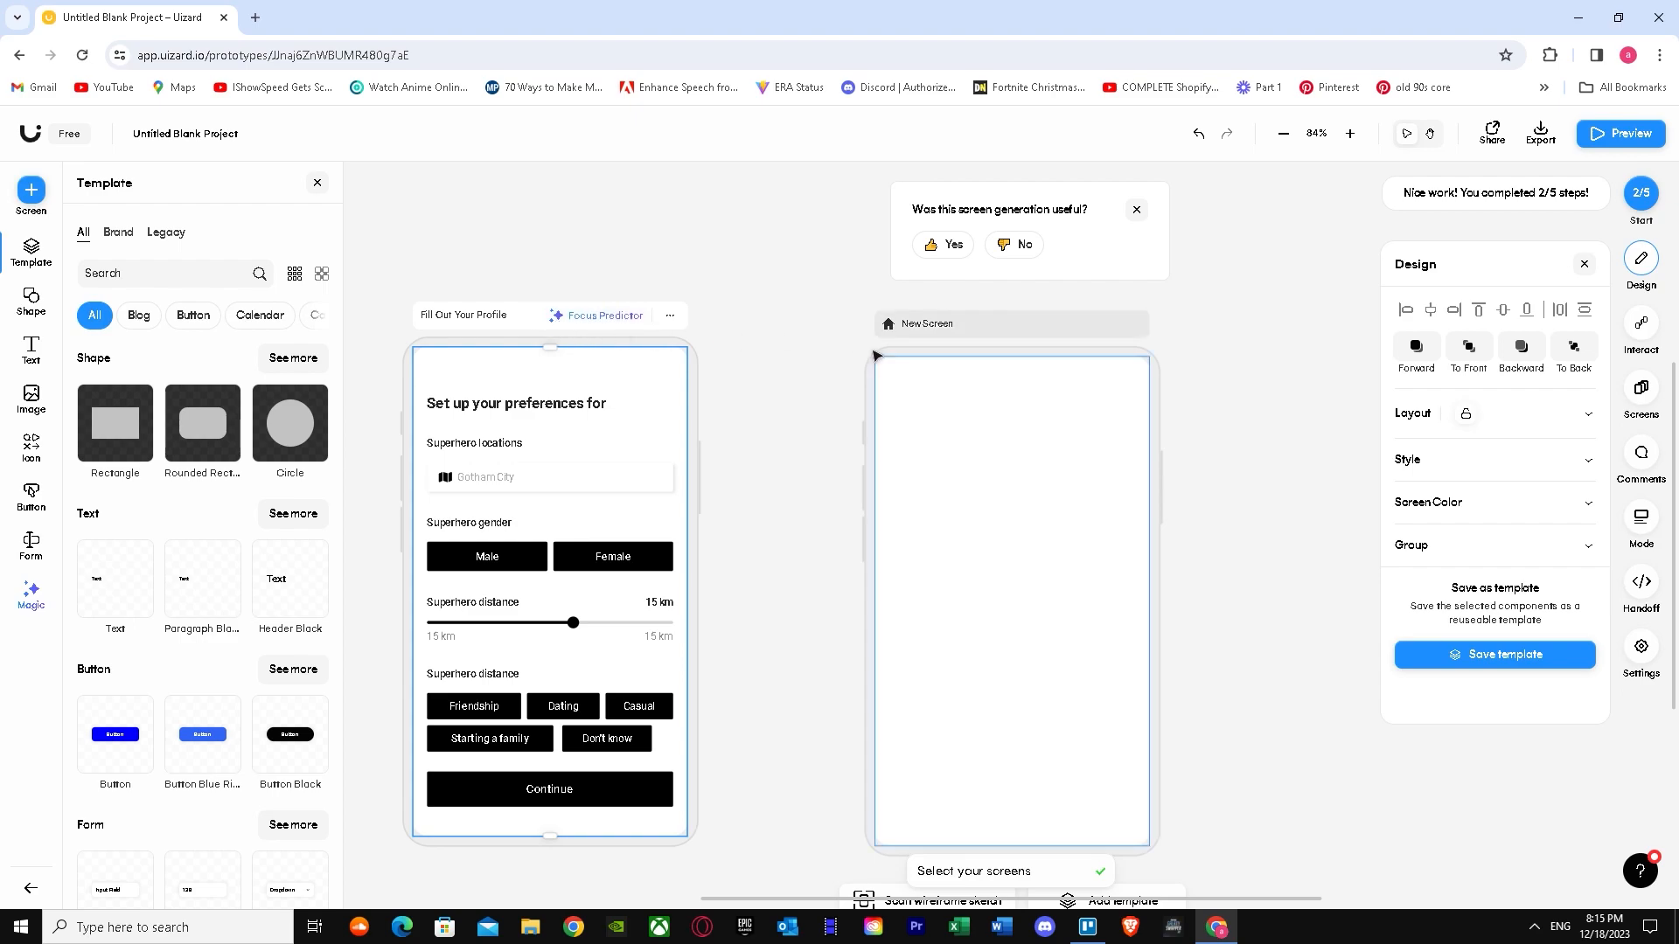
pyautogui.click(613, 326)
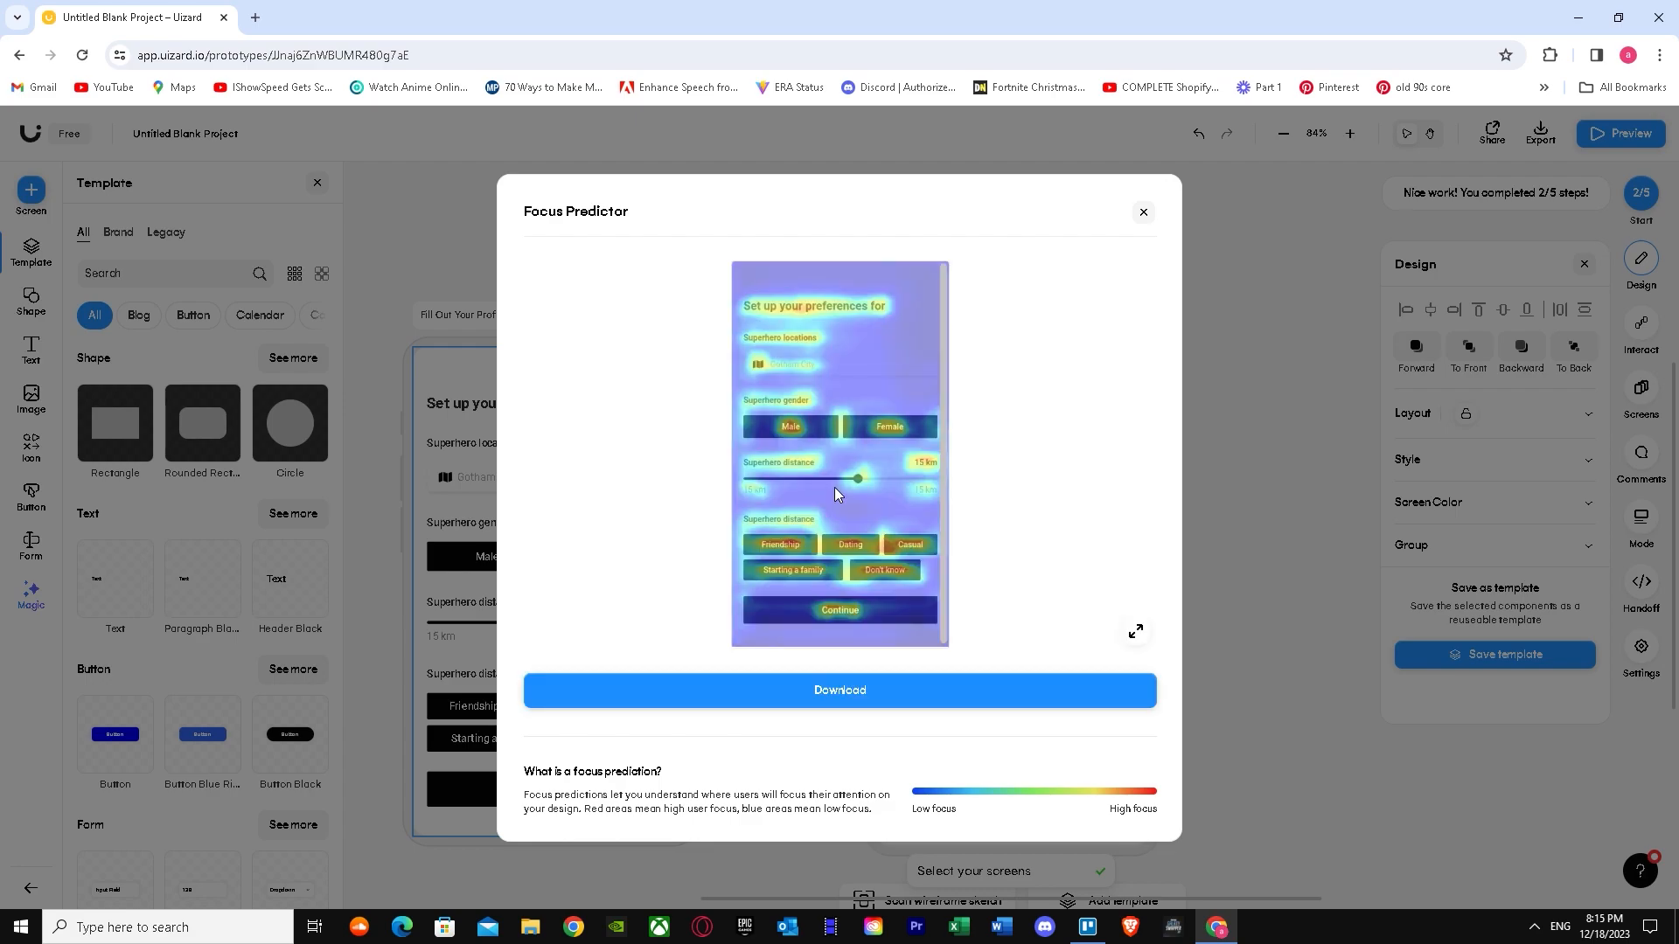
pyautogui.scroll(-1, 848, 559)
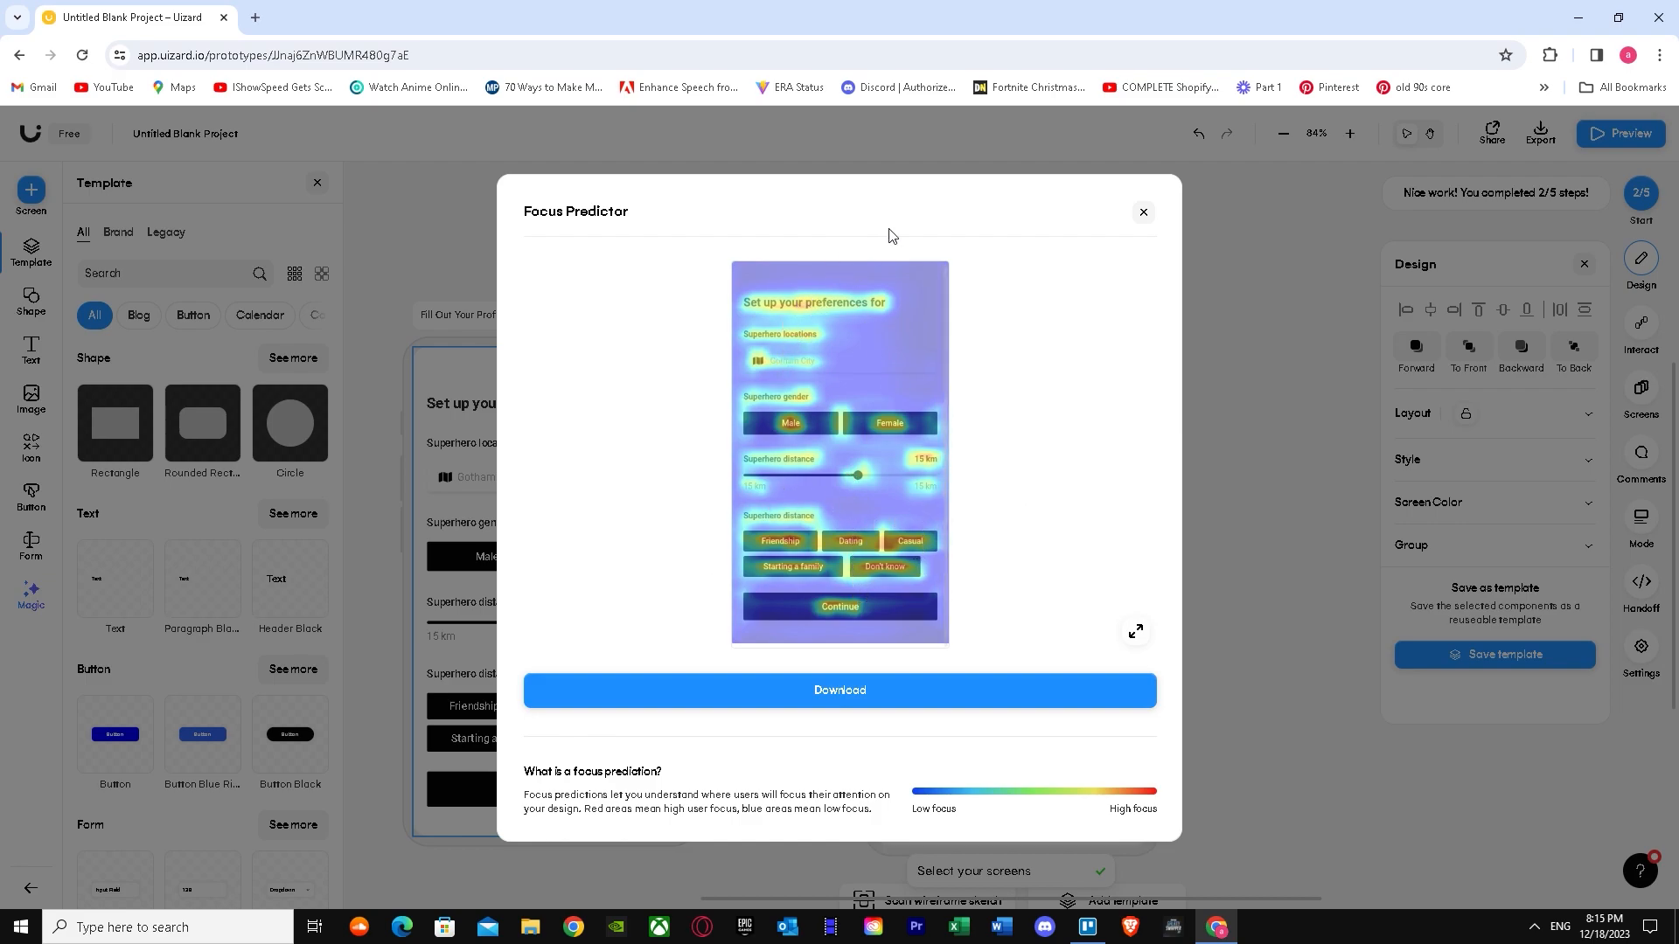
pyautogui.click(1142, 212)
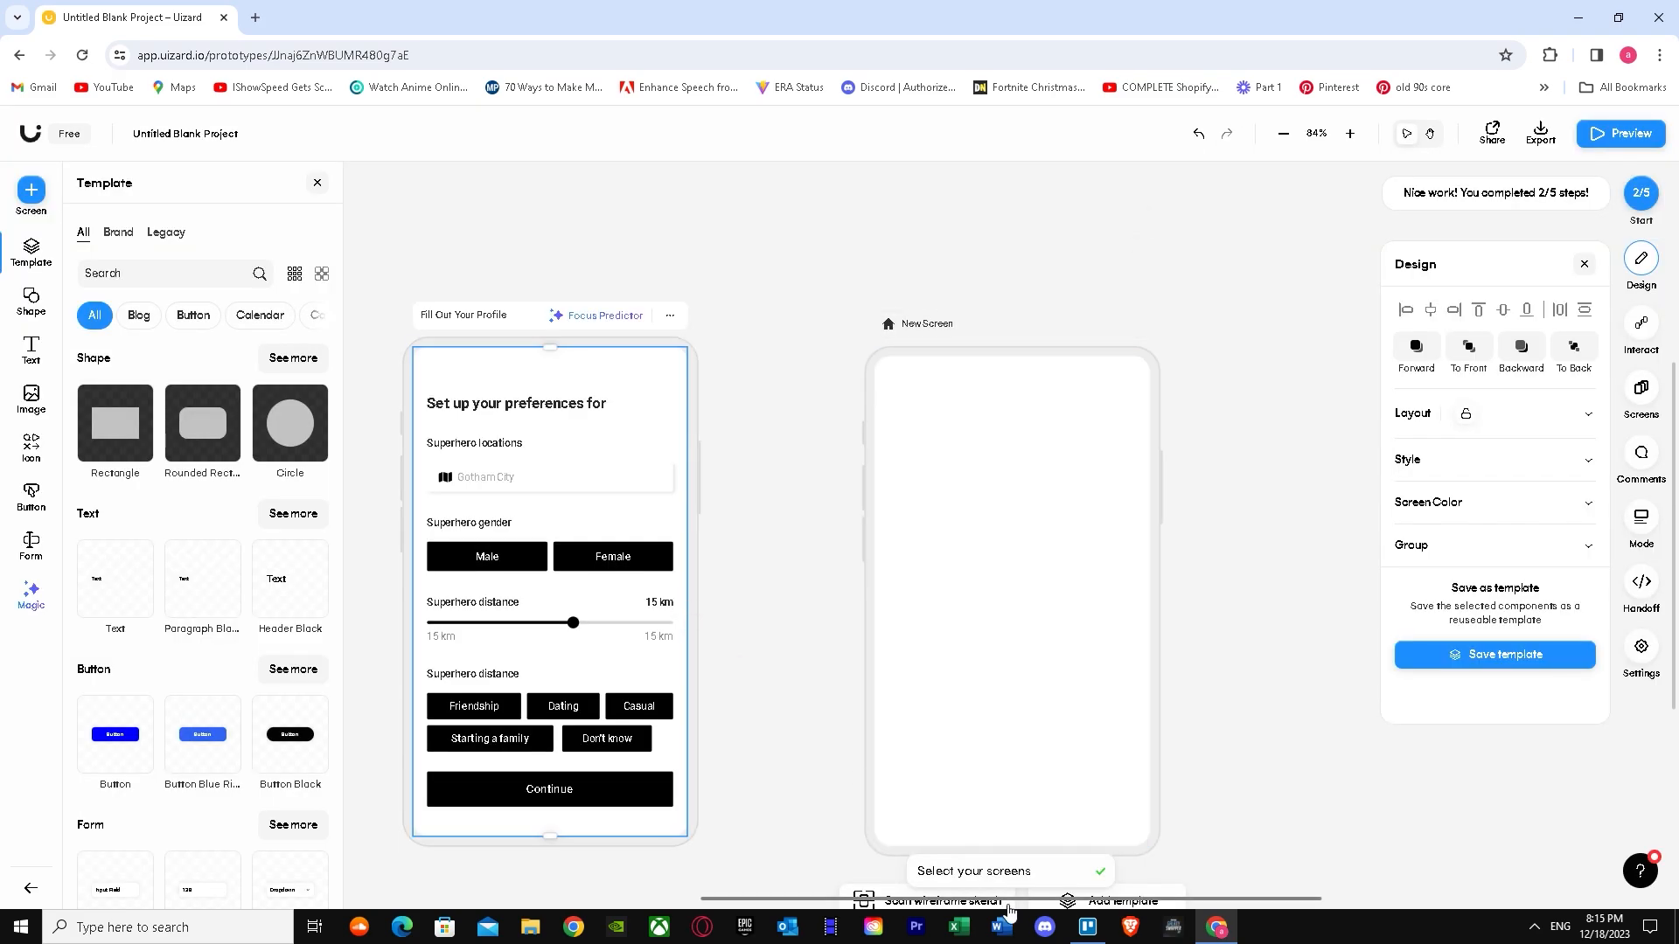
# Add the third generated screen, the superhero Search screen, to the canvas and place it over the blank New Screen.
pyautogui.click(994, 872)
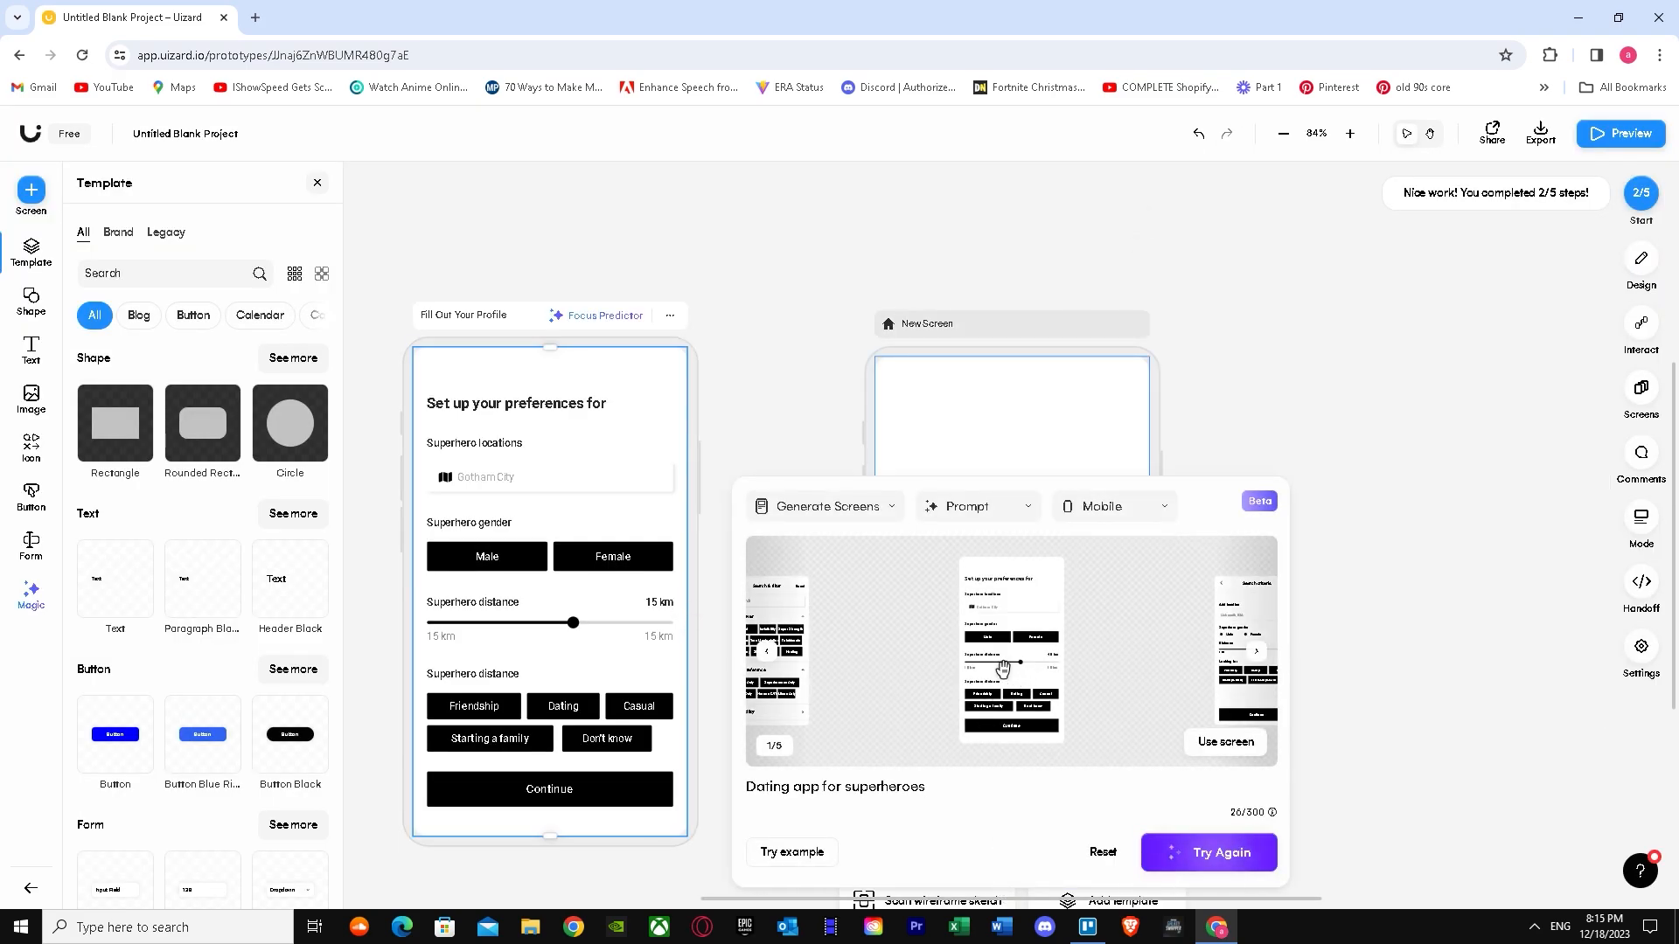
pyautogui.click(1250, 664)
pyautogui.click(1255, 653)
pyautogui.click(1219, 744)
pyautogui.click(1260, 667)
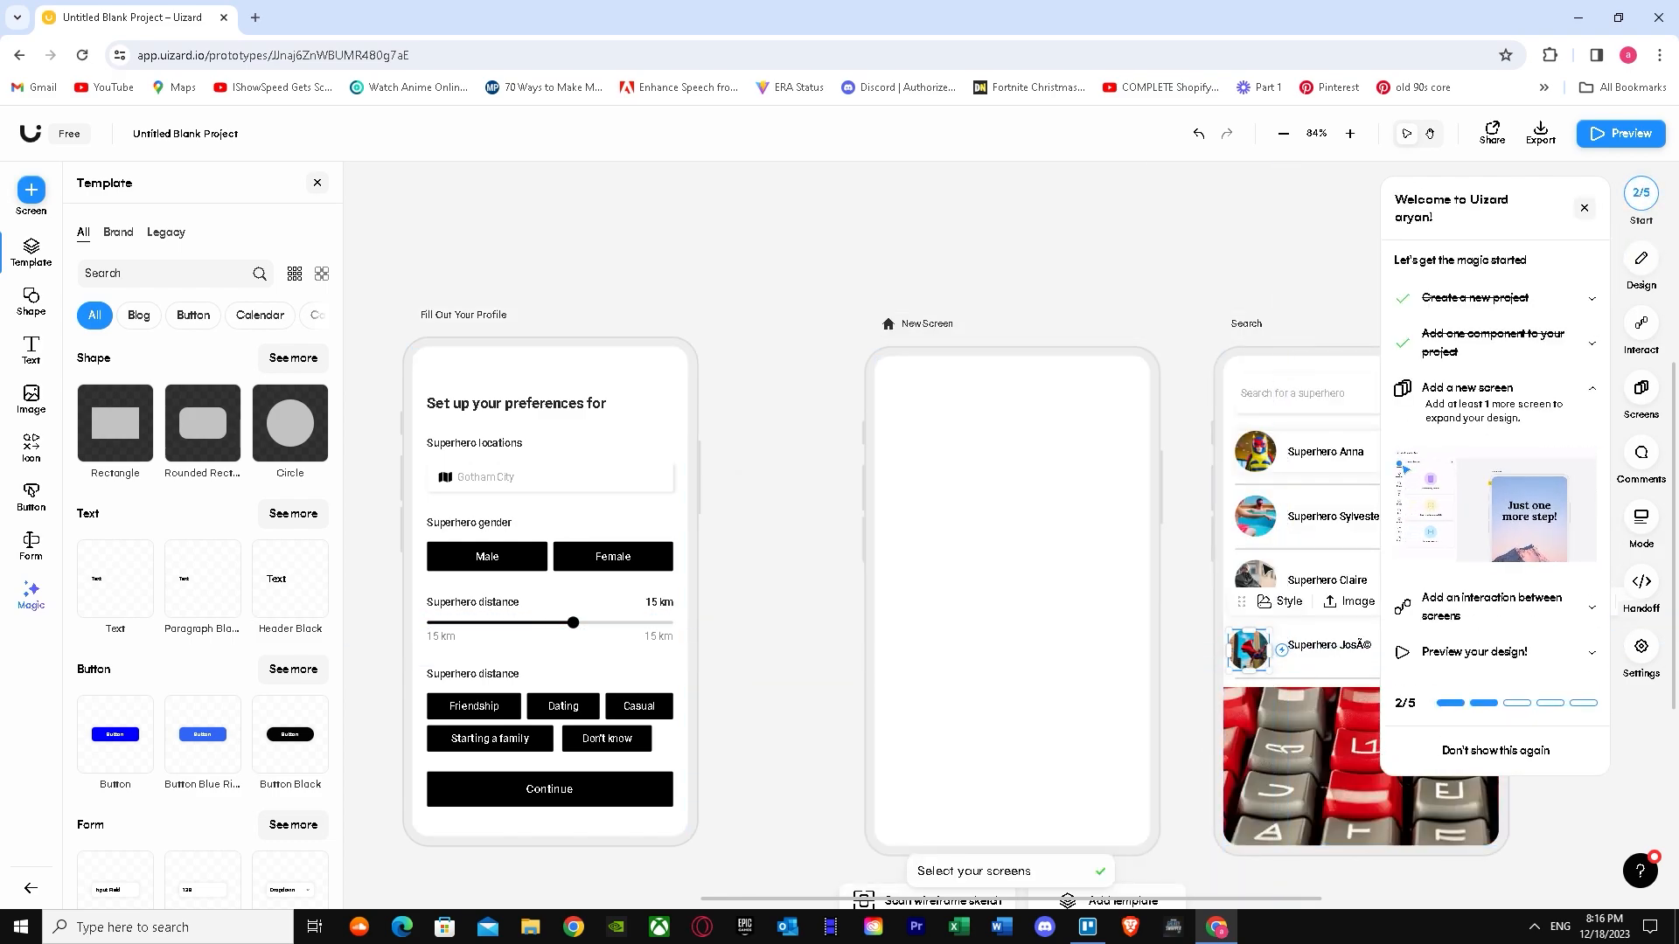
pyautogui.moveTo(1233, 354); pyautogui.dragTo(889, 359)
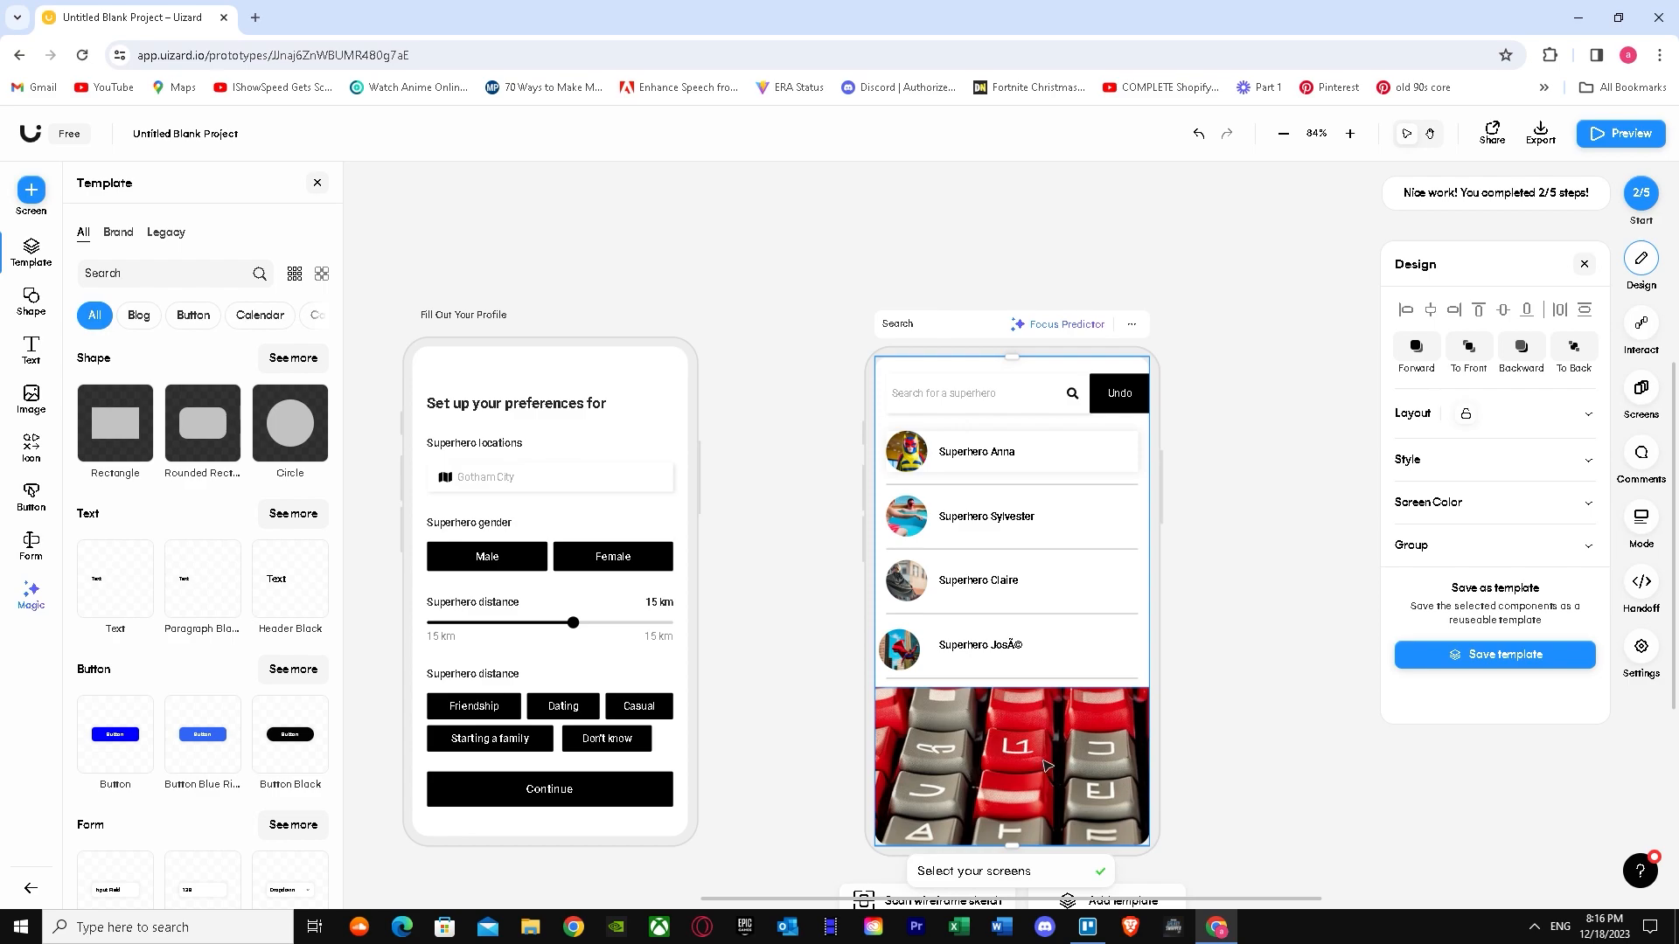
# Replace the Undo button's text on the Search screen with the suggested text "Revert".
pyautogui.click(1010, 744)
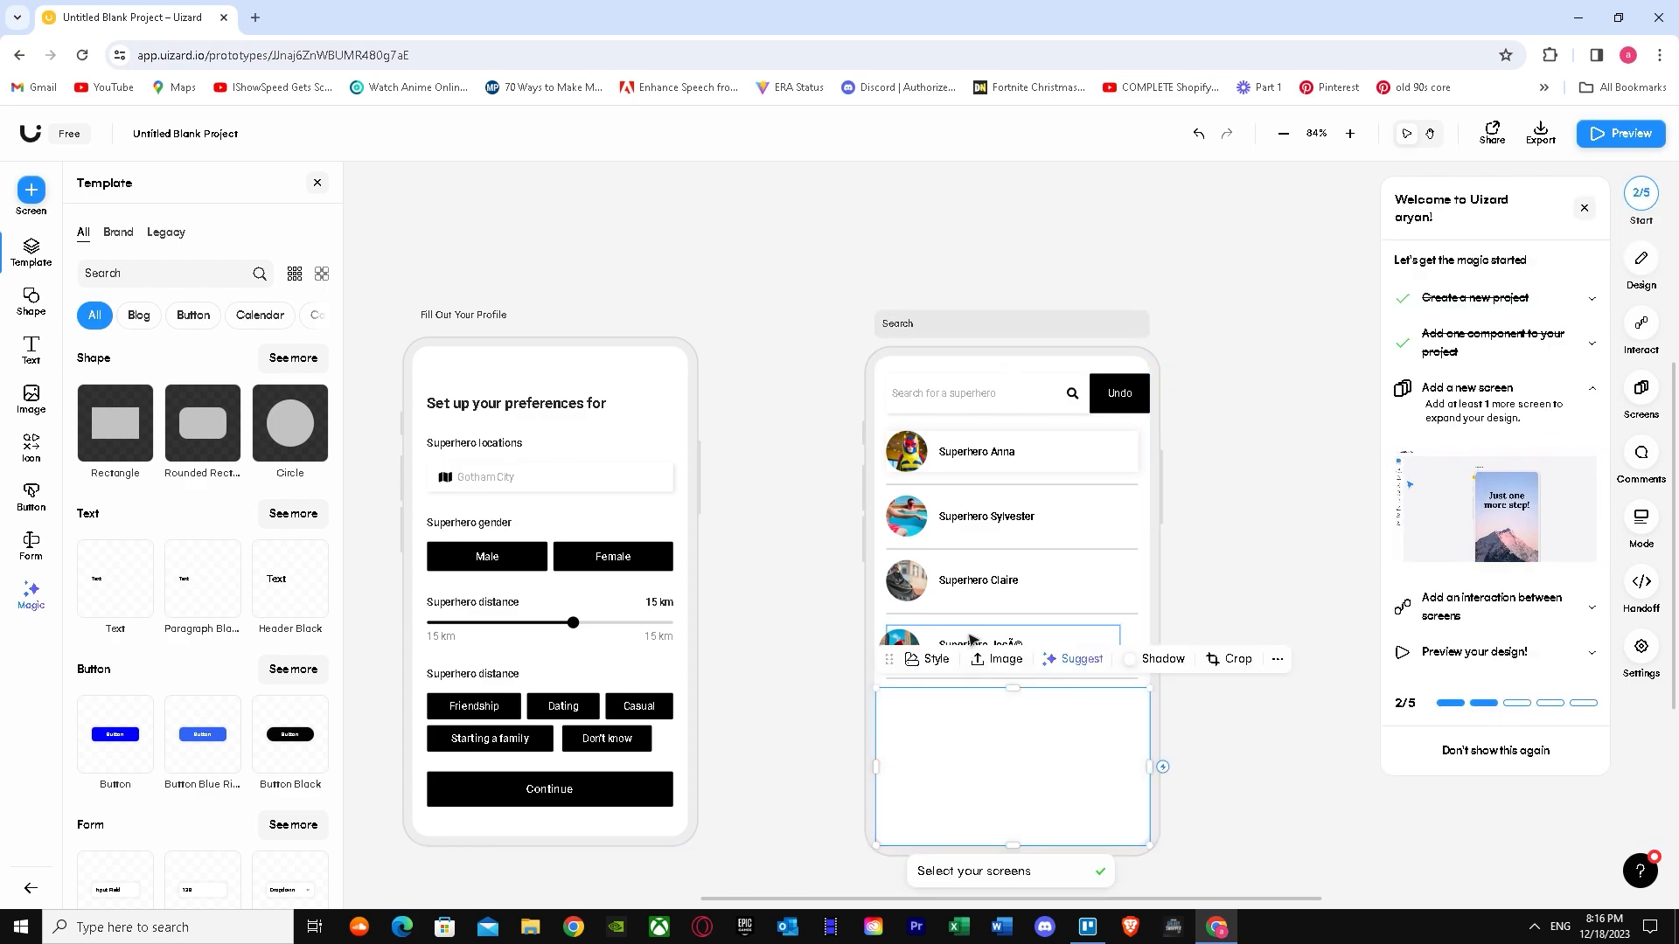
pyautogui.click(1031, 582)
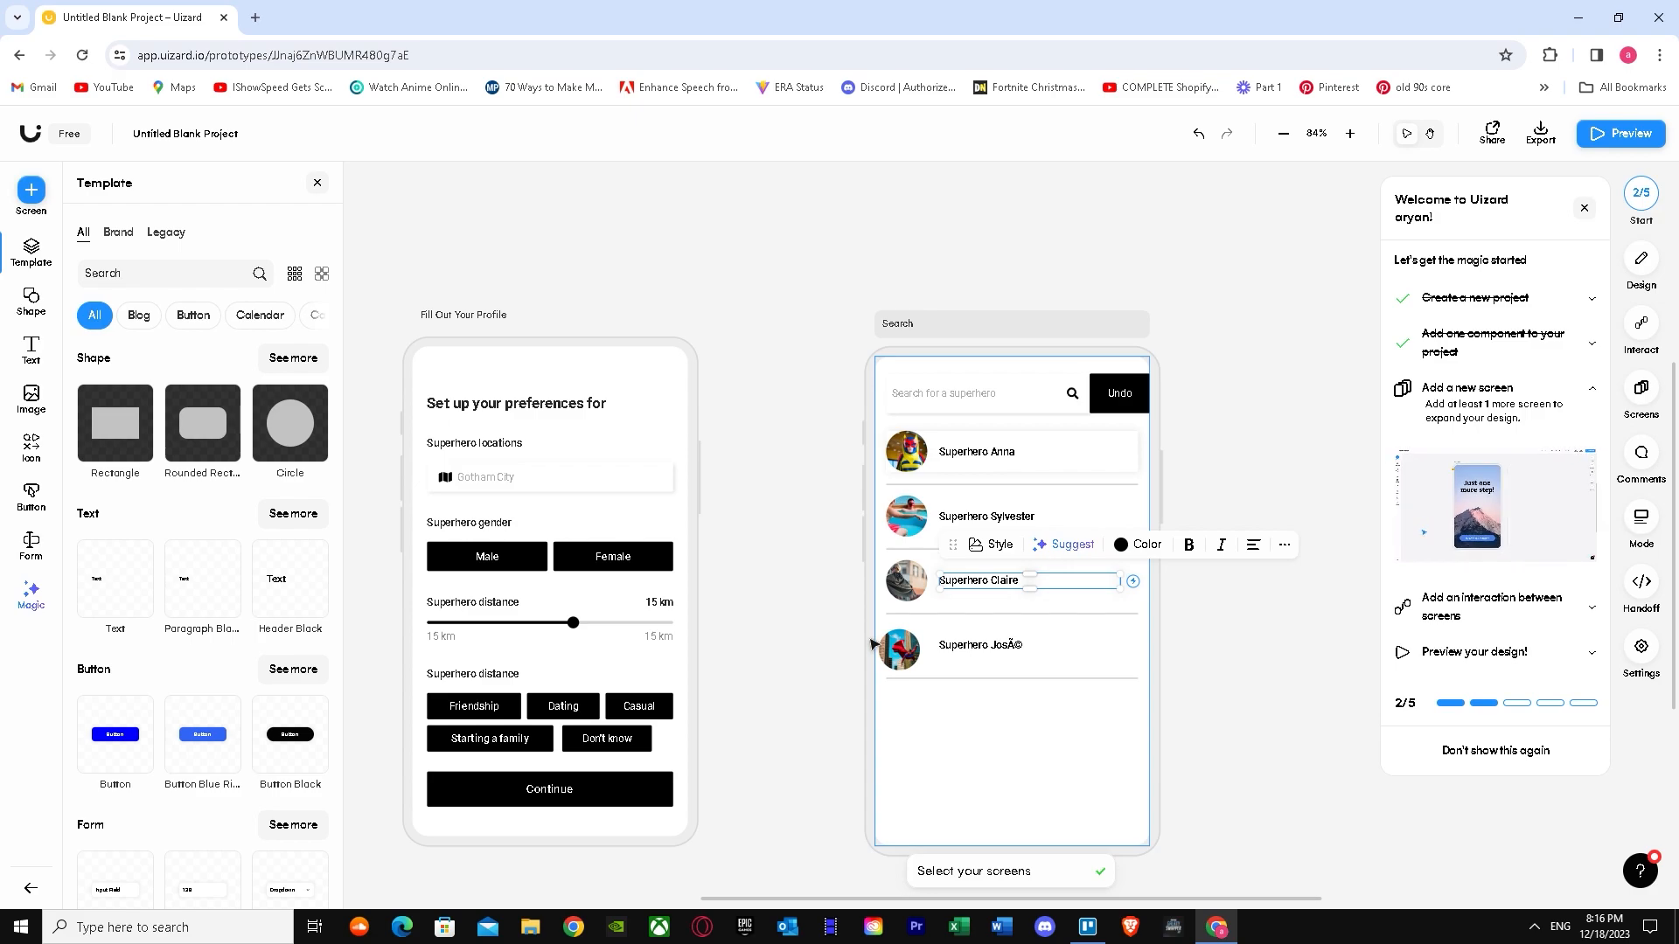
pyautogui.click(1127, 404)
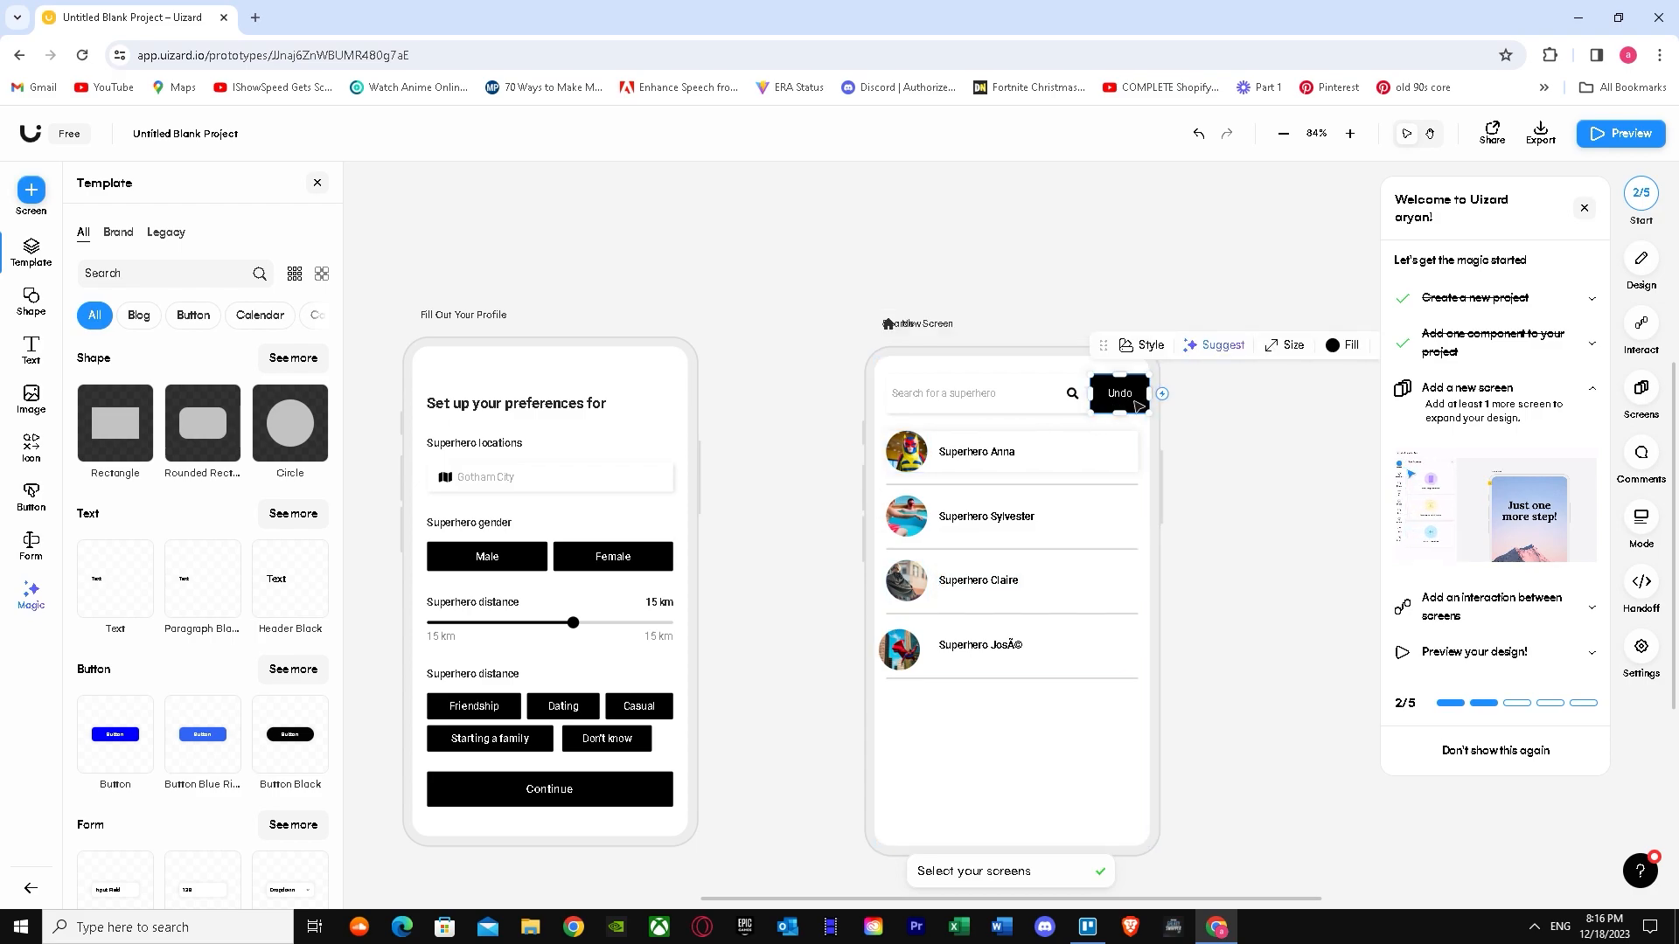
pyautogui.moveTo(1135, 398); pyautogui.dragTo(1137, 399)
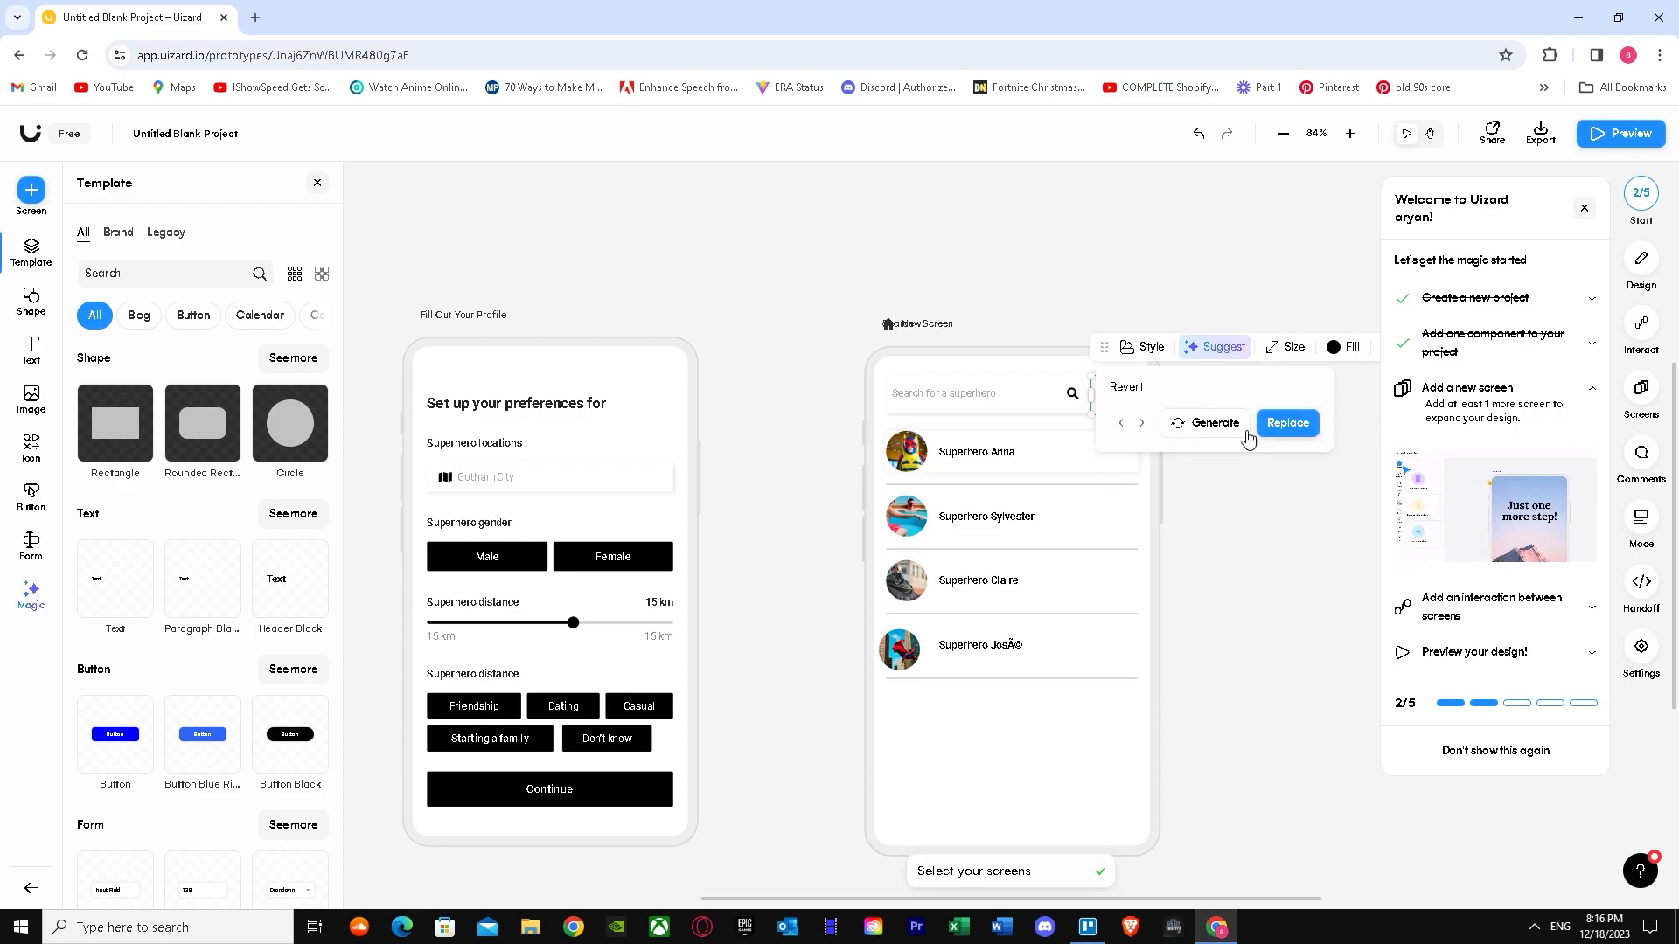
pyautogui.click(1284, 423)
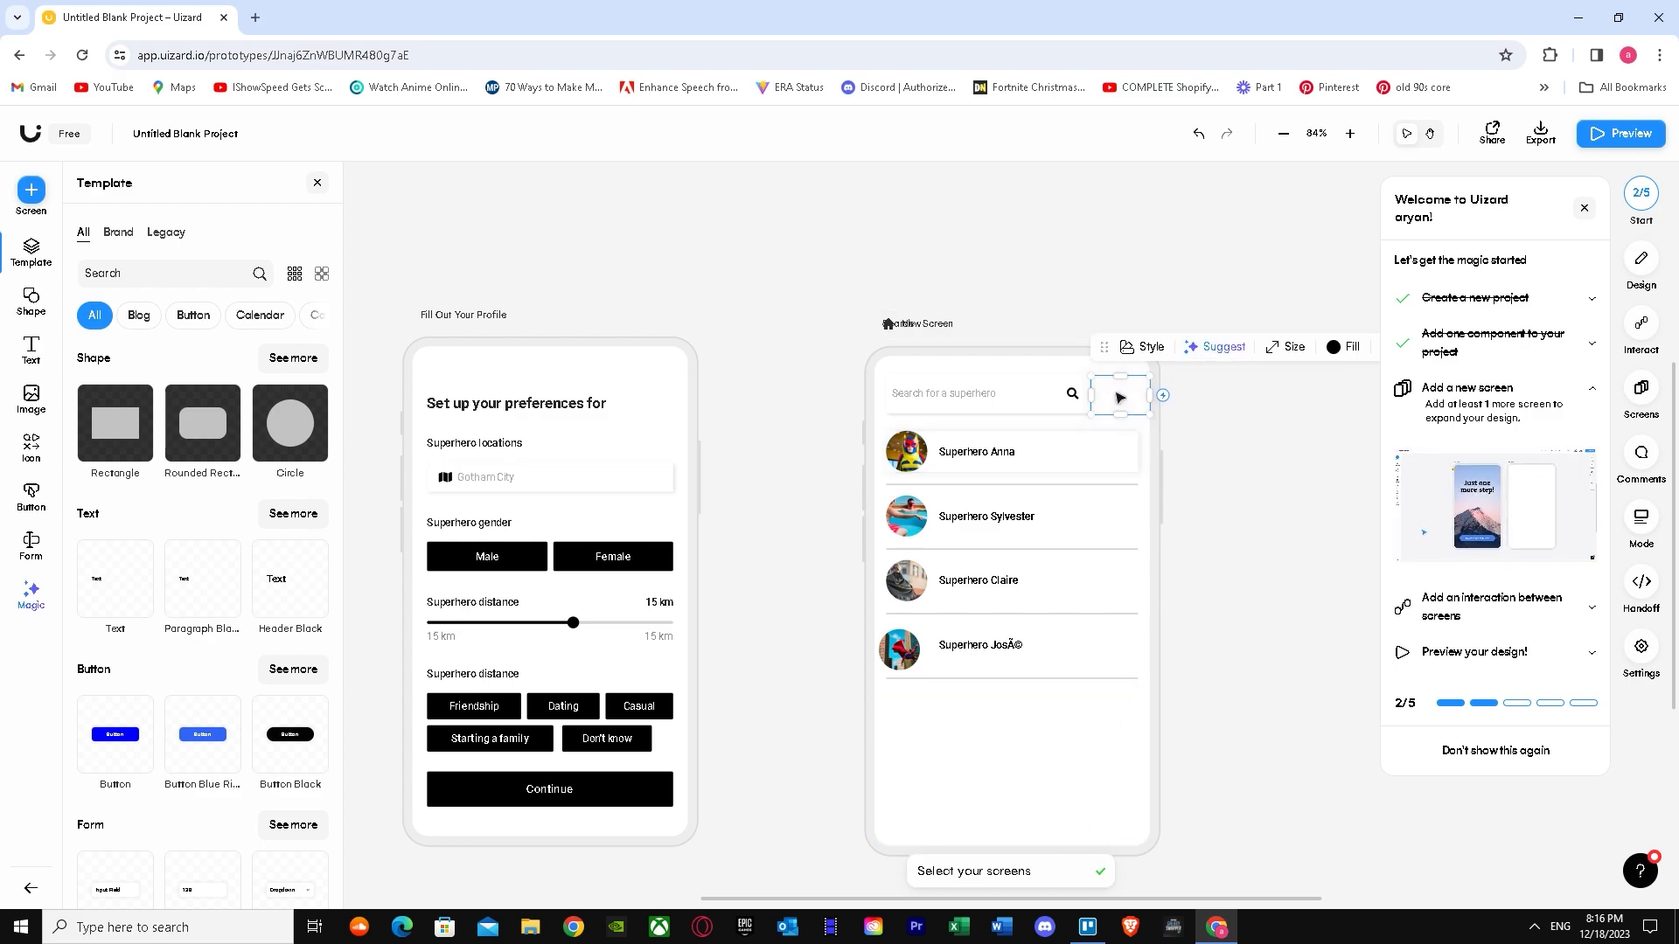
pyautogui.click(1168, 642)
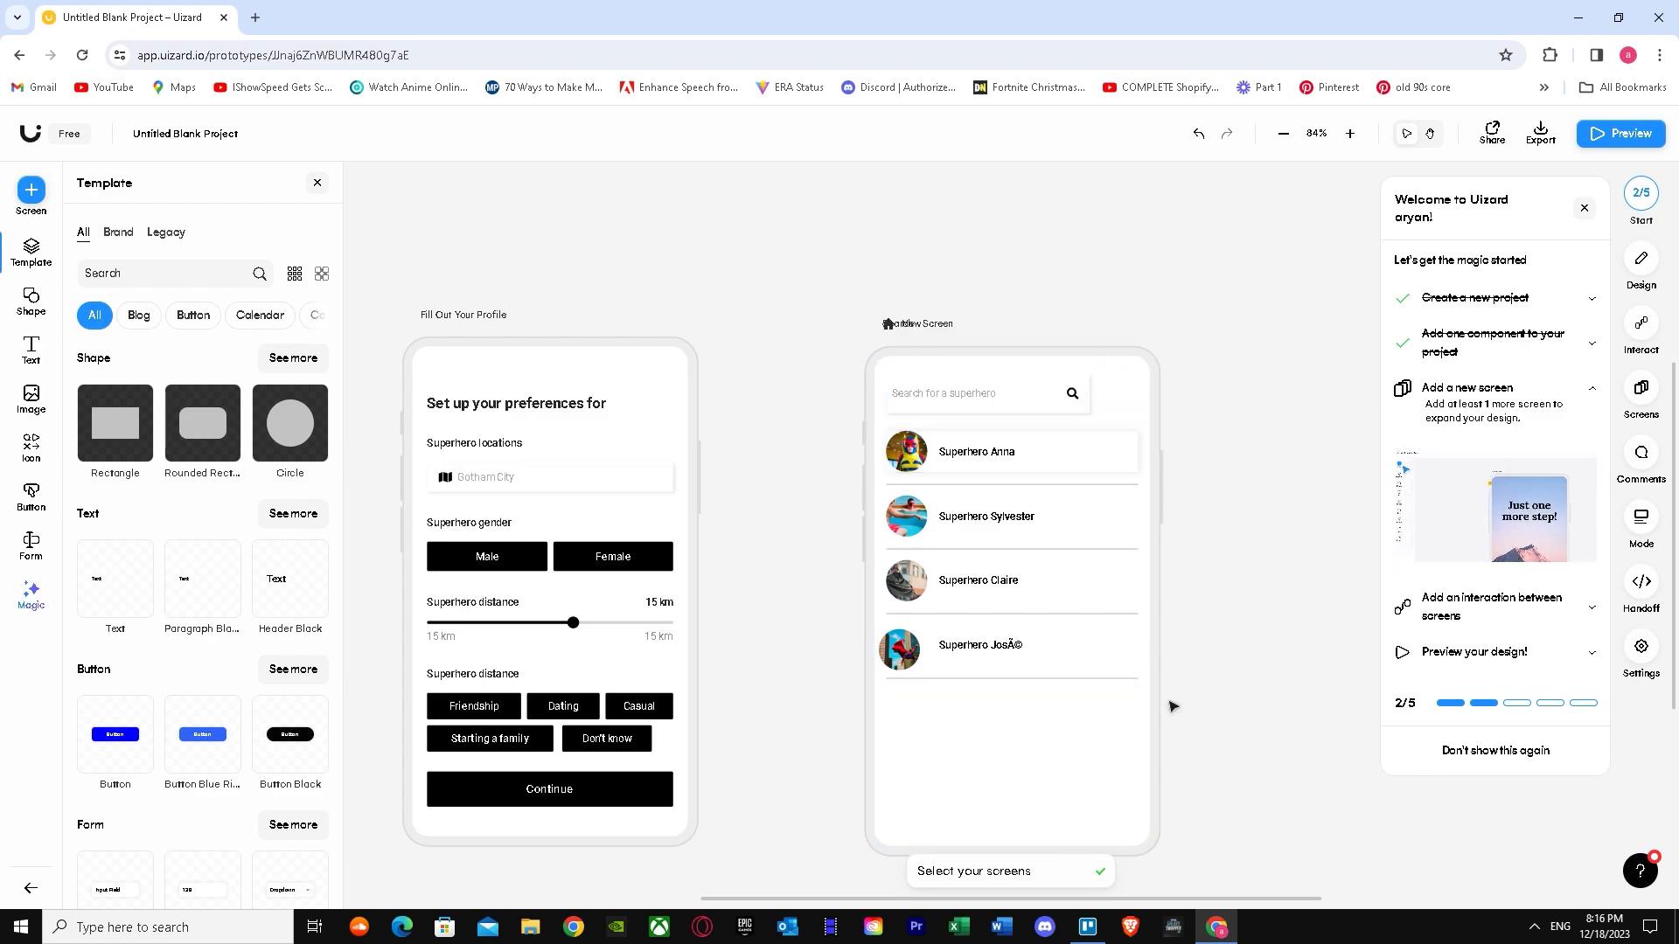
# Clear the "Dating app for superheroes" prompt in Autodesigner and close it.
pyautogui.click(1100, 871)
pyautogui.moveTo(959, 786); pyautogui.dragTo(745, 786)
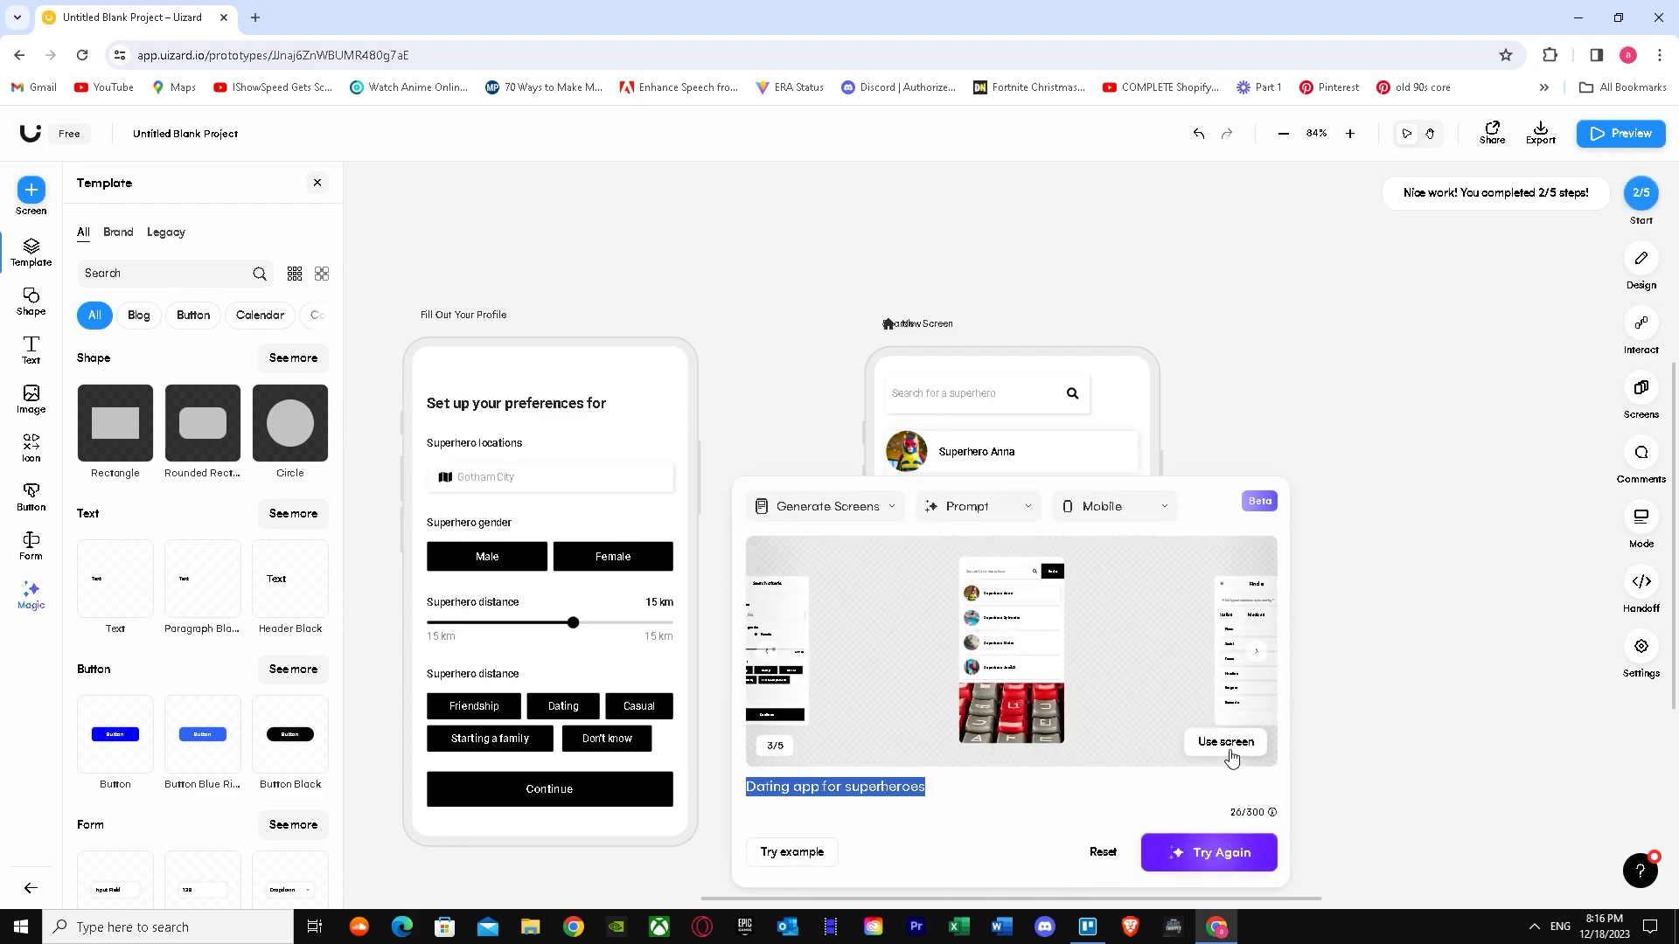
pyautogui.press('BackSpace')
pyautogui.click(1375, 486)
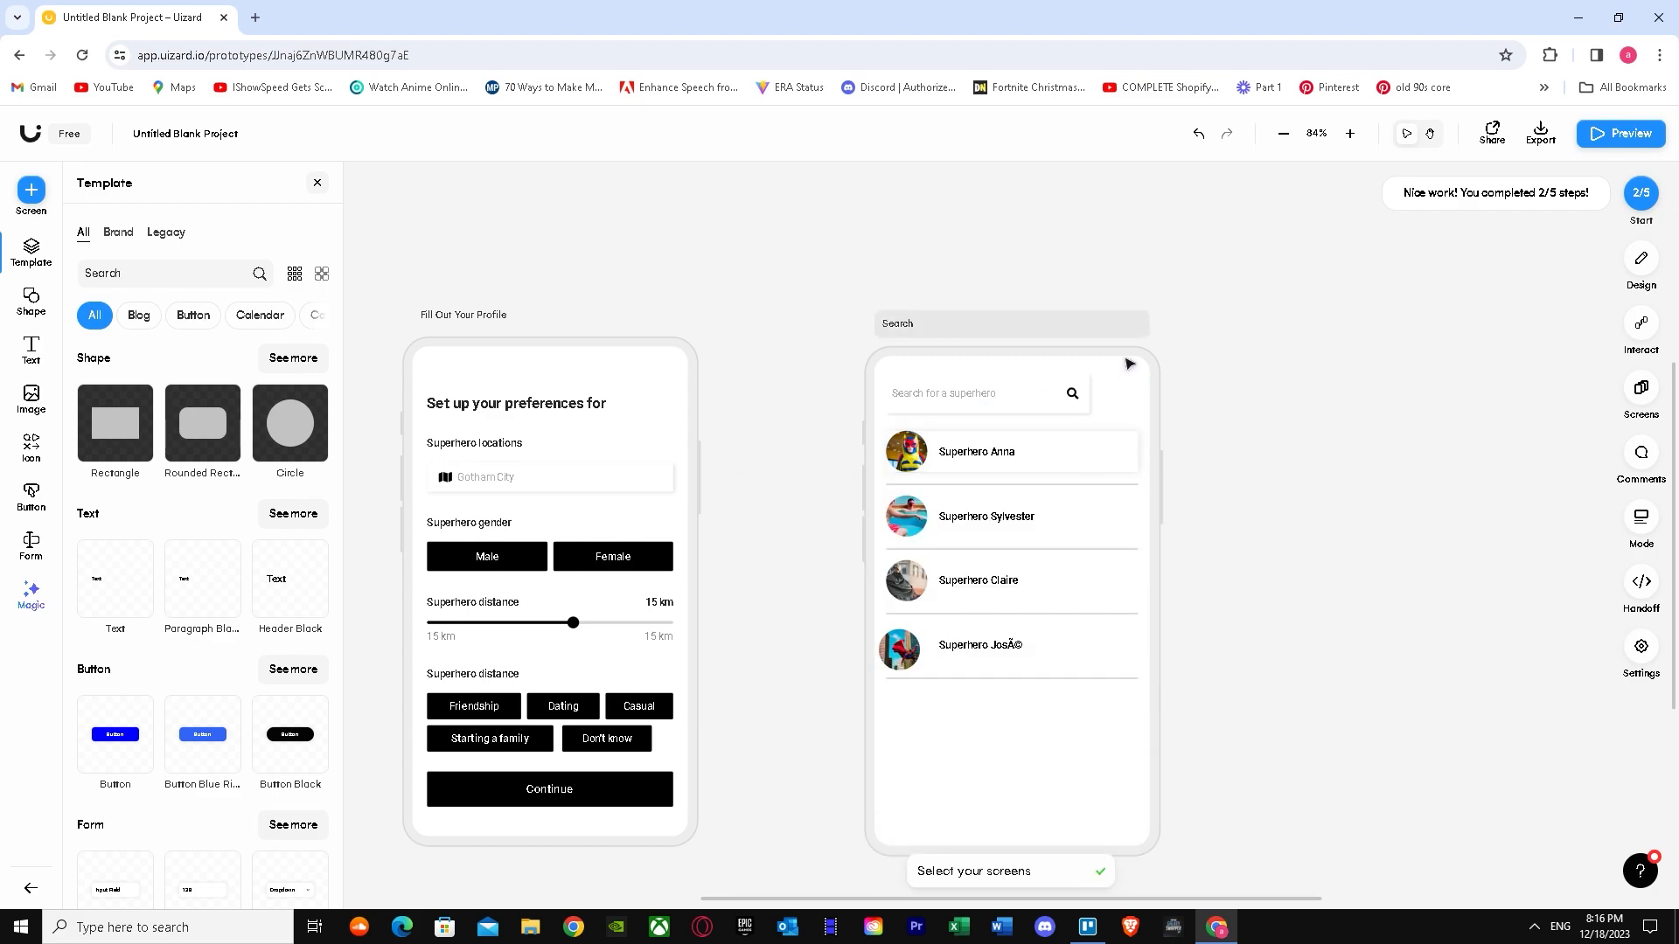
# Move the Search screen off New Screen and over the Fill Out Your Profile screen.
pyautogui.moveTo(1181, 465); pyautogui.dragTo(954, 420)
pyautogui.moveTo(1145, 360); pyautogui.dragTo(731, 336)
pyautogui.moveTo(829, 368); pyautogui.dragTo(463, 784)
# Try to delete the Search screen lying over the Fill Out Your Profile screen.
pyautogui.rightClick(463, 784)
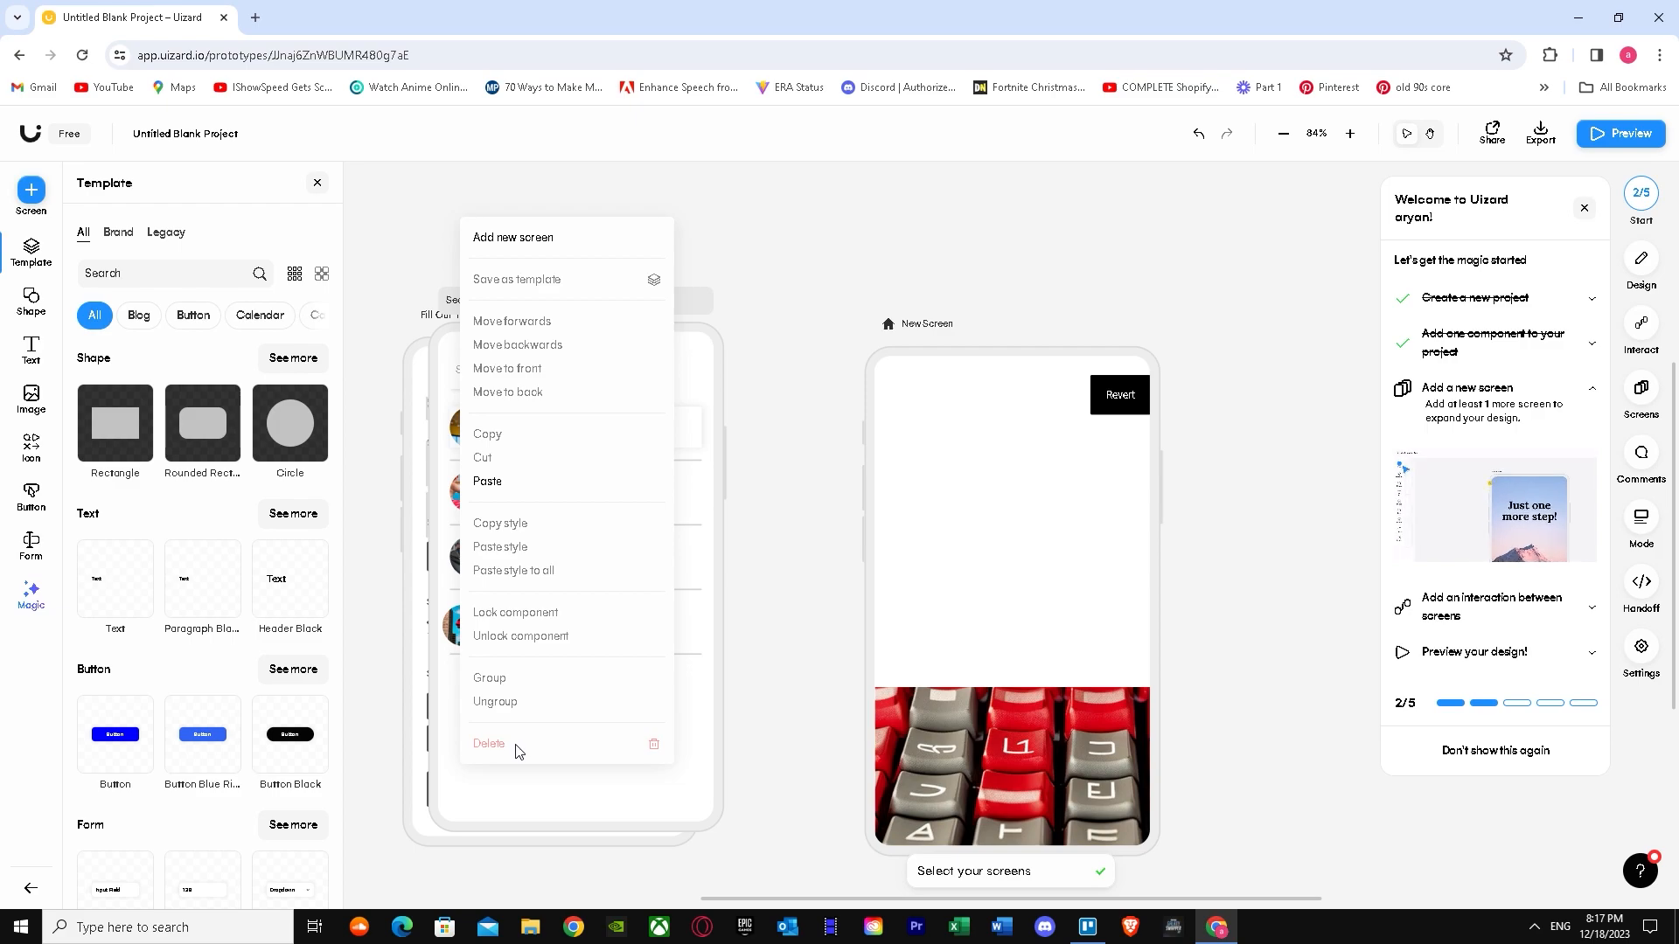
pyautogui.click(518, 754)
pyautogui.moveTo(581, 777); pyautogui.dragTo(644, 667)
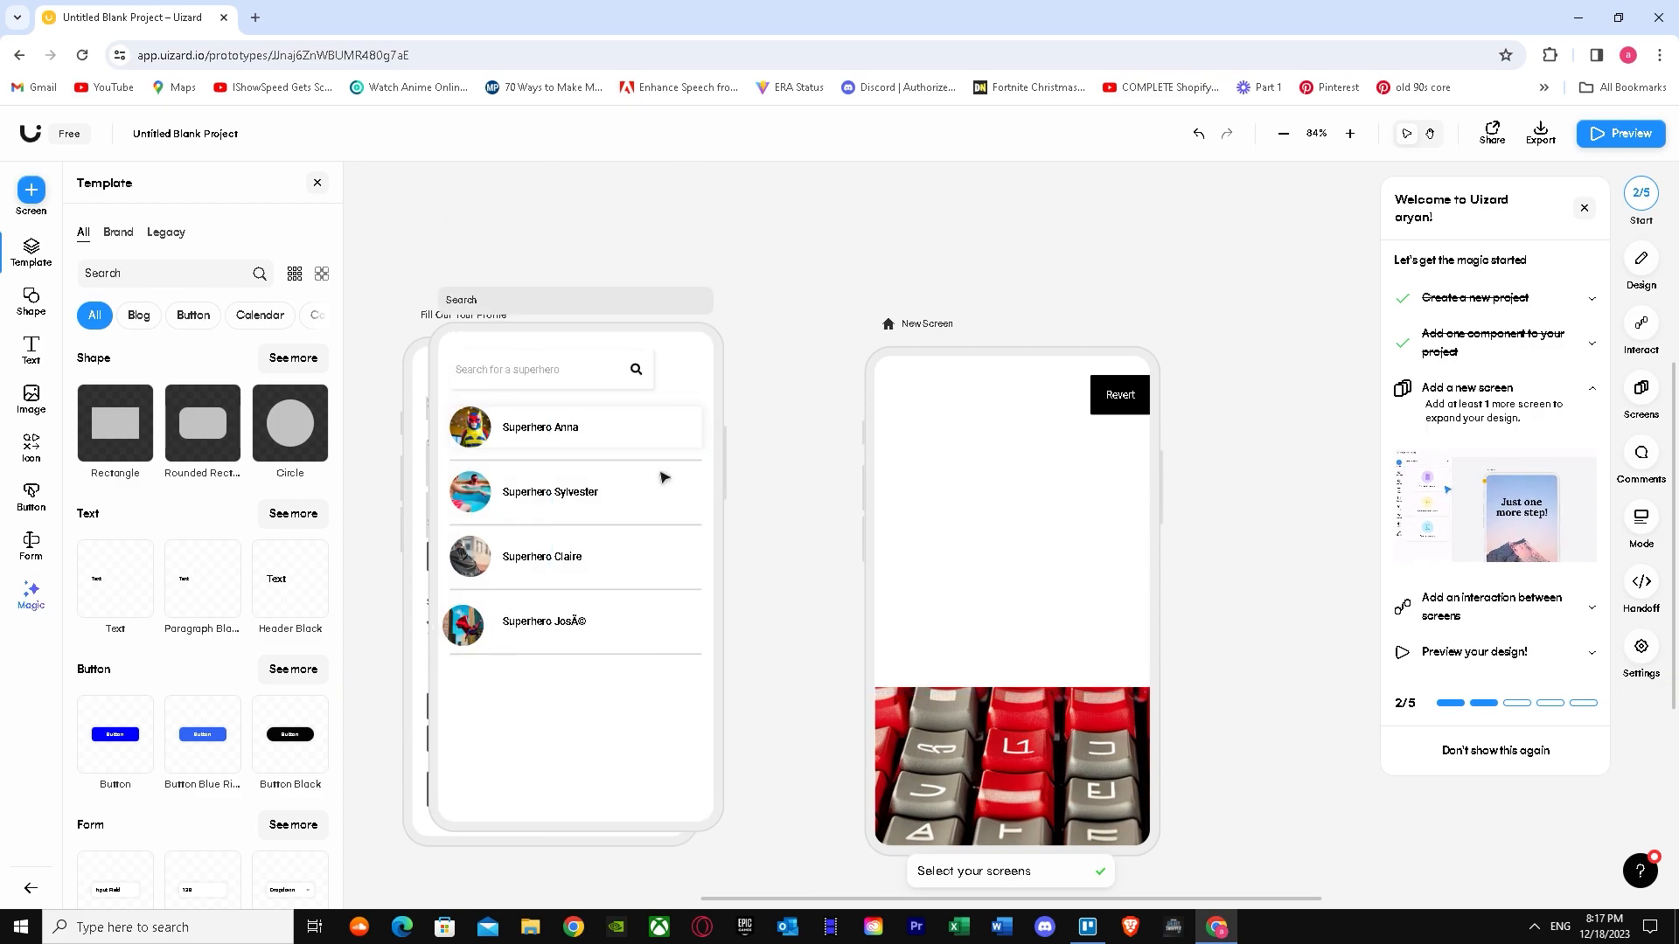
# Pull the Fill Out Your Profile screen out from under the Search screen and place New Screen above them.
pyautogui.moveTo(405, 346); pyautogui.dragTo(149, 374)
pyautogui.click(971, 734)
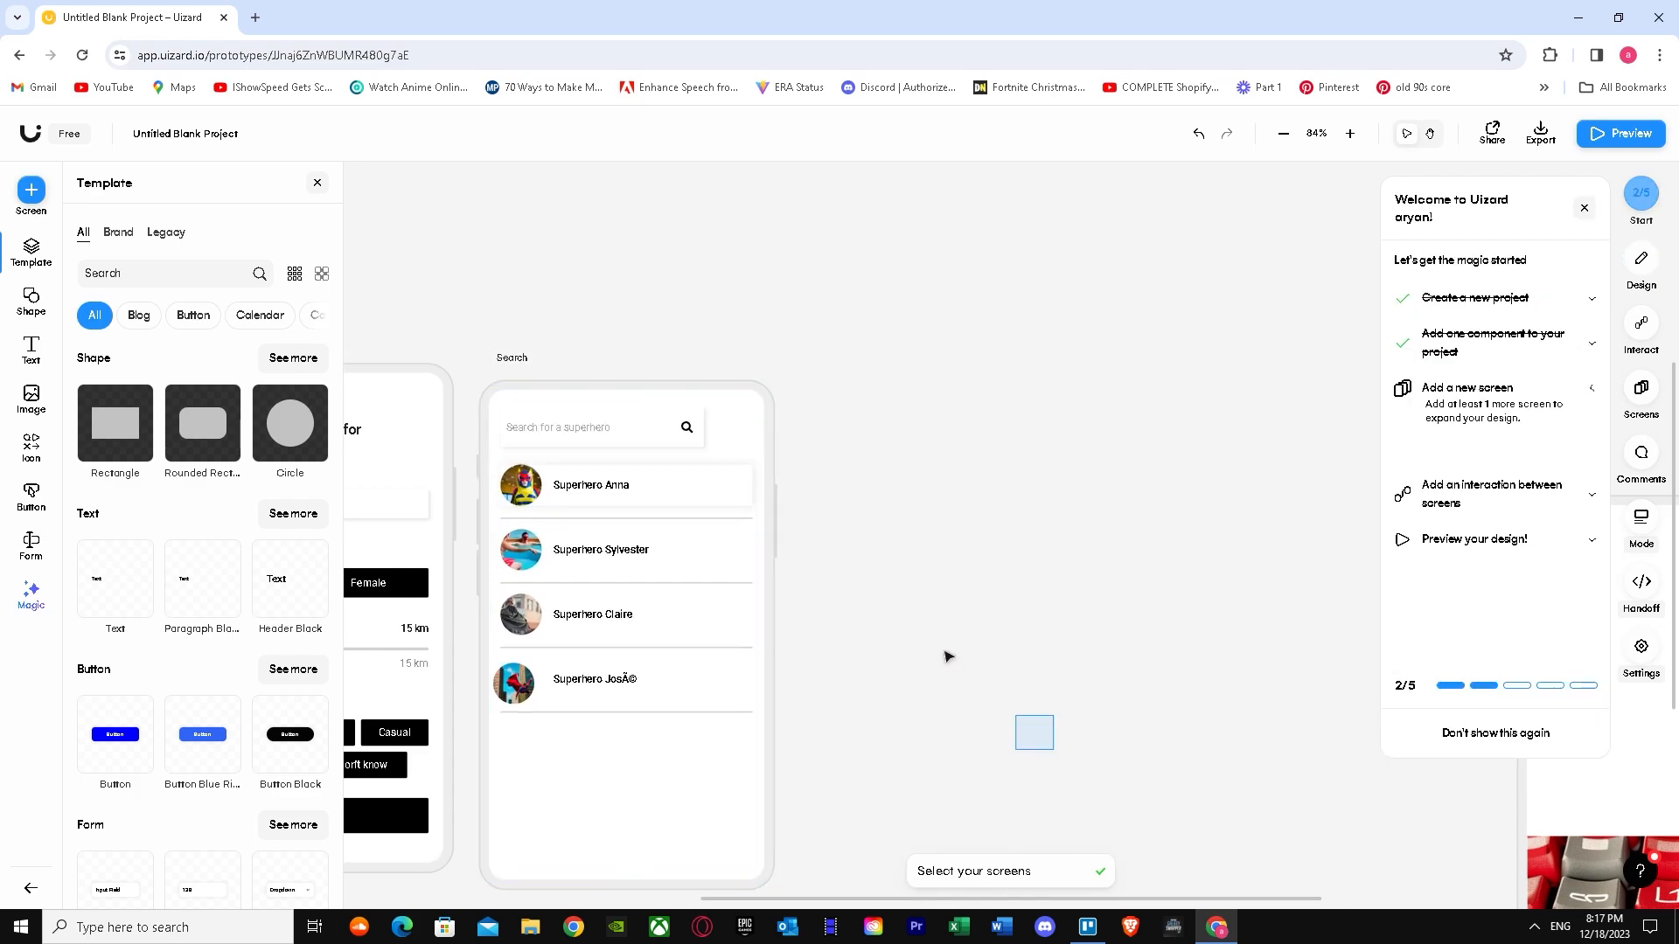
pyautogui.moveTo(1032, 902); pyautogui.dragTo(1476, 872)
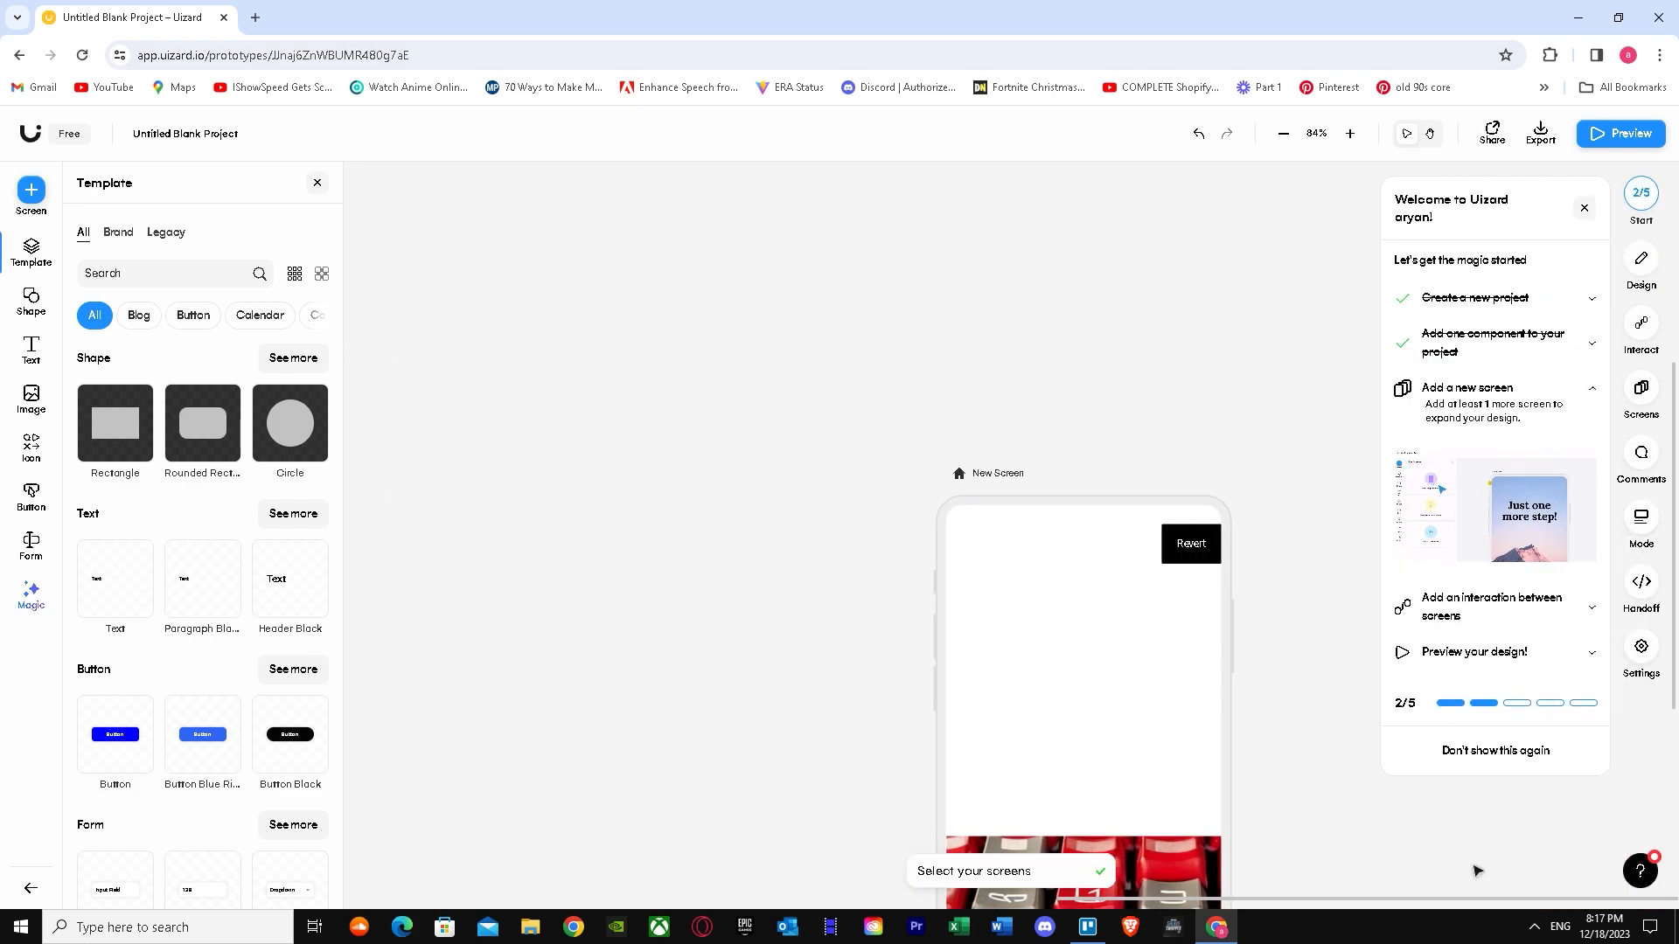
pyautogui.click(958, 516)
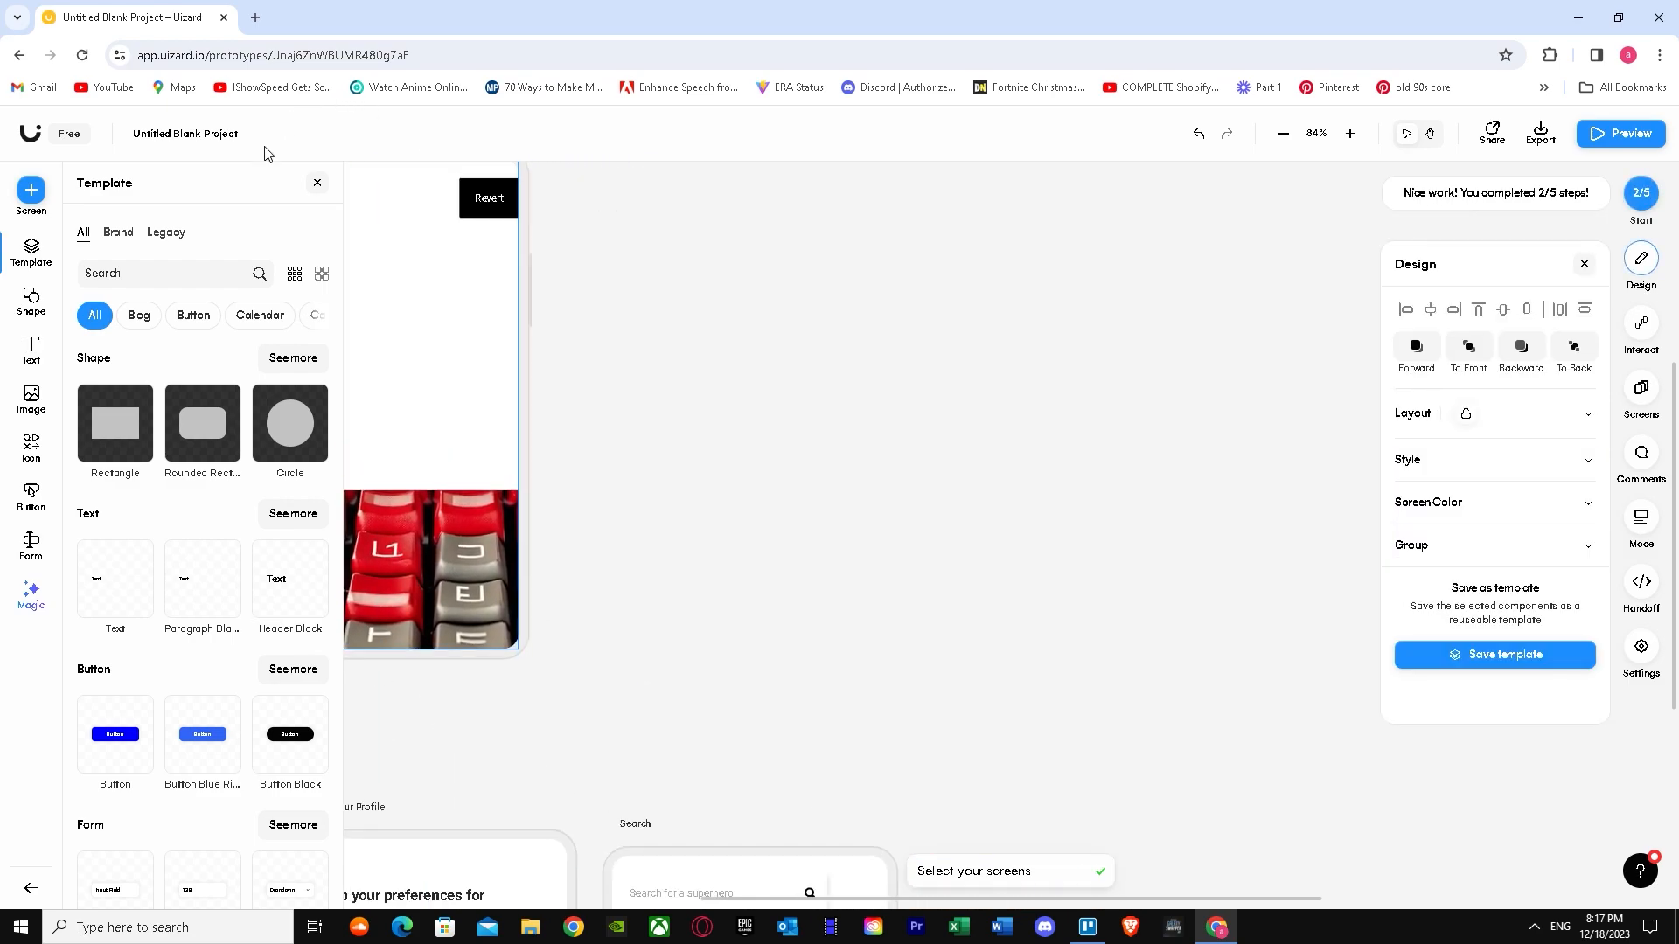
pyautogui.click(865, 522)
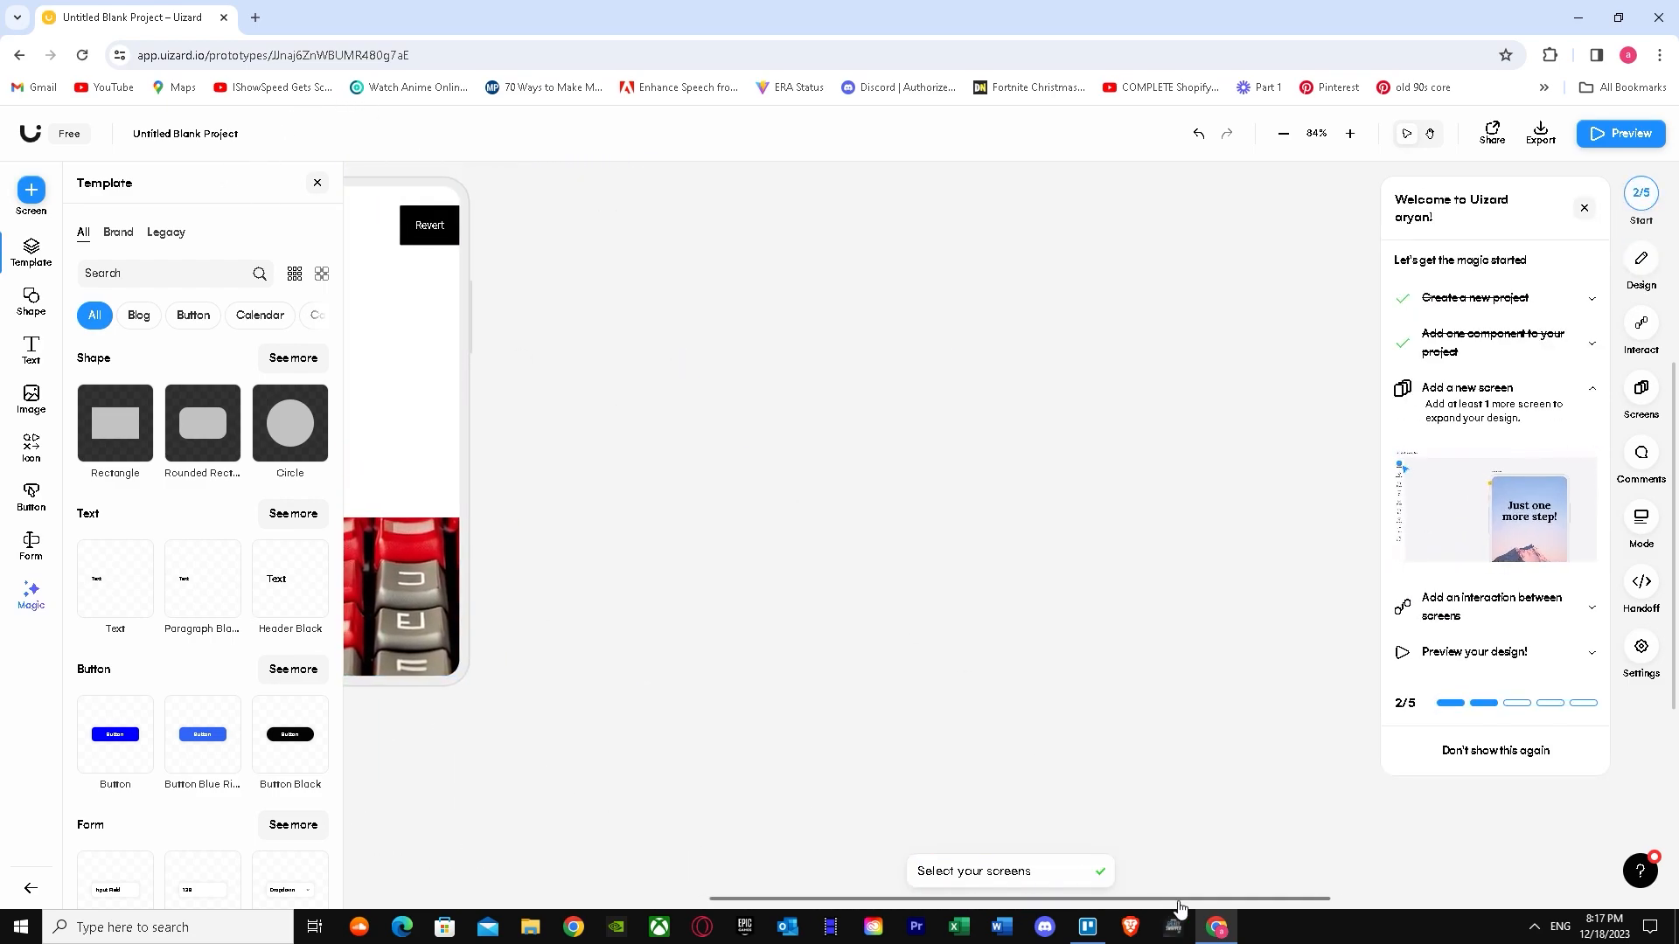
# Generate mobile screens from the prompt "a shop for pc and console gamers" and add the Superhero Gamer Shop home screen to the canvas.
pyautogui.moveTo(1169, 898); pyautogui.dragTo(1463, 870)
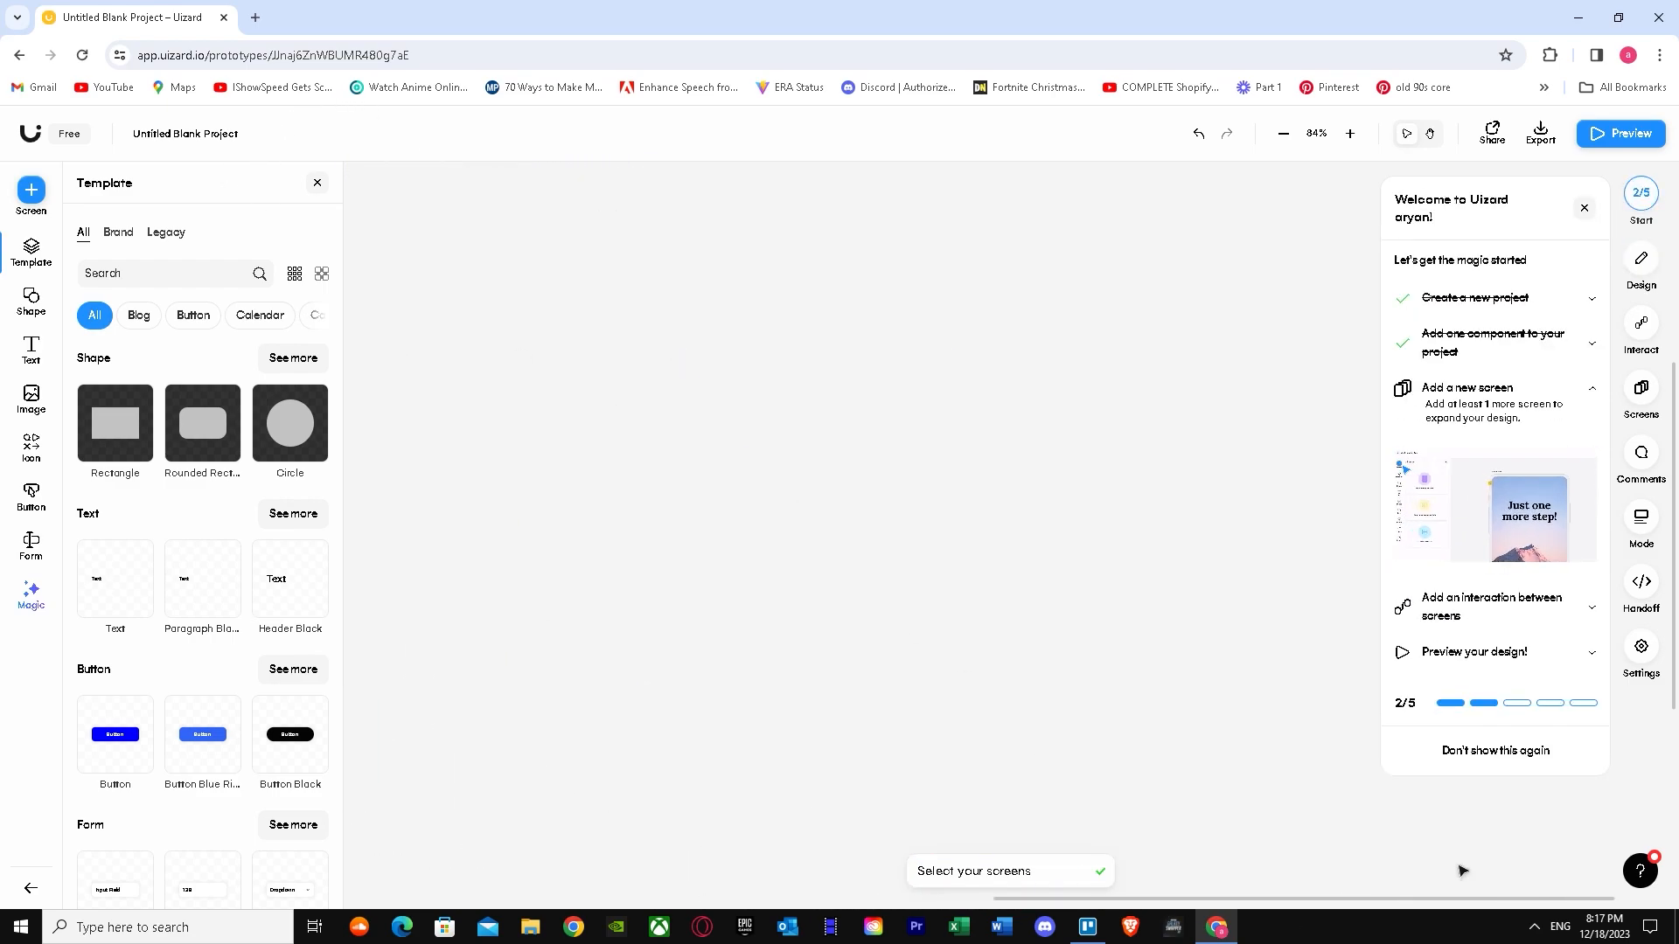
pyautogui.click(1036, 873)
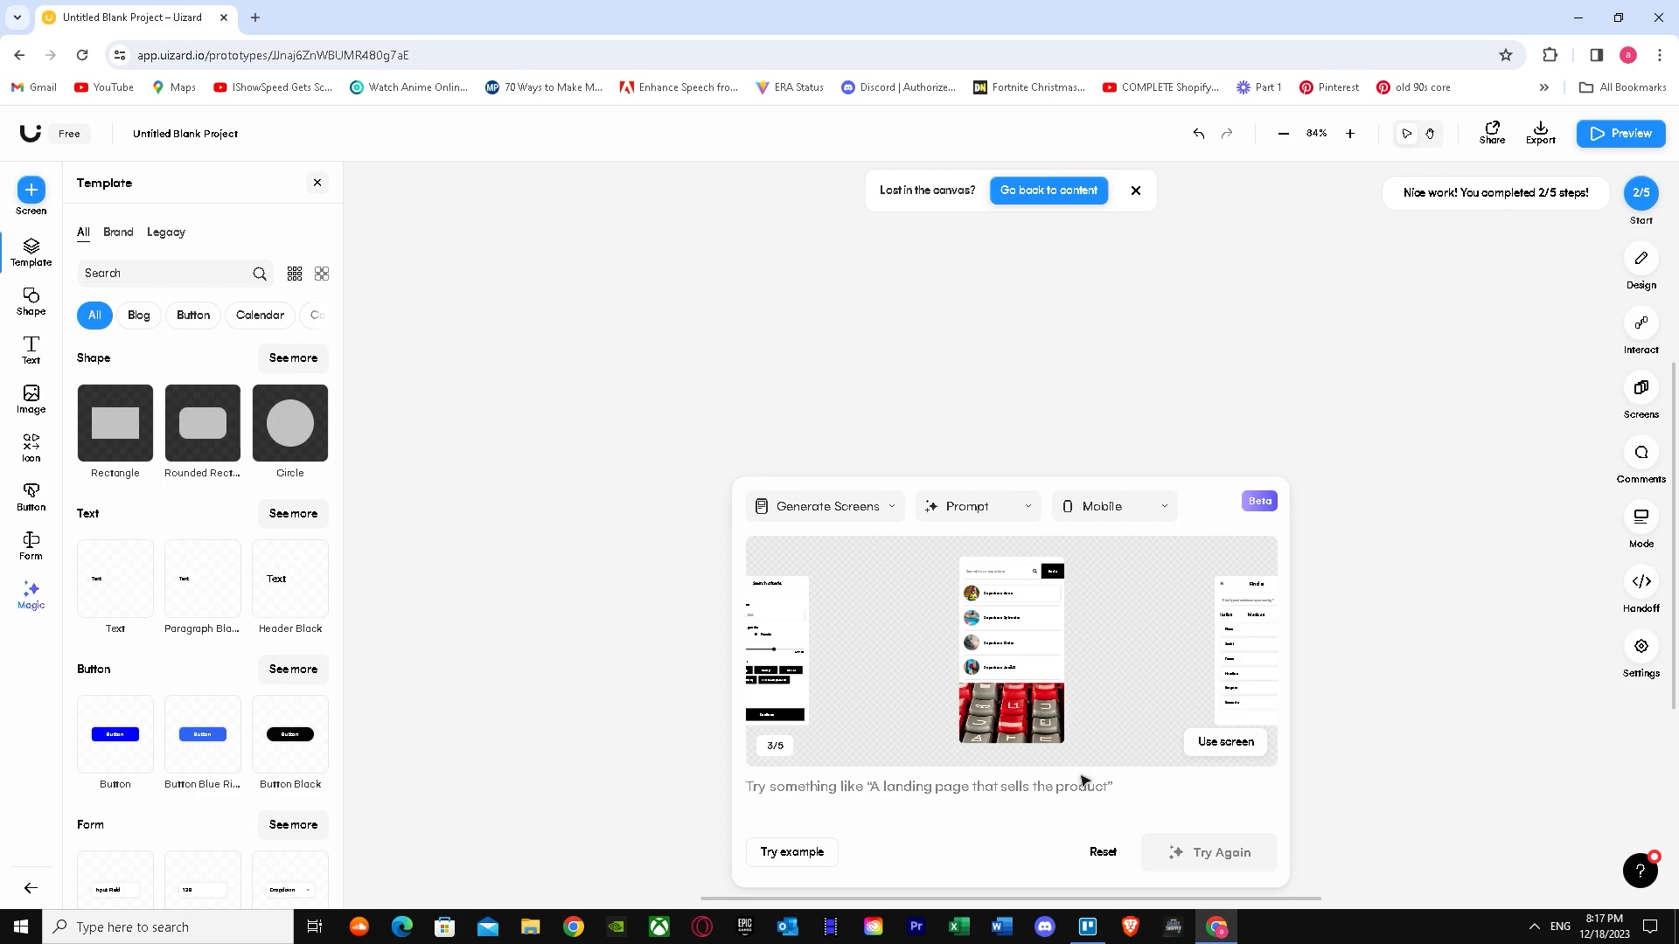
pyautogui.write('a shop for pc and consol')
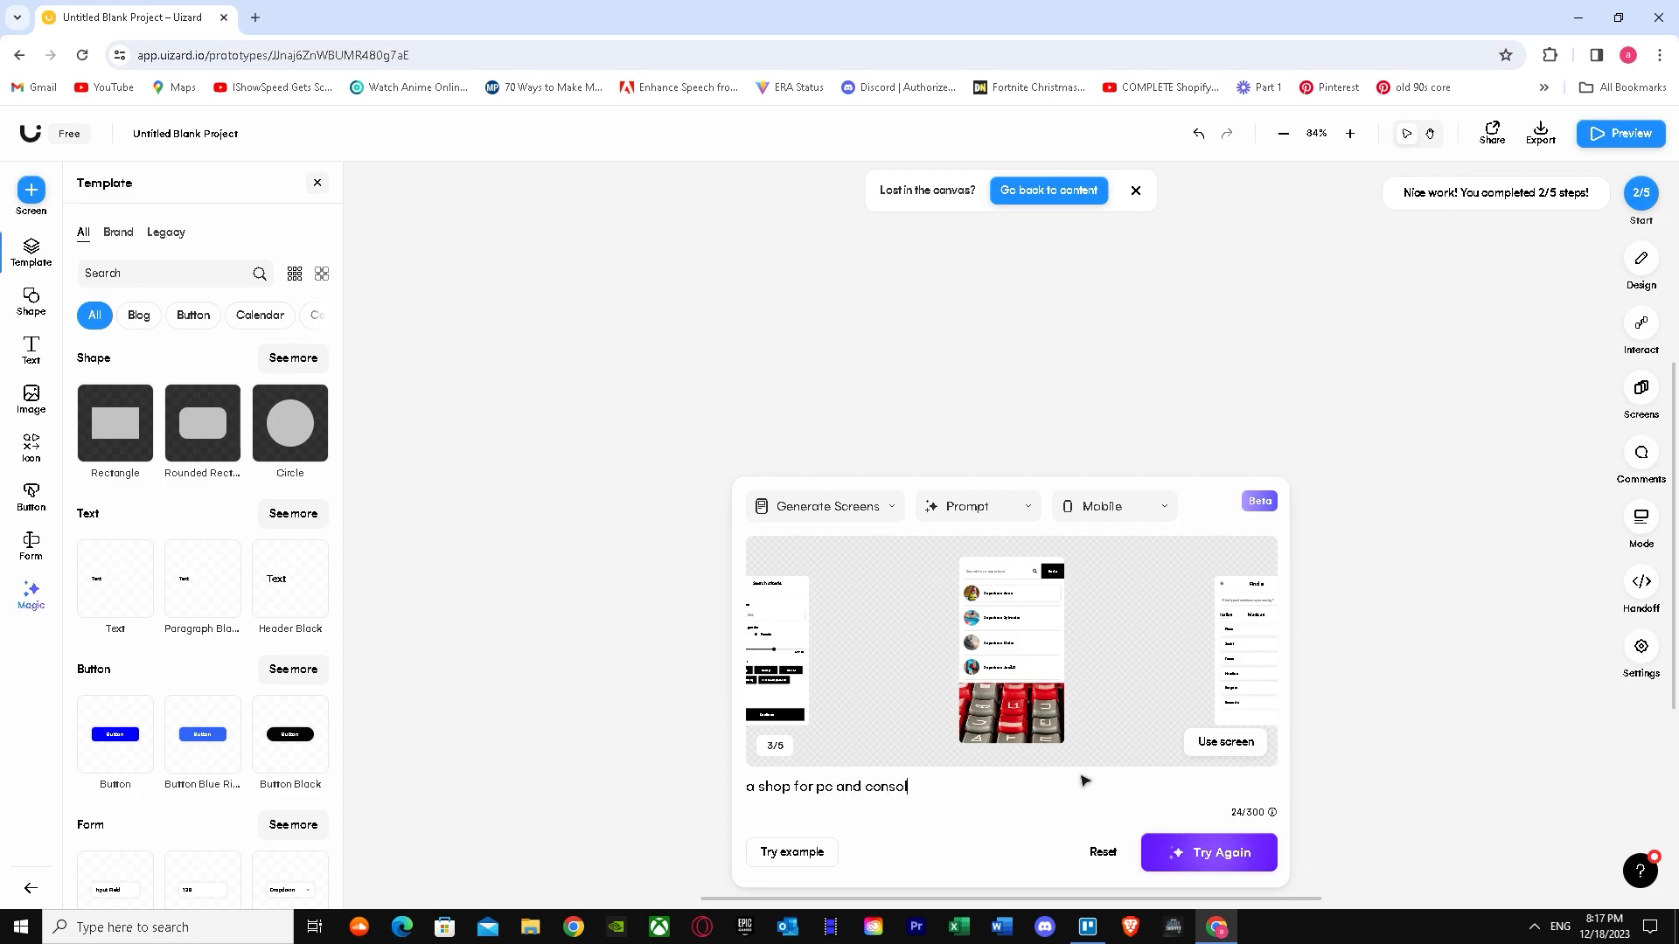
pyautogui.write('s')
pyautogui.click(1187, 850)
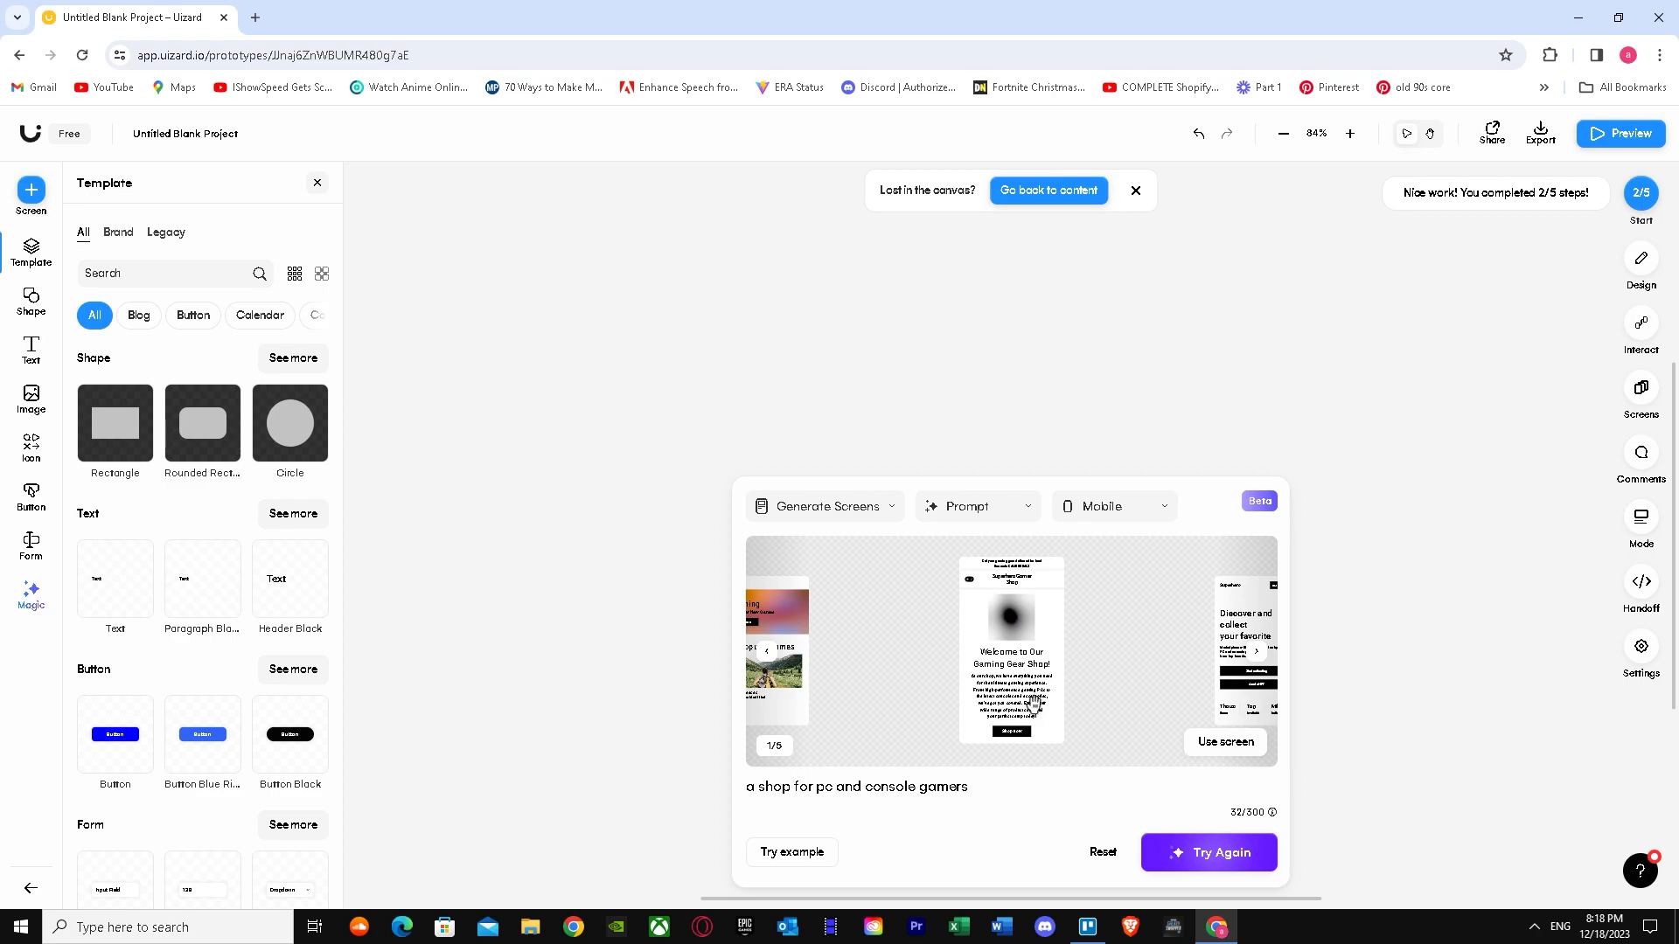
pyautogui.click(983, 569)
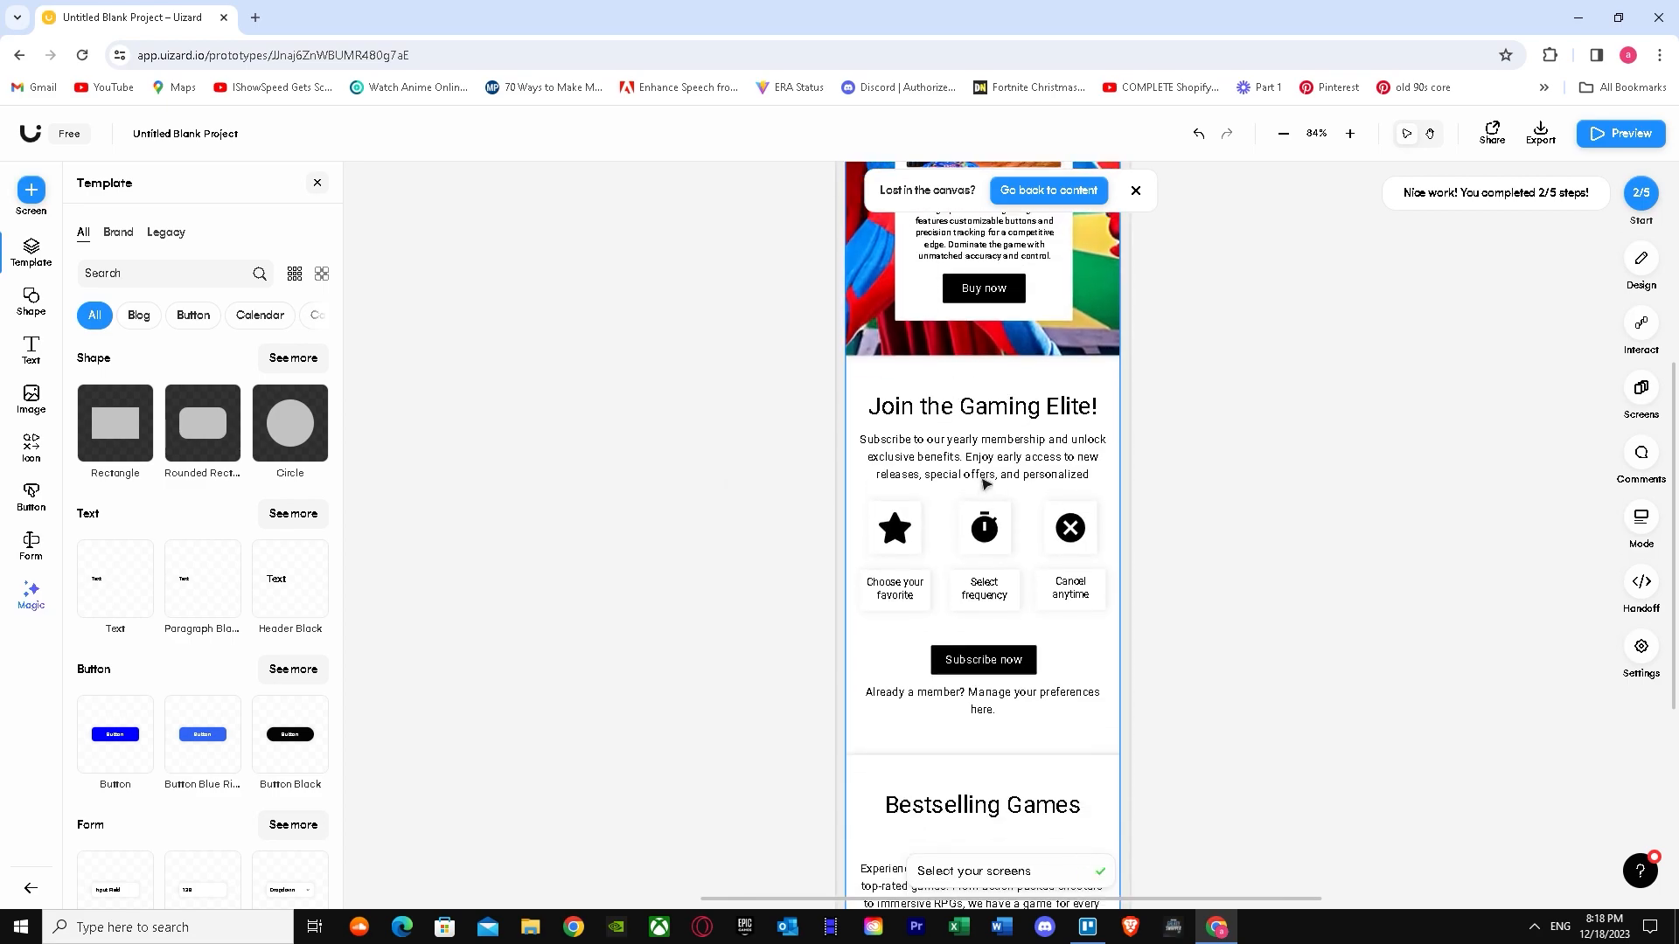
# Look through the sections of the Superhero Gamer Shop home screen, from the welcome header to the footer.
pyautogui.scroll(2, 994, 663)
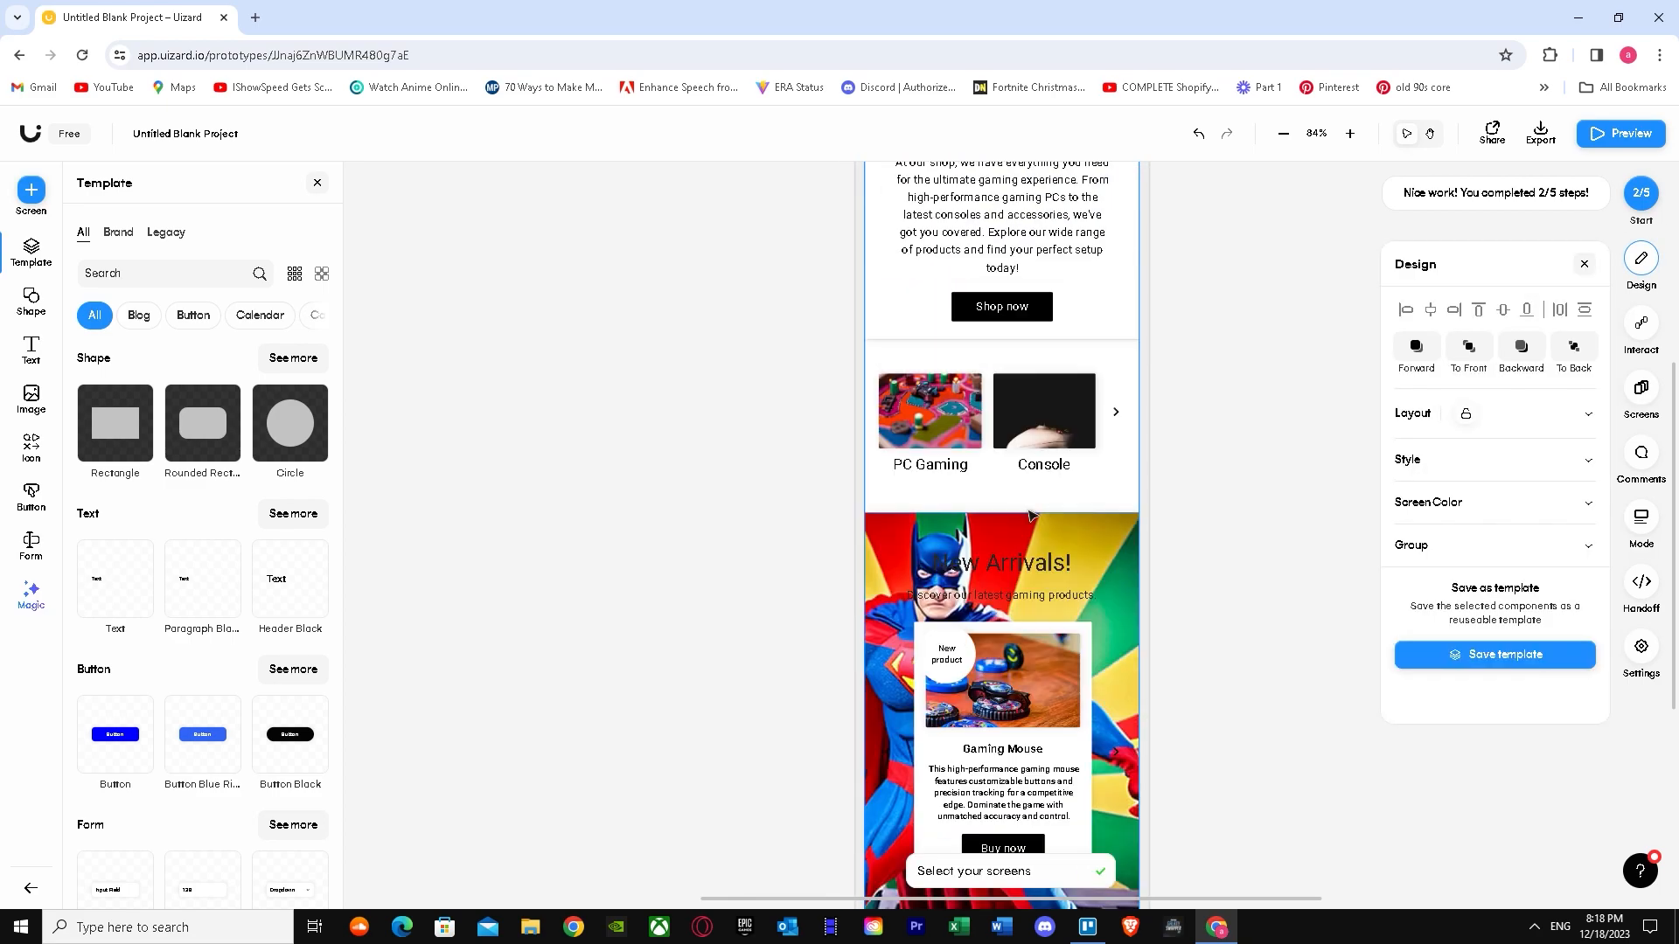
pyautogui.scroll(5, 1032, 512)
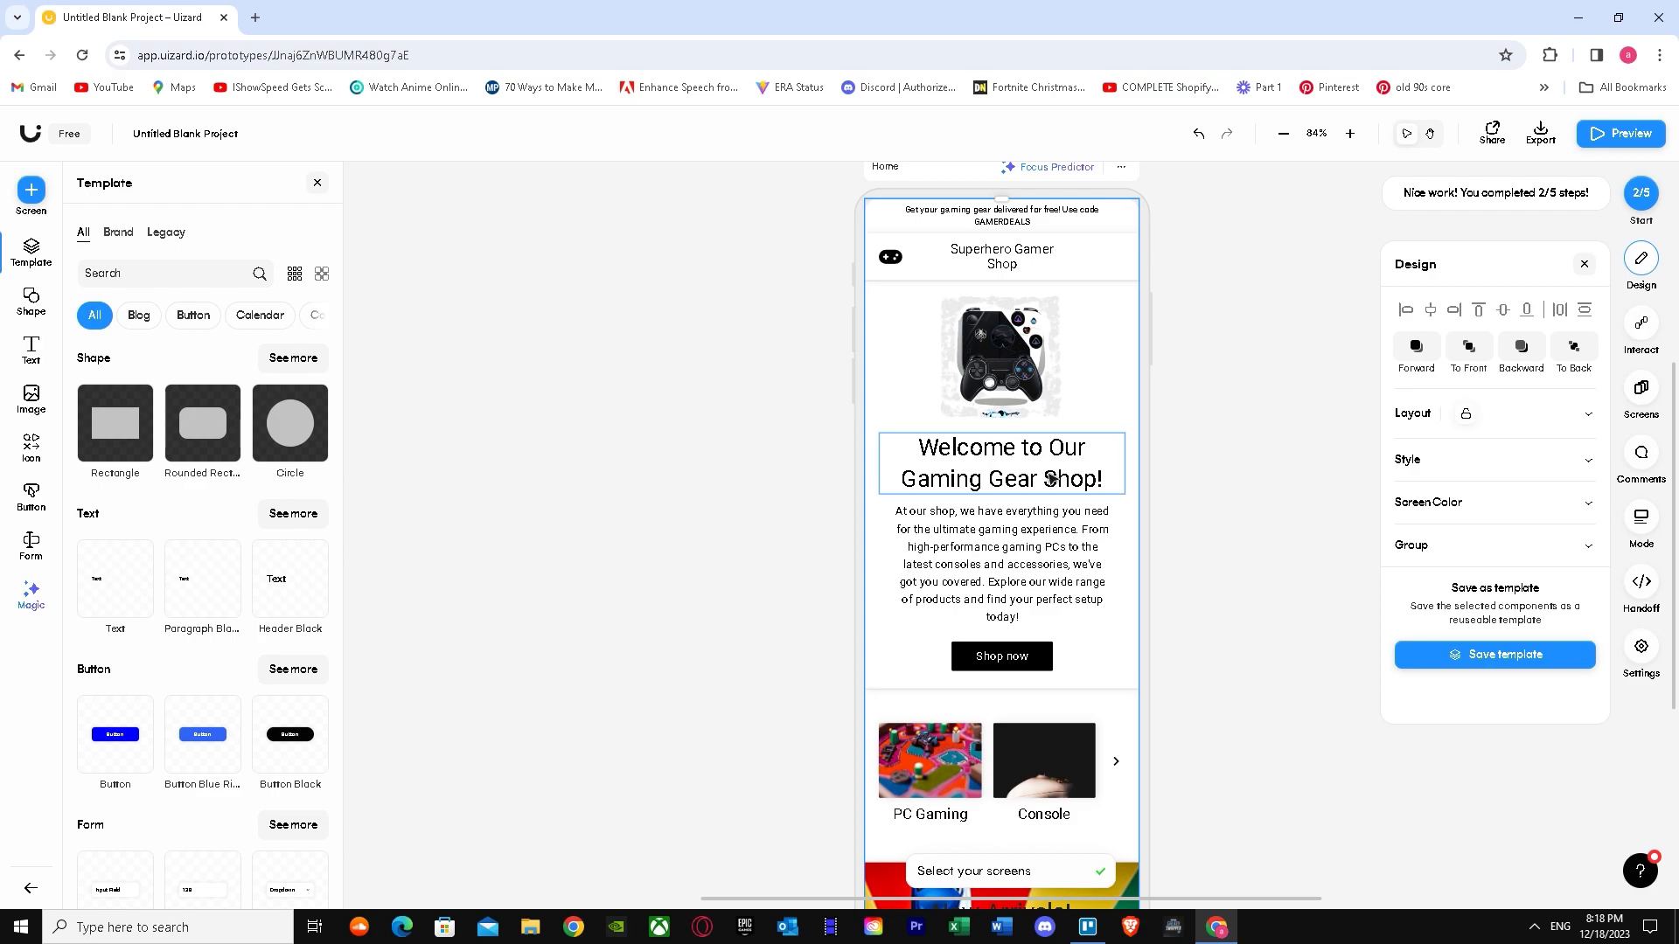
pyautogui.scroll(-15, 1058, 477)
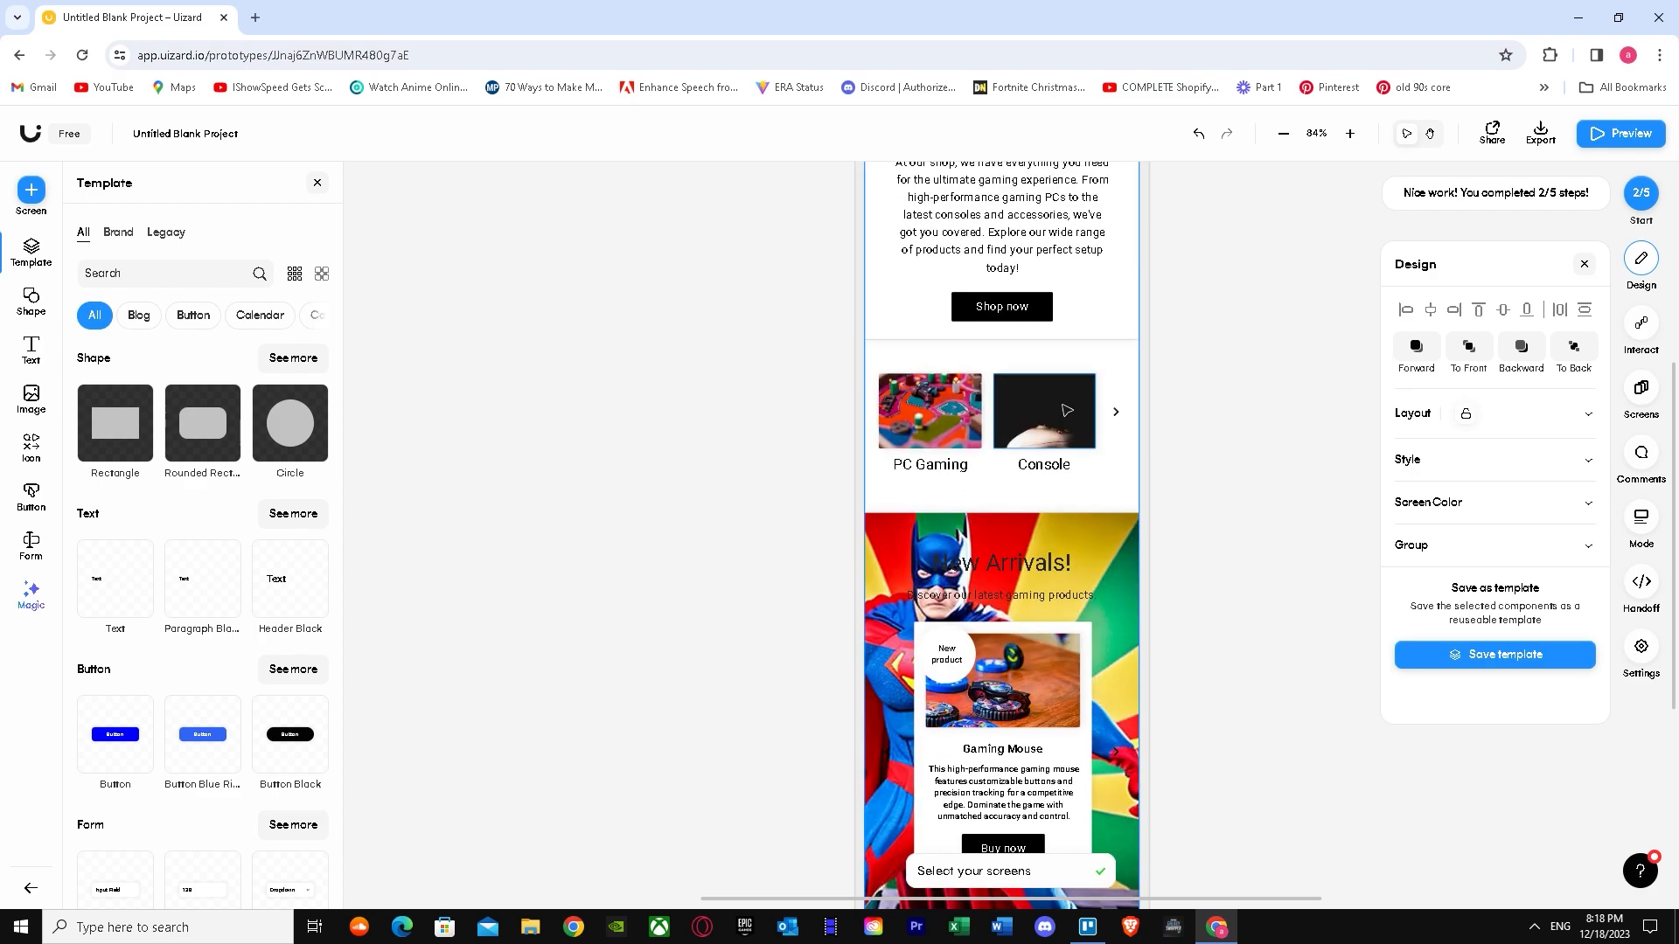
pyautogui.scroll(15, 1070, 473)
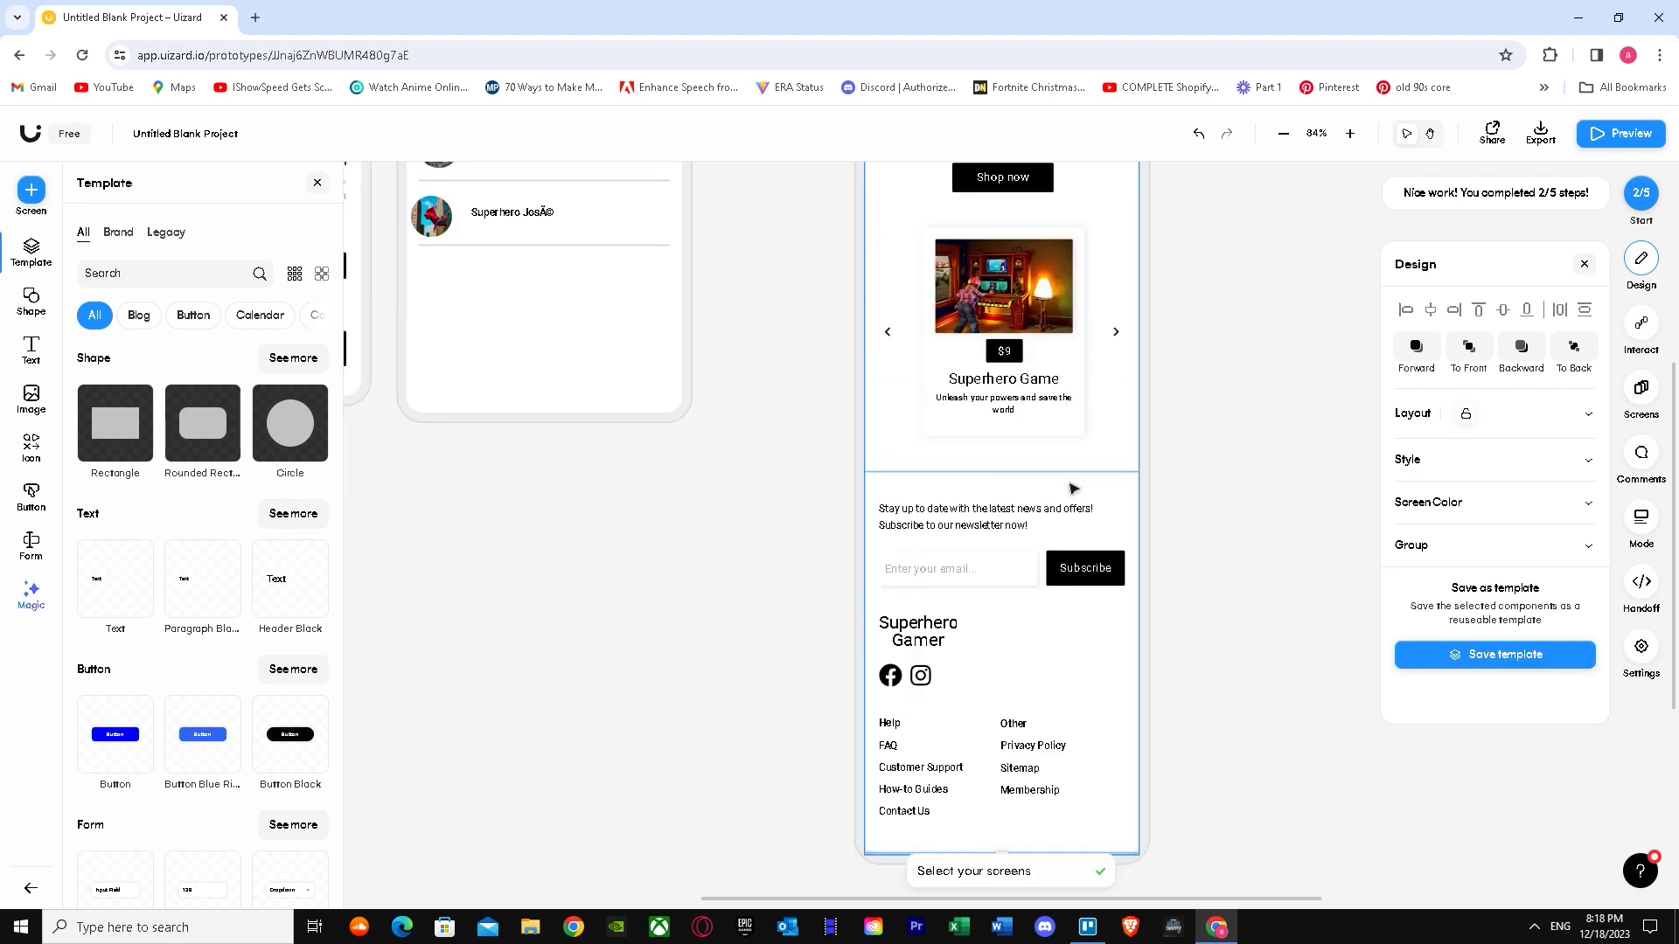
pyautogui.scroll(2, 1068, 550)
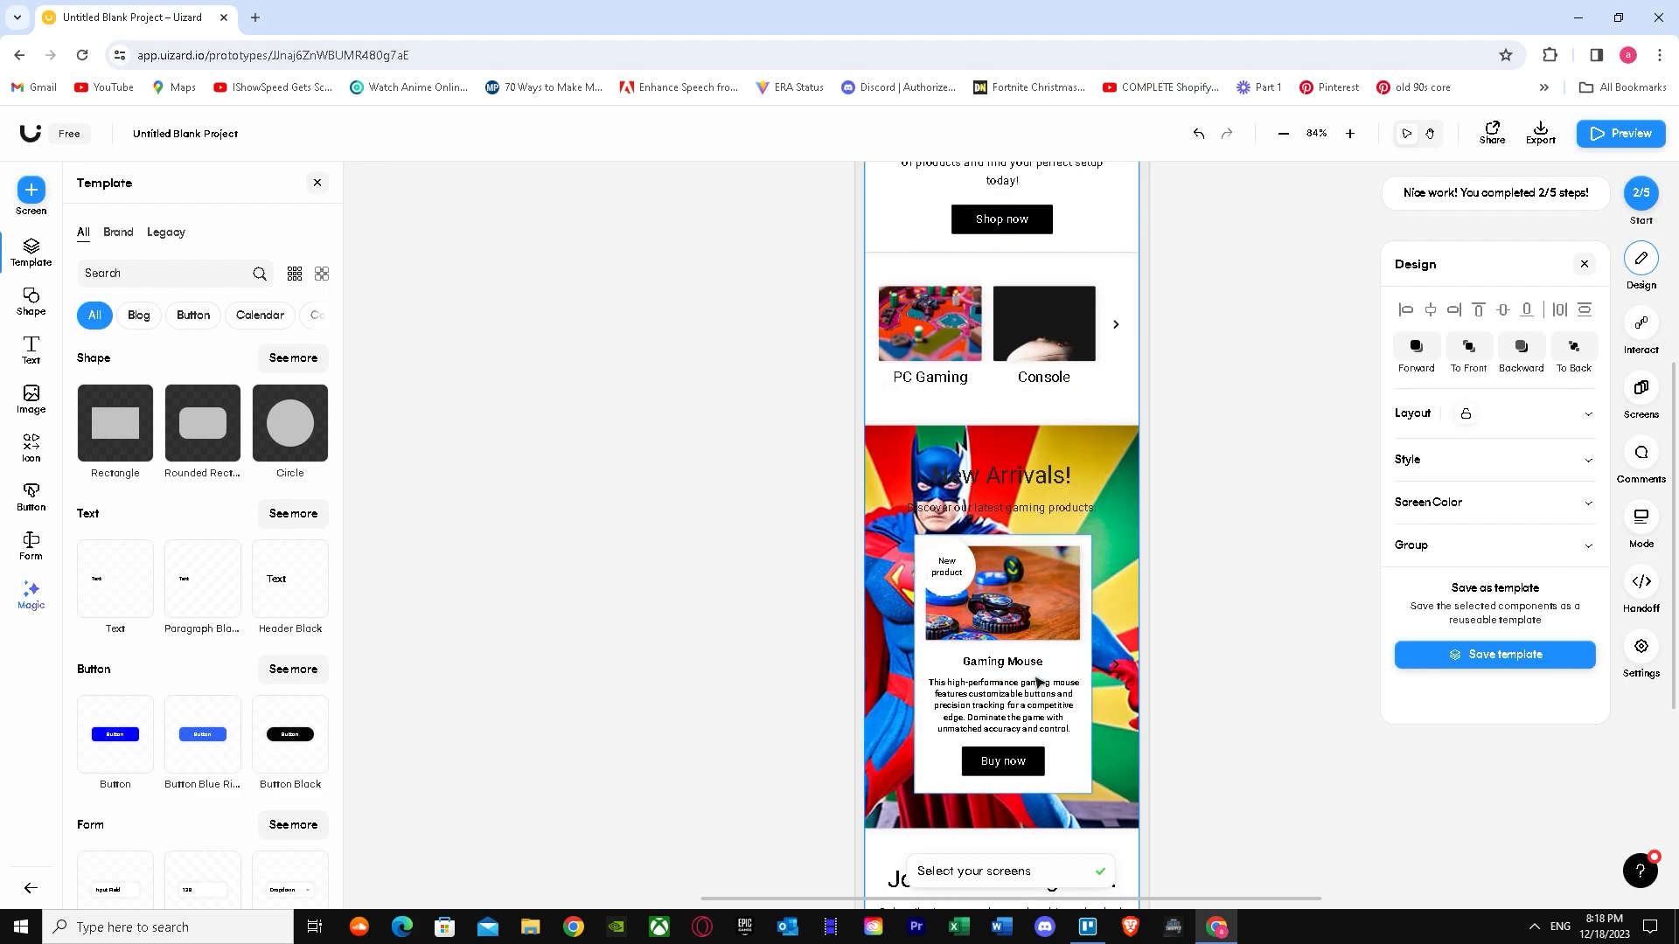
pyautogui.scroll(2, 1002, 542)
pyautogui.click(1116, 499)
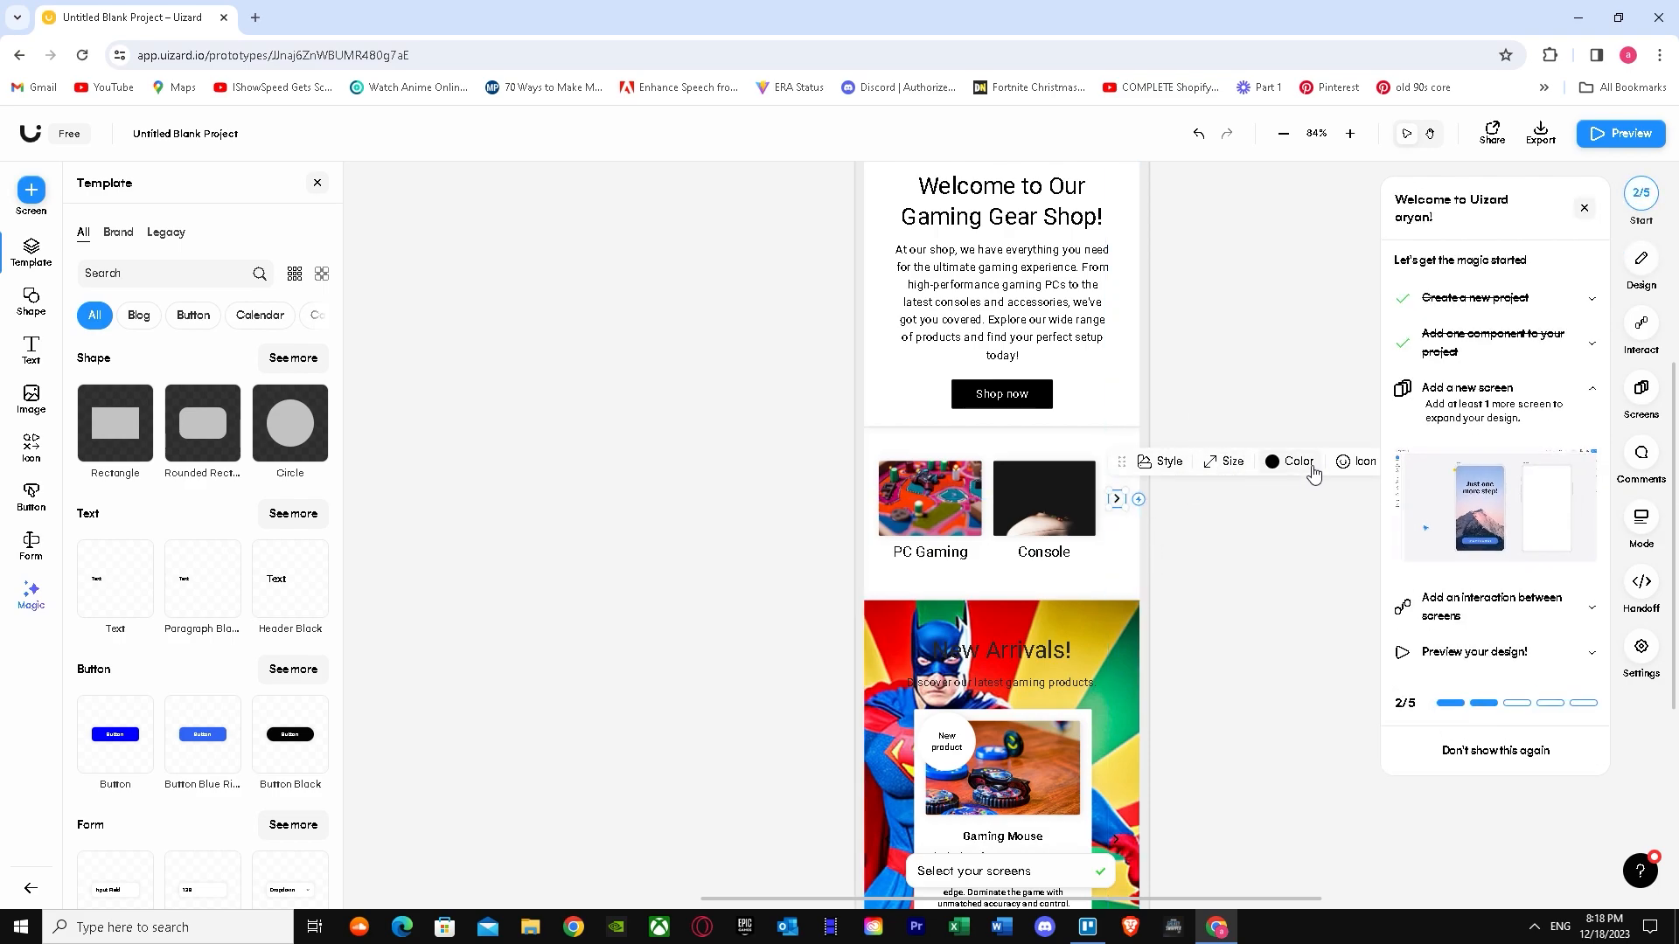
# Add the generated gaming screen with the Popular Games section beside the Home screen and look over its content.
pyautogui.click(974, 873)
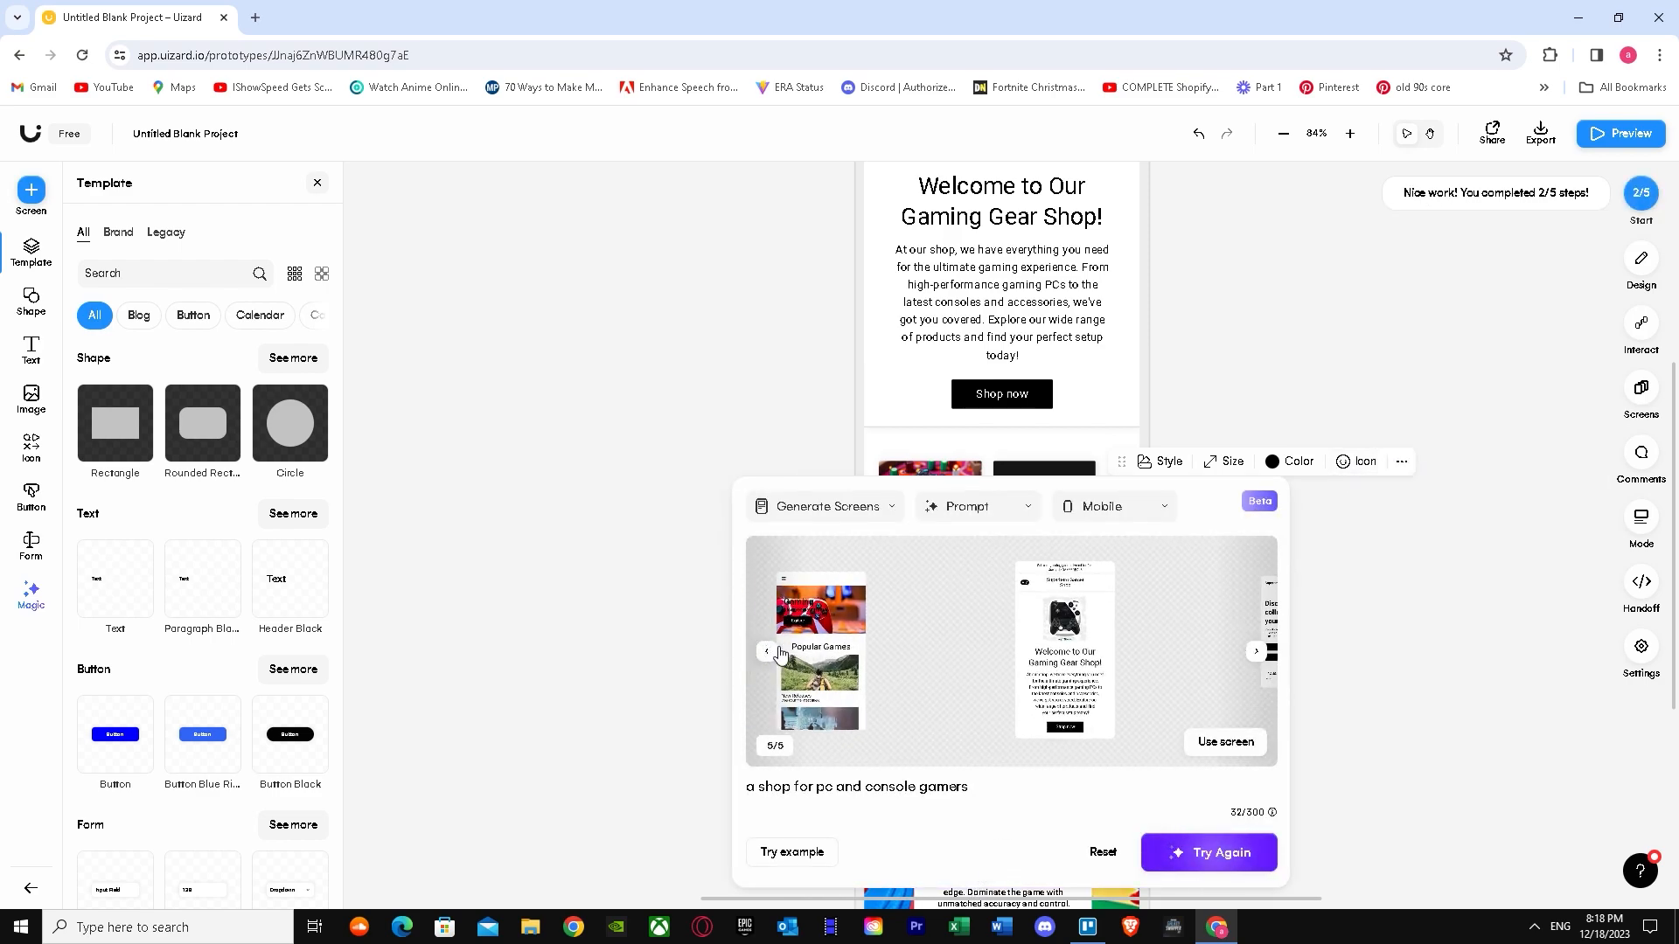
pyautogui.click(1029, 661)
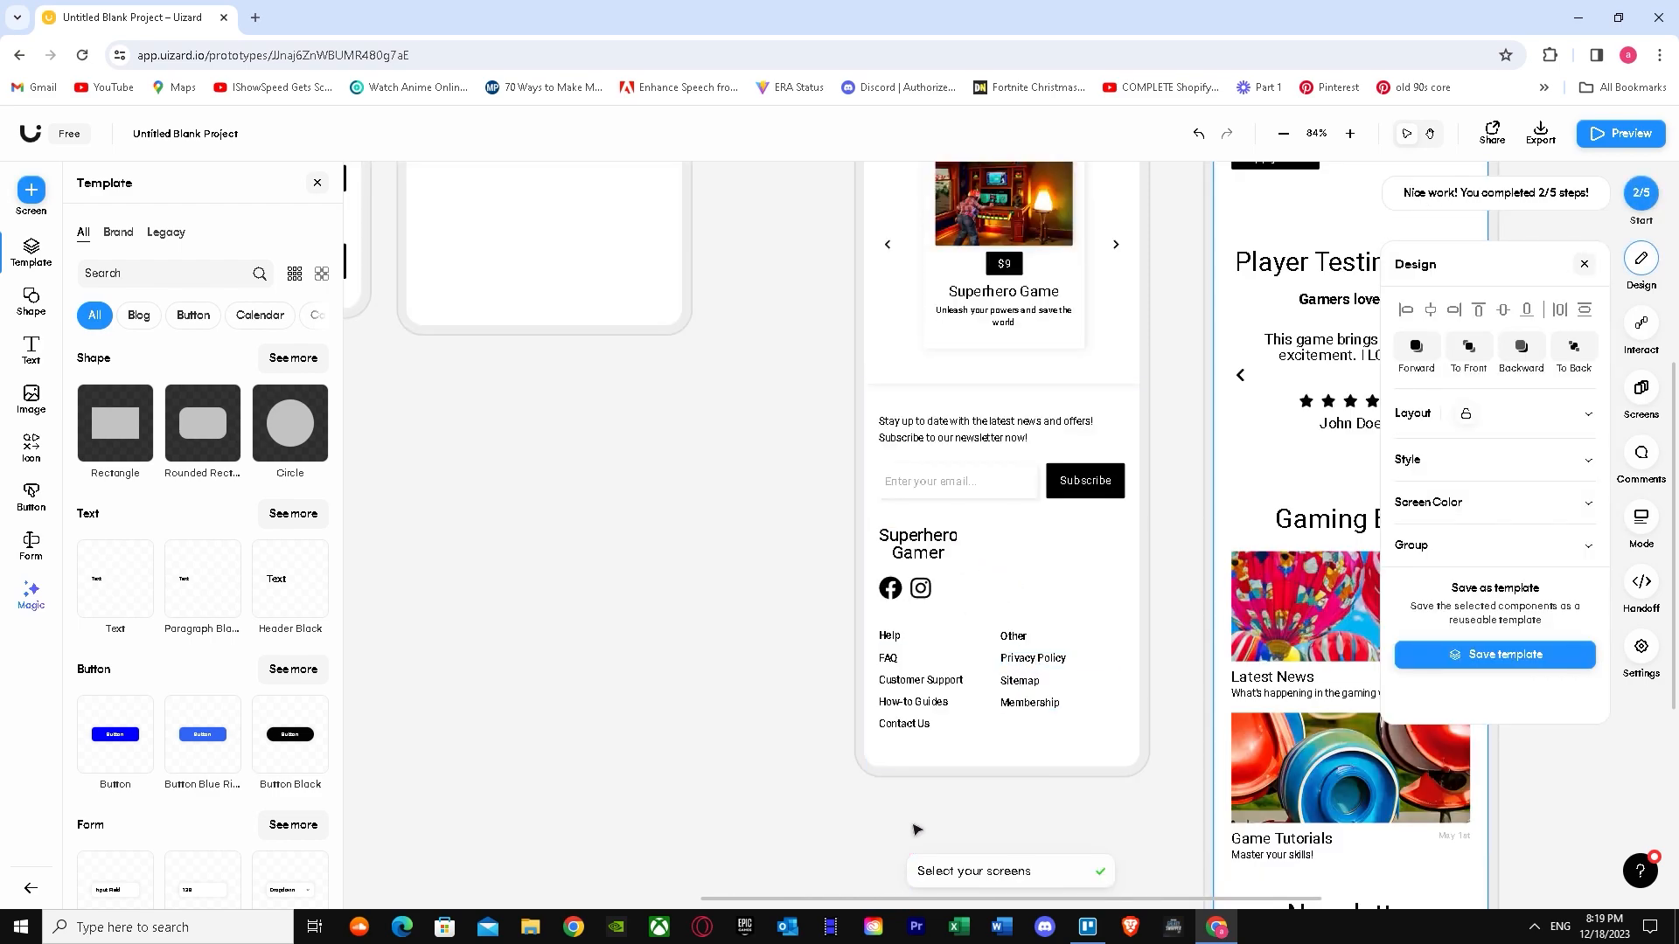
pyautogui.moveTo(1143, 901); pyautogui.dragTo(1489, 883)
pyautogui.scroll(5, 1057, 566)
pyautogui.scroll(6, 1061, 568)
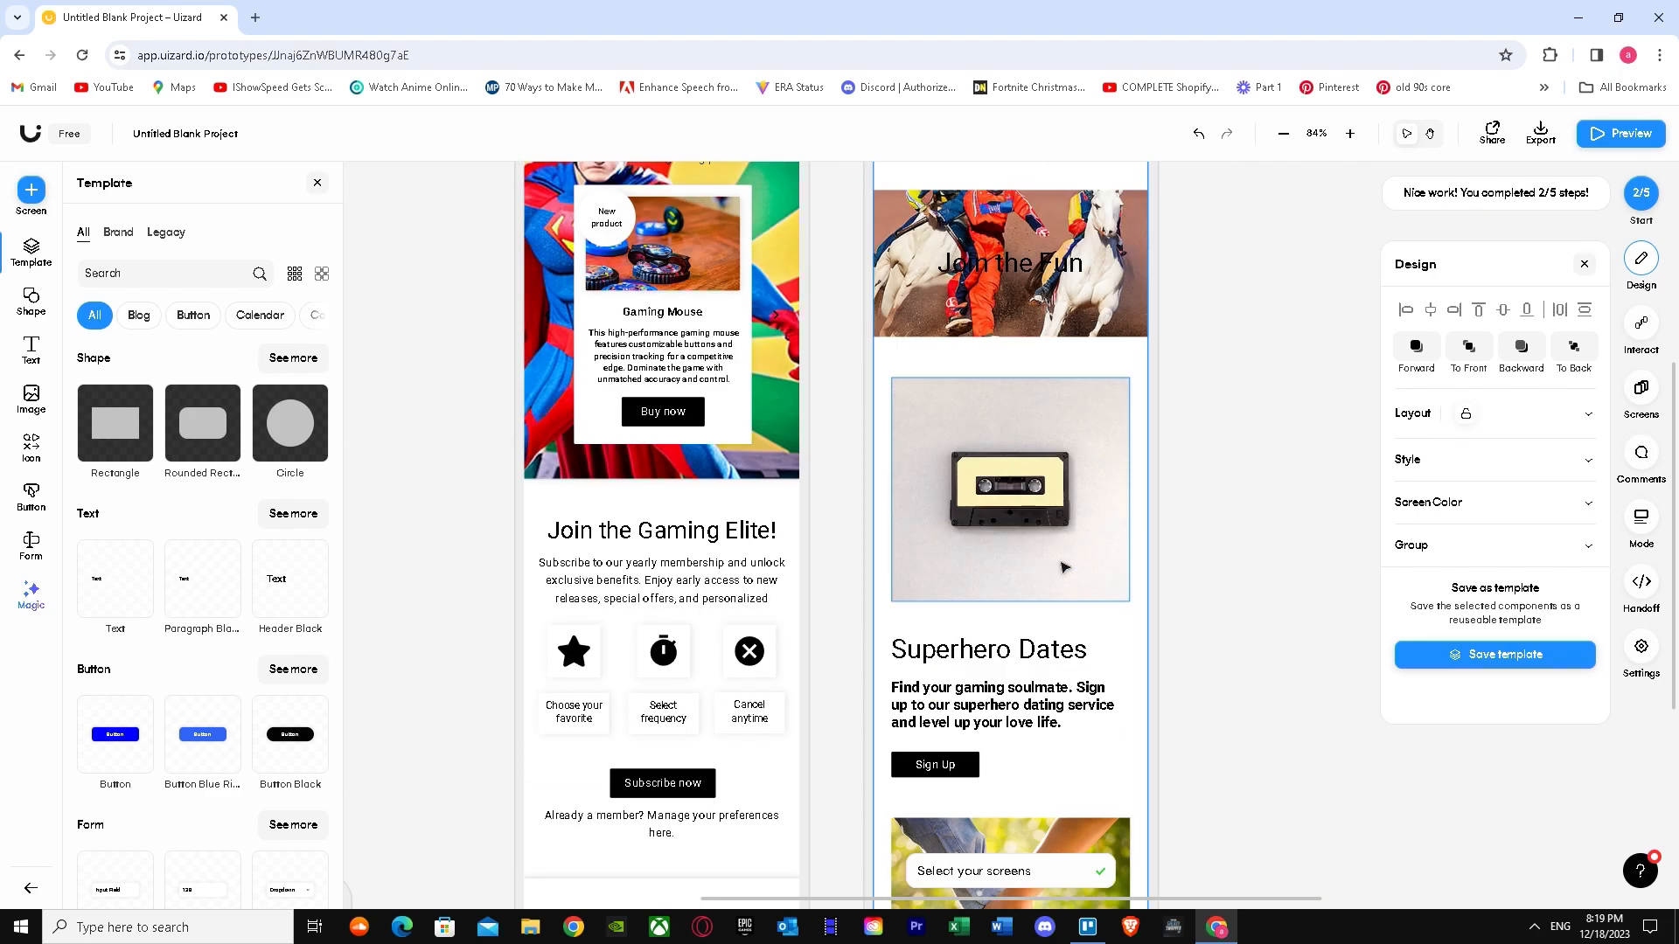
pyautogui.scroll(12, 1016, 599)
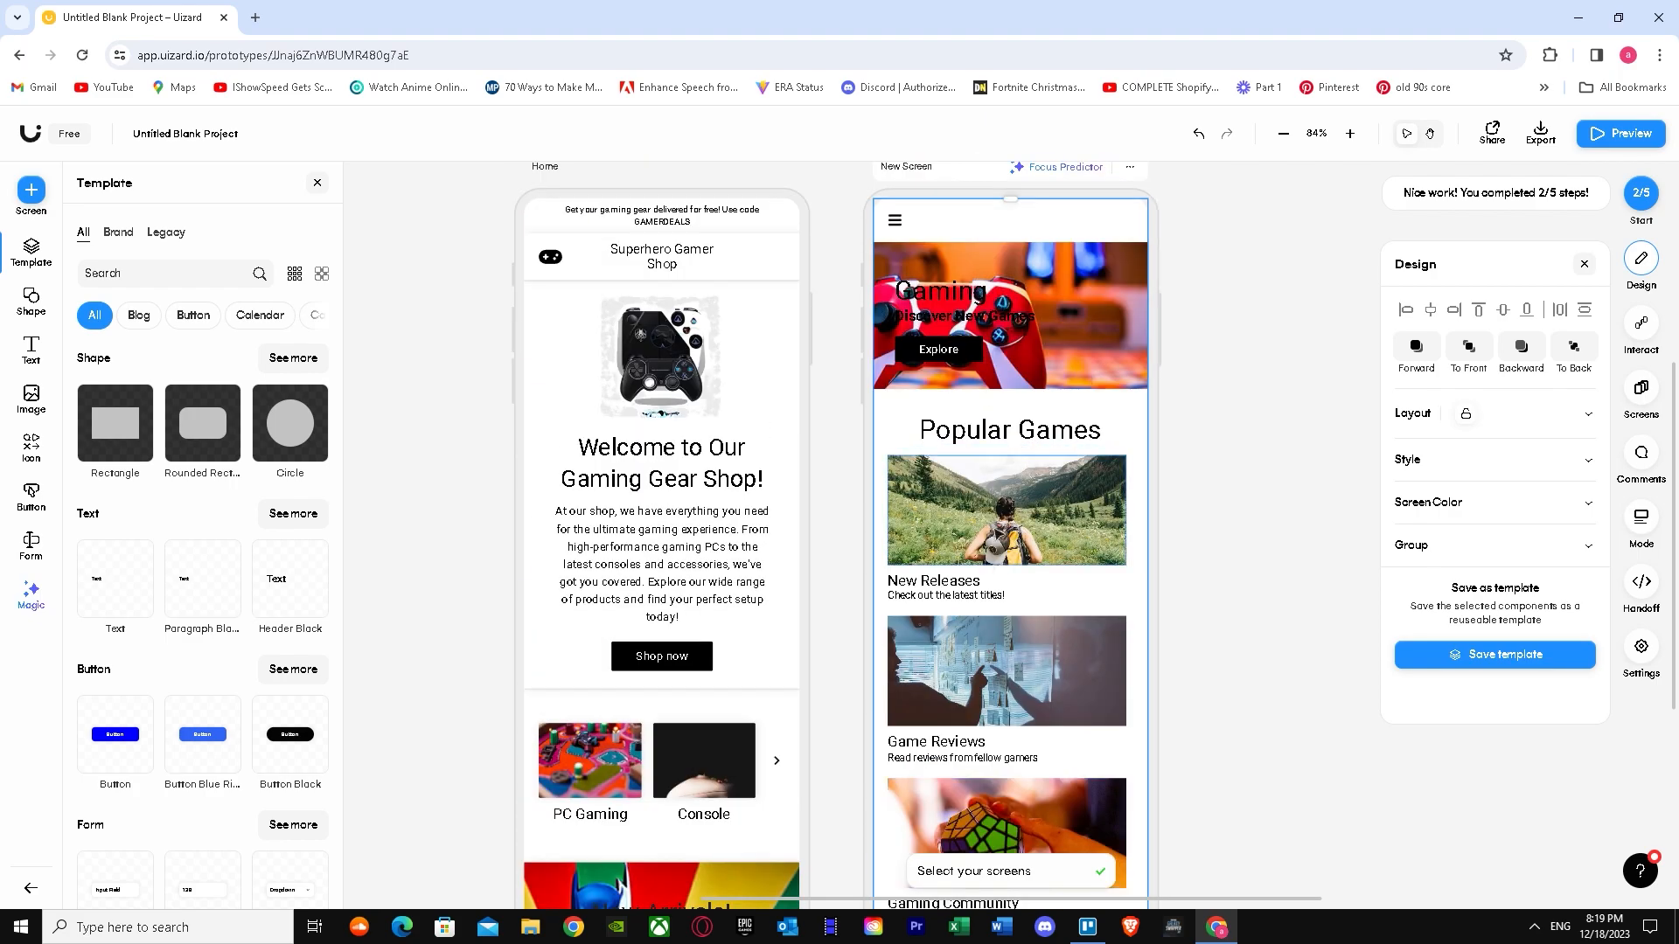
pyautogui.scroll(-2, 983, 621)
pyautogui.scroll(-8, 980, 622)
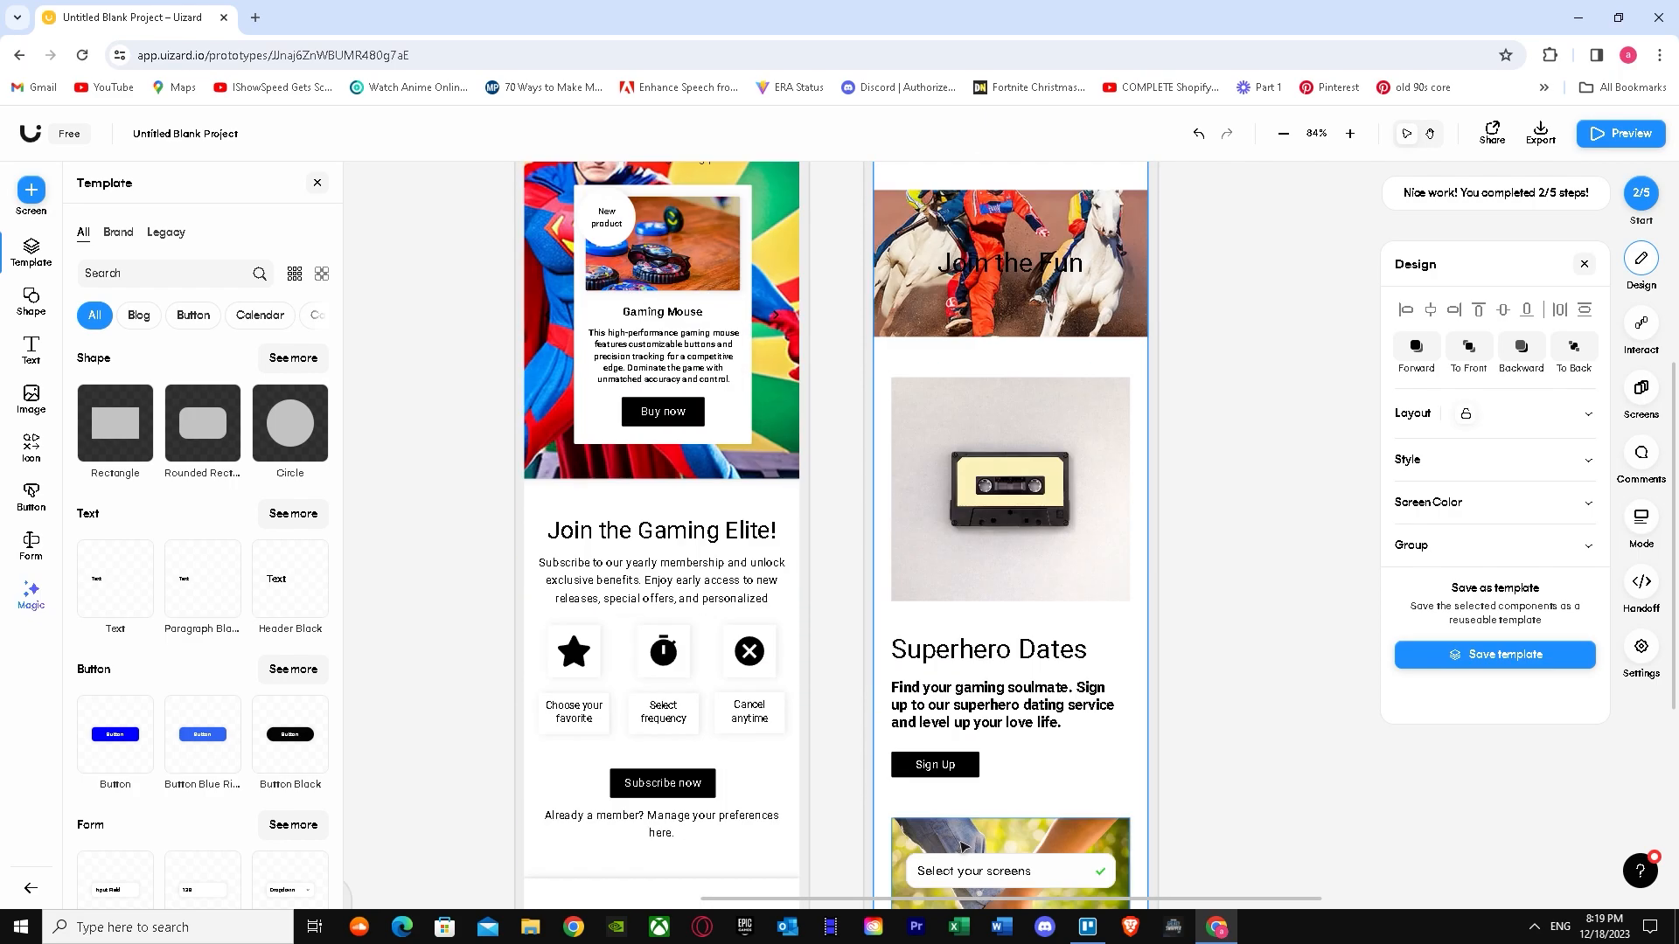
# Browse the other generated gamer shop screens in Autodesigner.
pyautogui.click(986, 877)
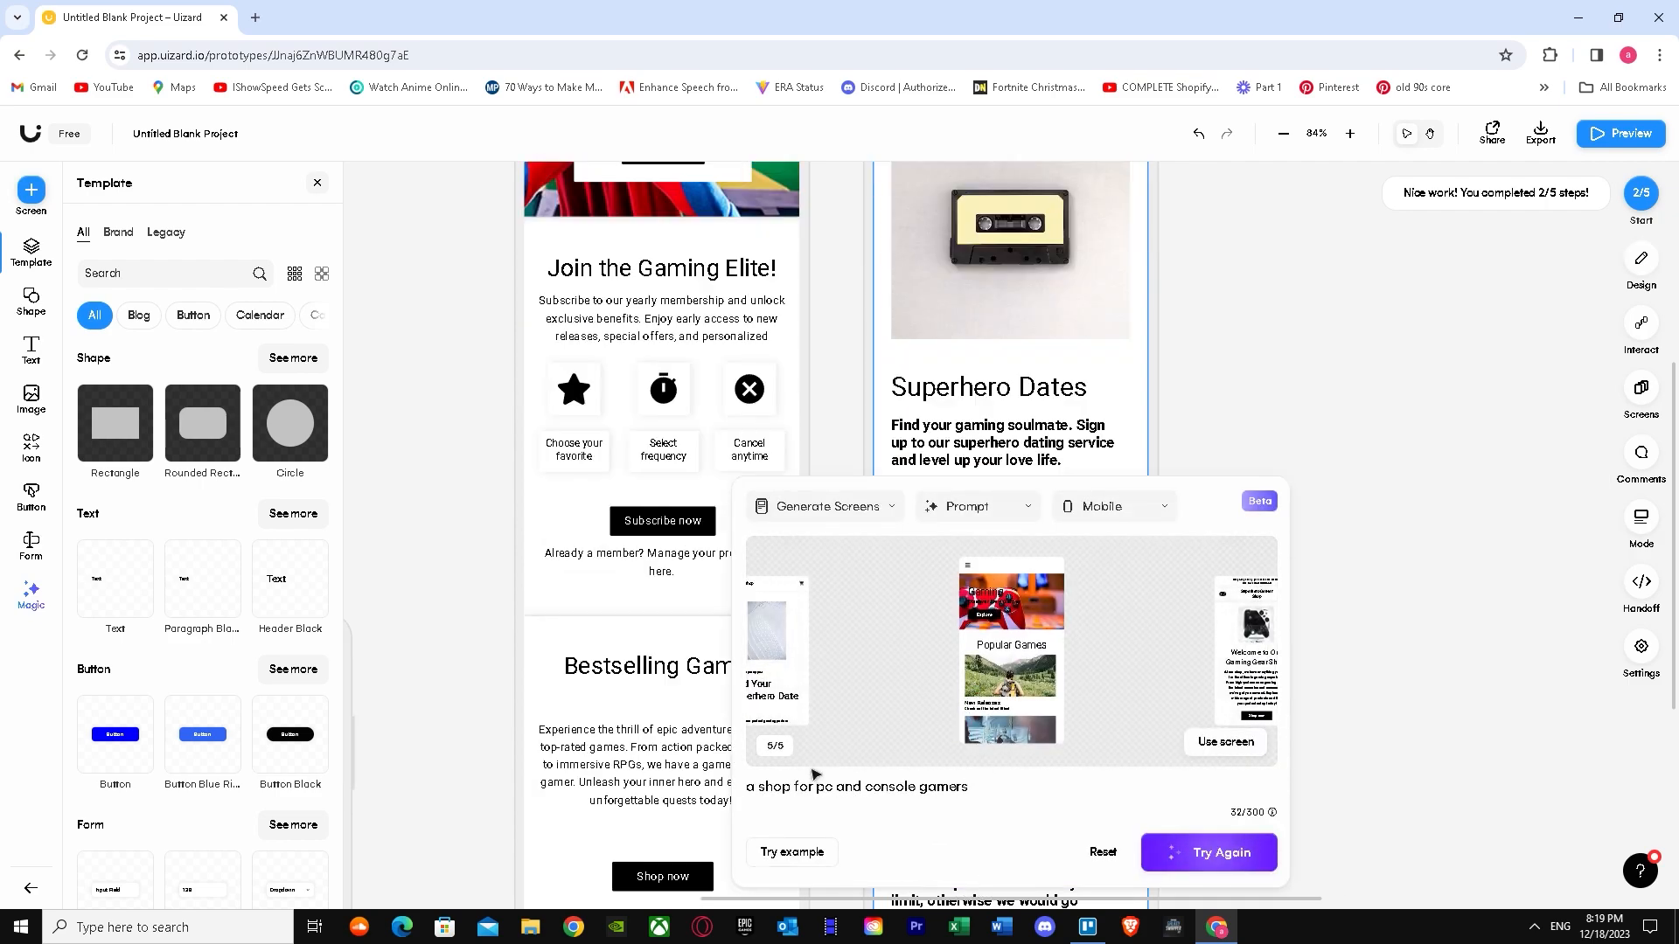
pyautogui.click(1254, 651)
pyautogui.click(1255, 653)
pyautogui.click(1254, 652)
pyautogui.click(1253, 653)
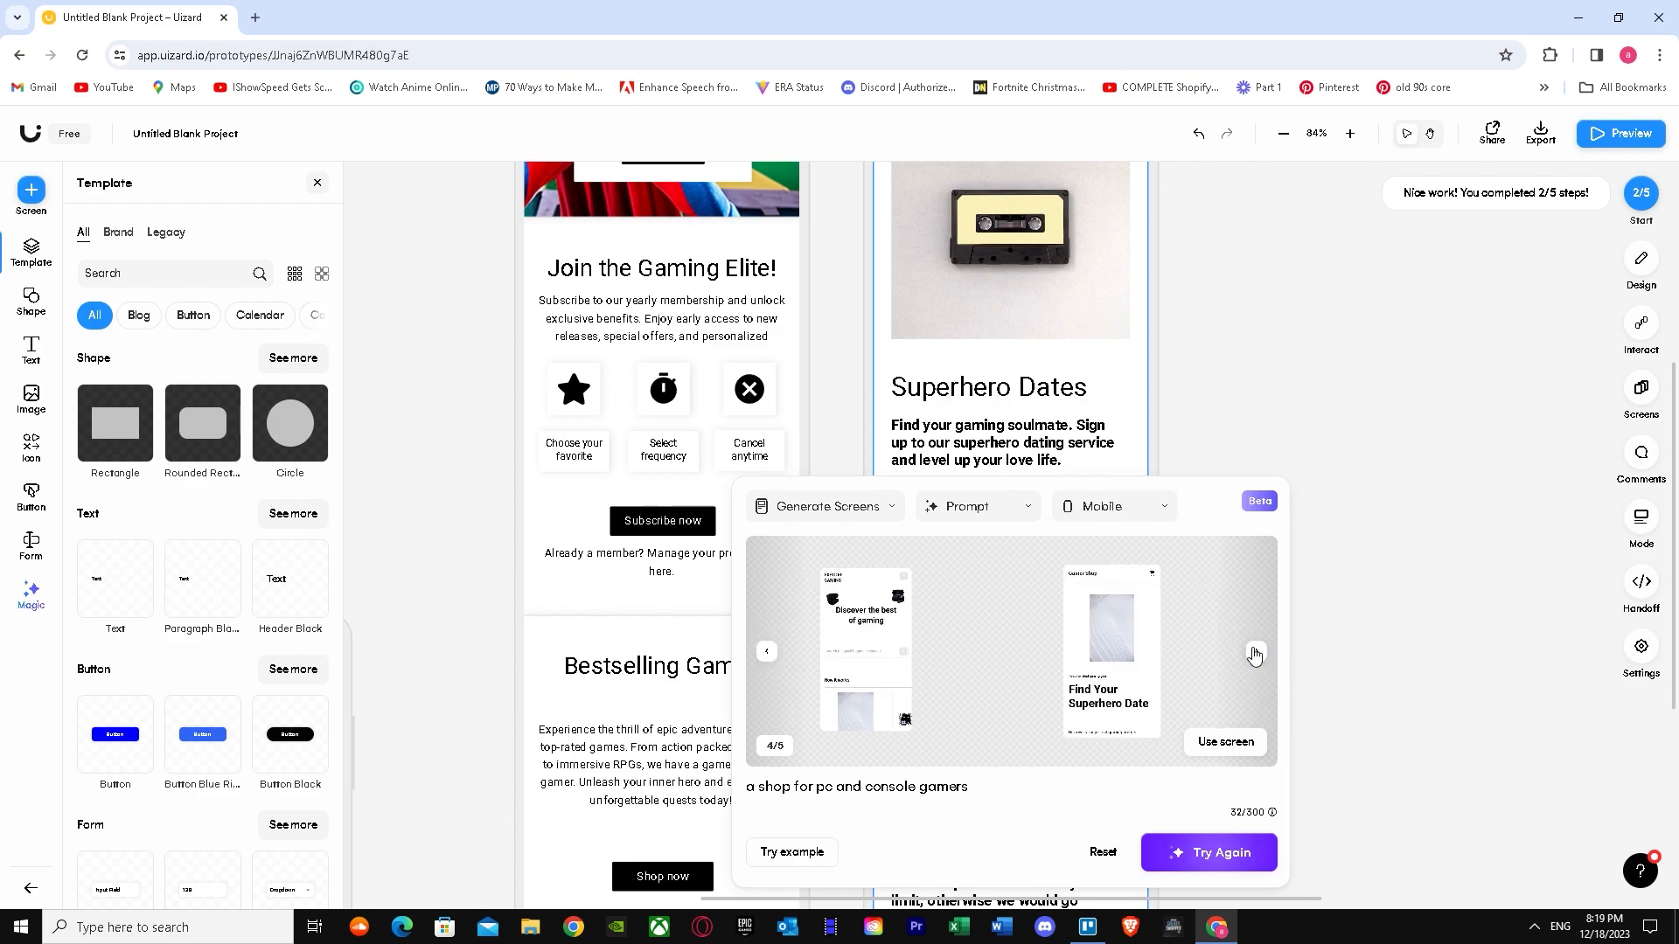
pyautogui.click(1253, 652)
pyautogui.click(1254, 652)
pyautogui.click(1254, 652)
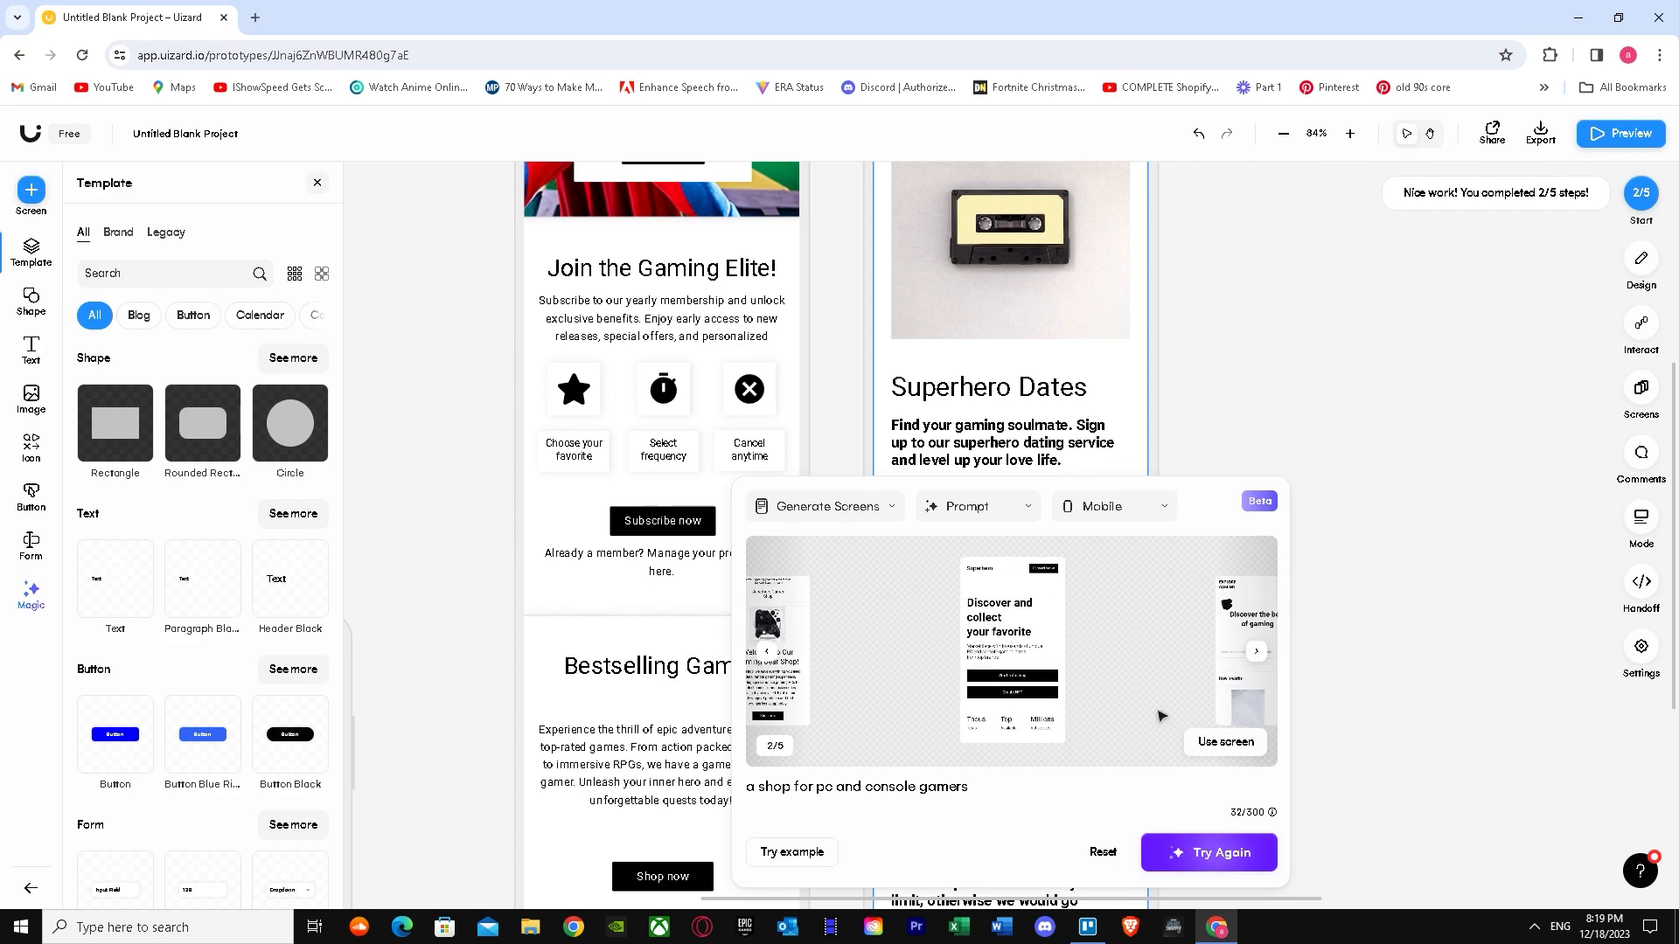
# Clear the "a shop for pc and console gamers" prompt in Autodesigner and close it.
pyautogui.moveTo(968, 787); pyautogui.dragTo(732, 779)
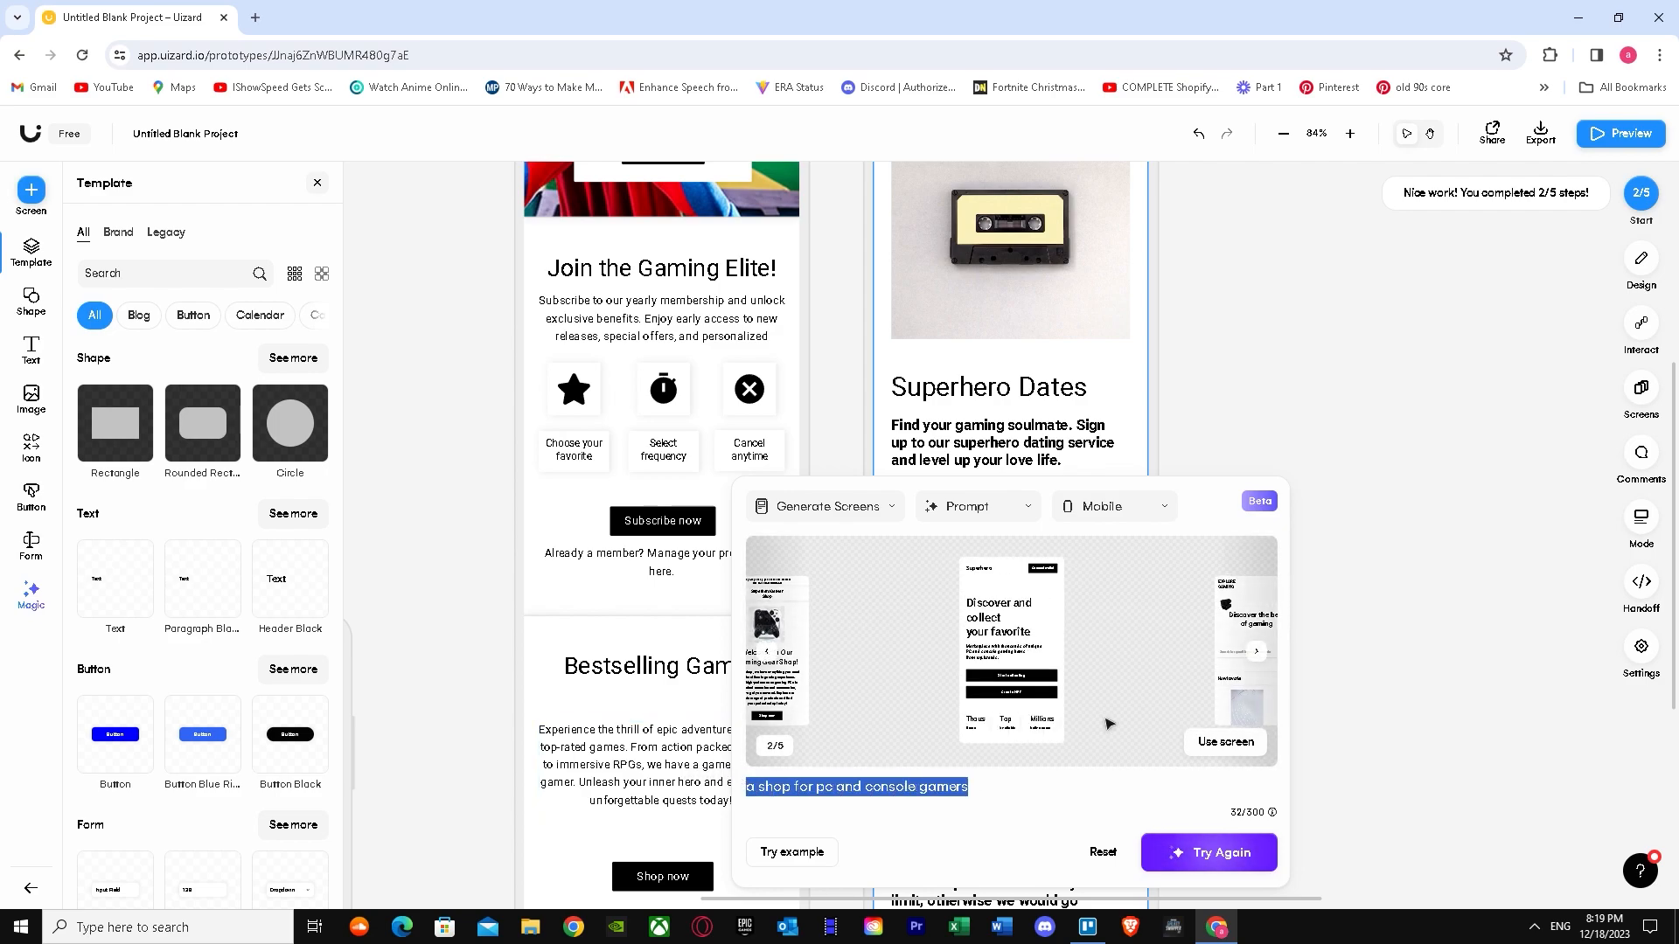
pyautogui.press('BackSpace')
pyautogui.press('Escape')
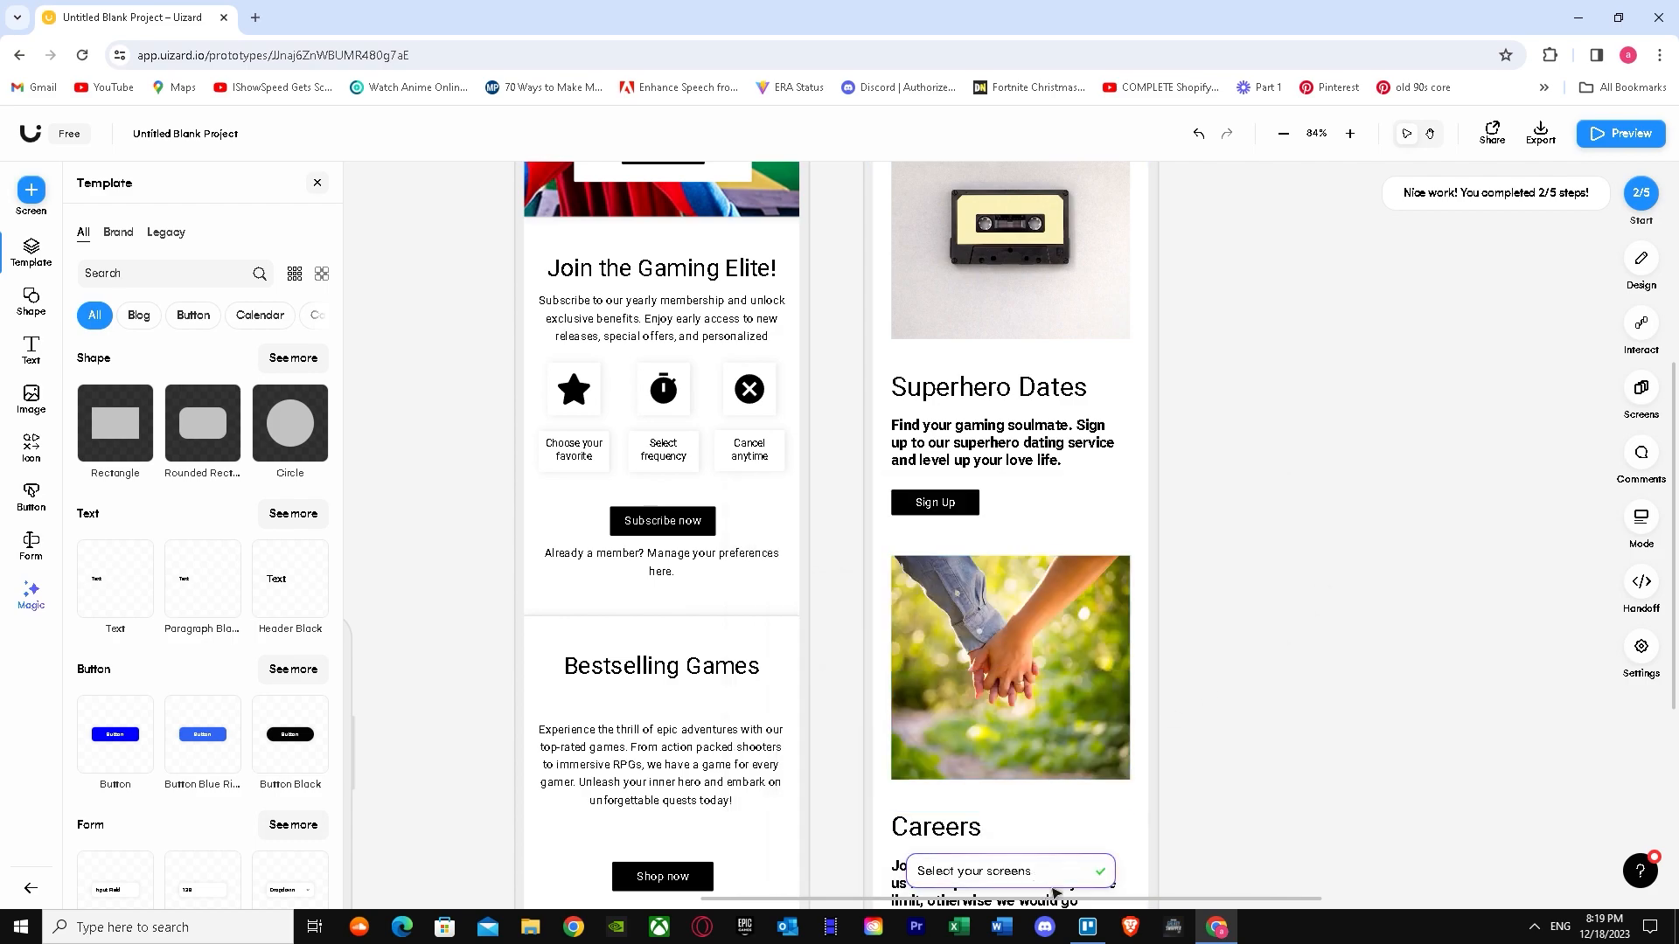
# Generate mobile screens in Autodesigner from the prompt "website for crypto and bitcoin".
pyautogui.hscroll(2, 1452, 875)
pyautogui.hscroll(5, 1452, 874)
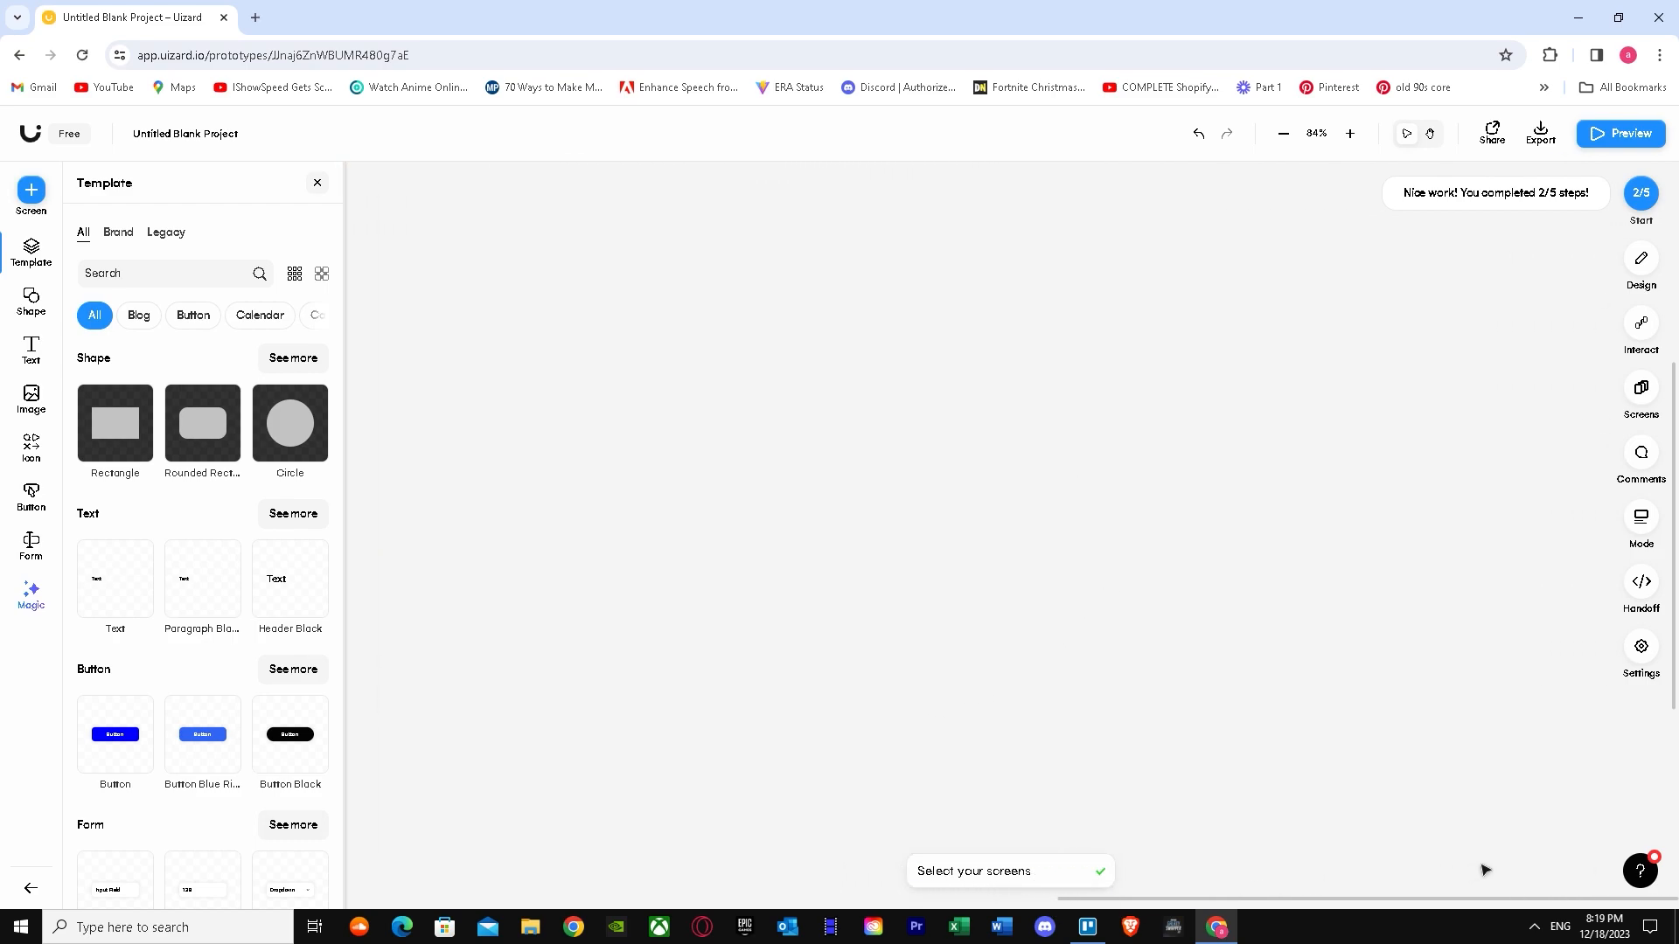
pyautogui.click(988, 871)
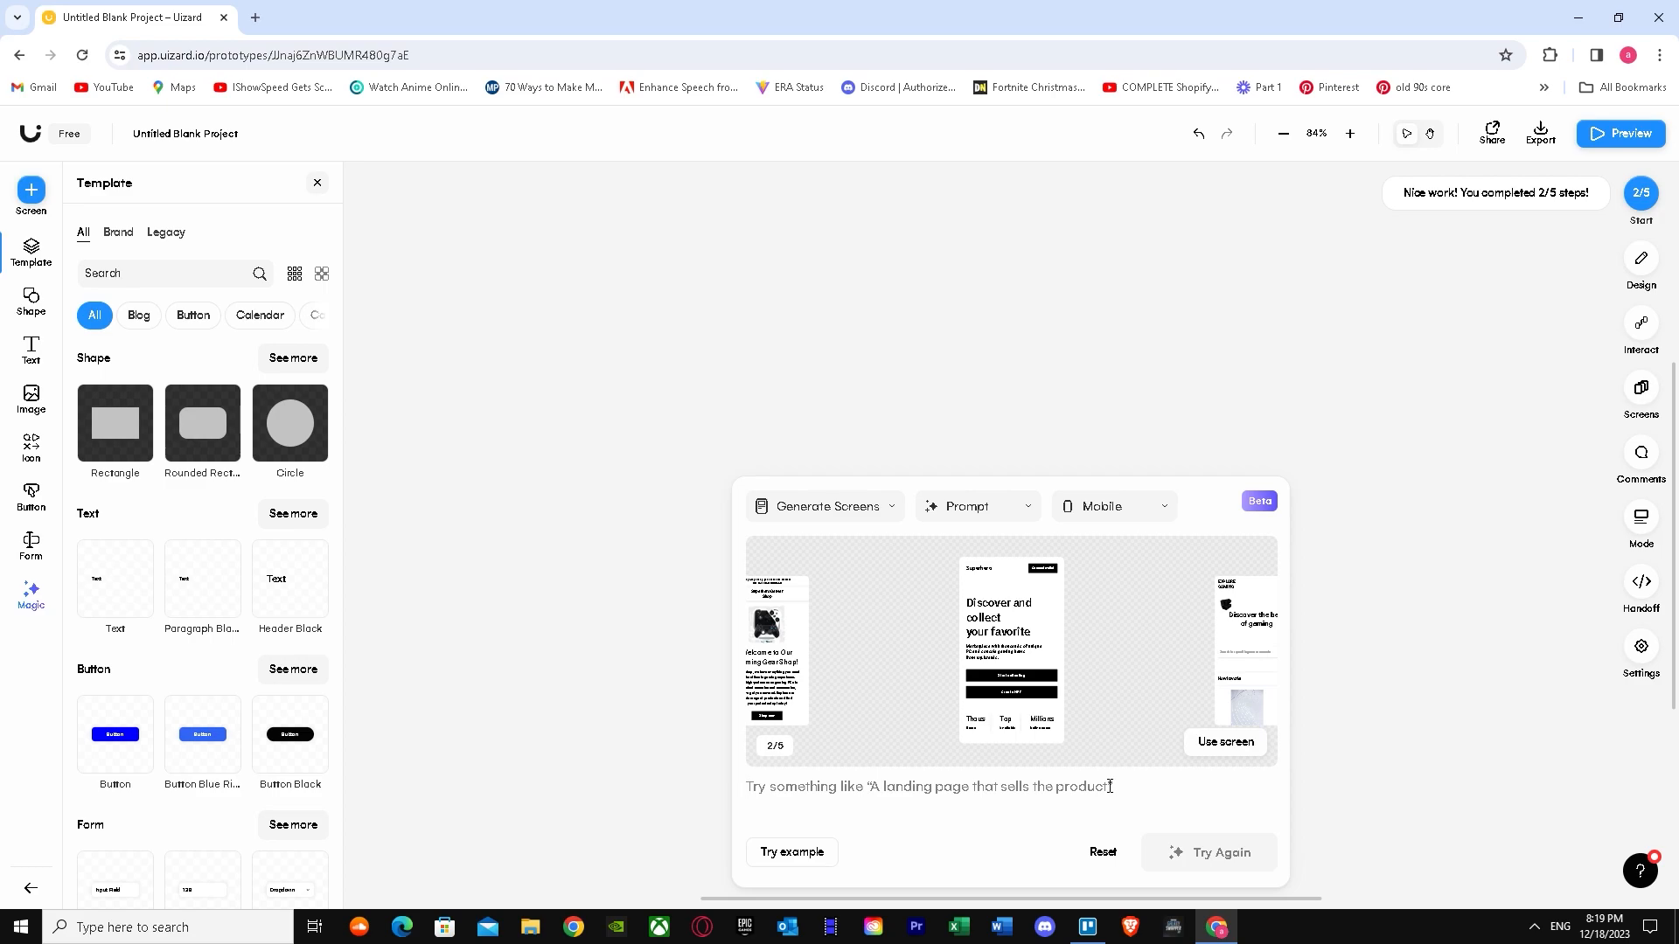
pyautogui.write('a')
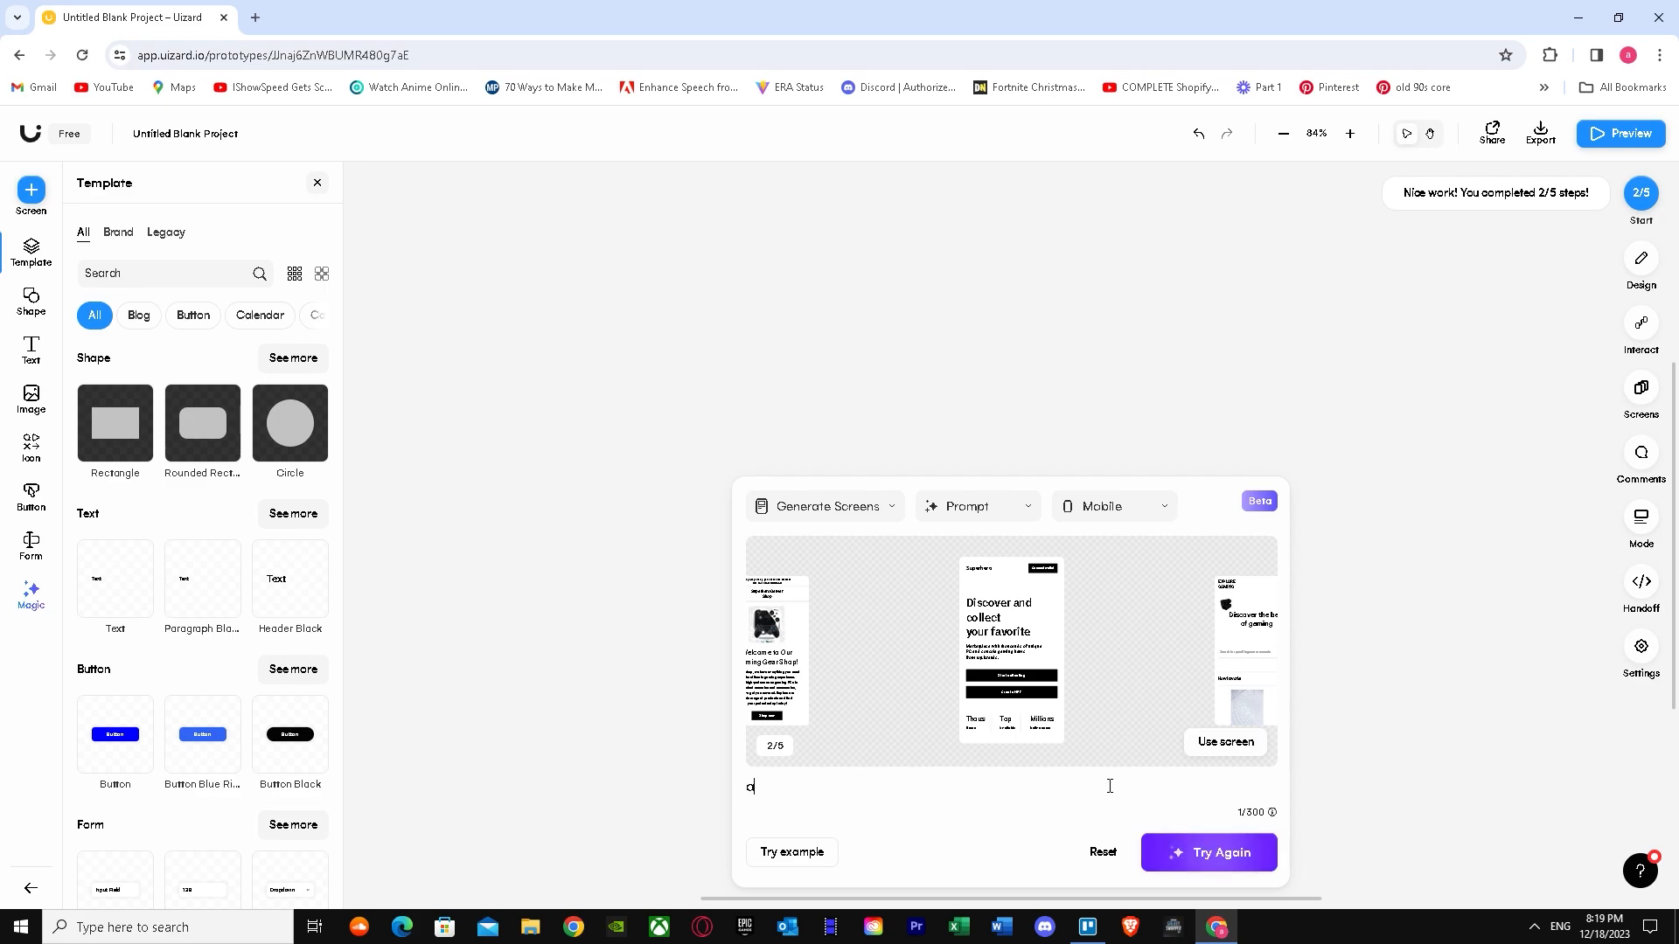
pyautogui.press('BackSpace')
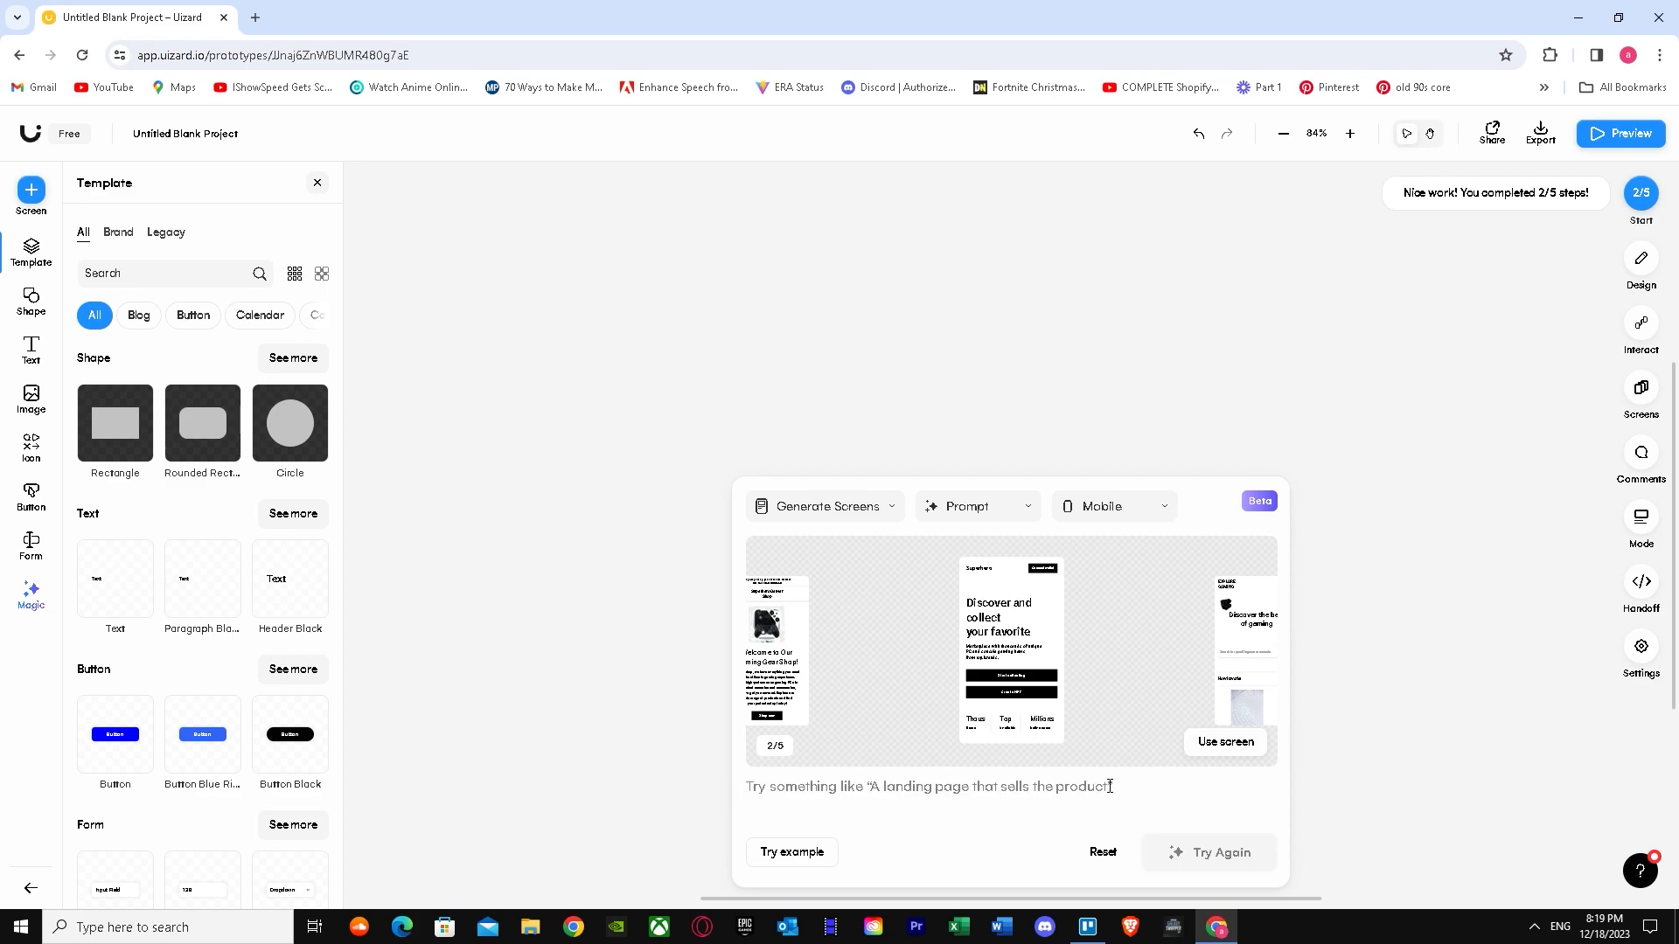
pyautogui.write('sho')
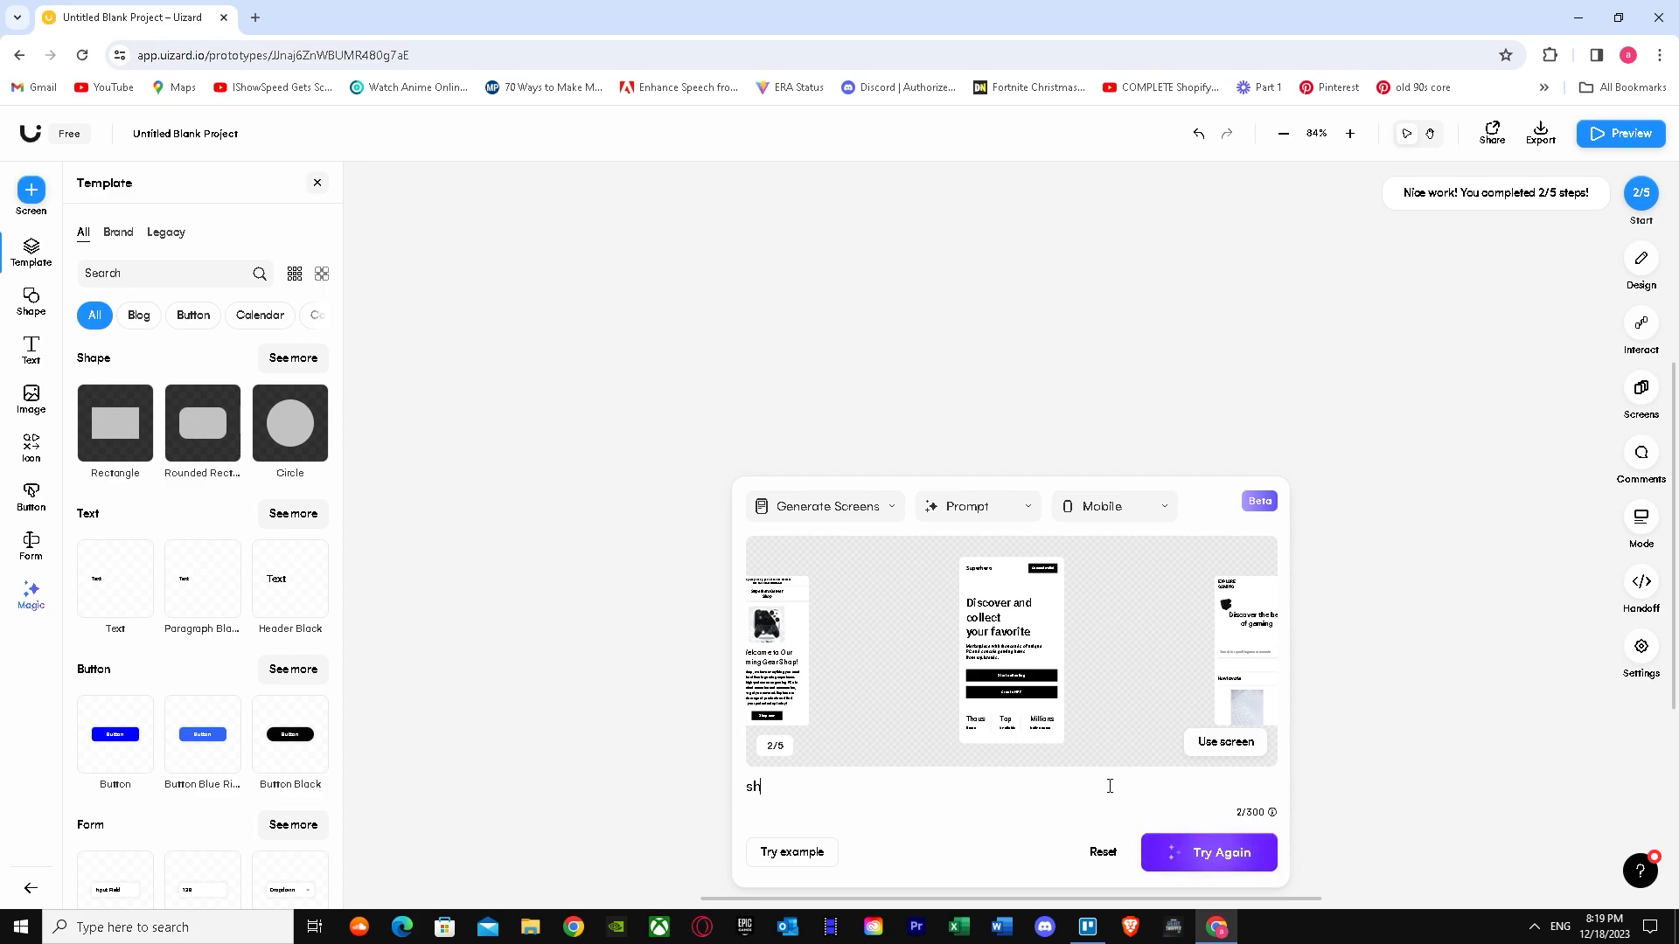
pyautogui.press('BackSpace')
pyautogui.write('webs')
pyautogui.write('itw')
pyautogui.press('BackSpace')
pyautogui.write('e')
pyautogui.click(1186, 850)
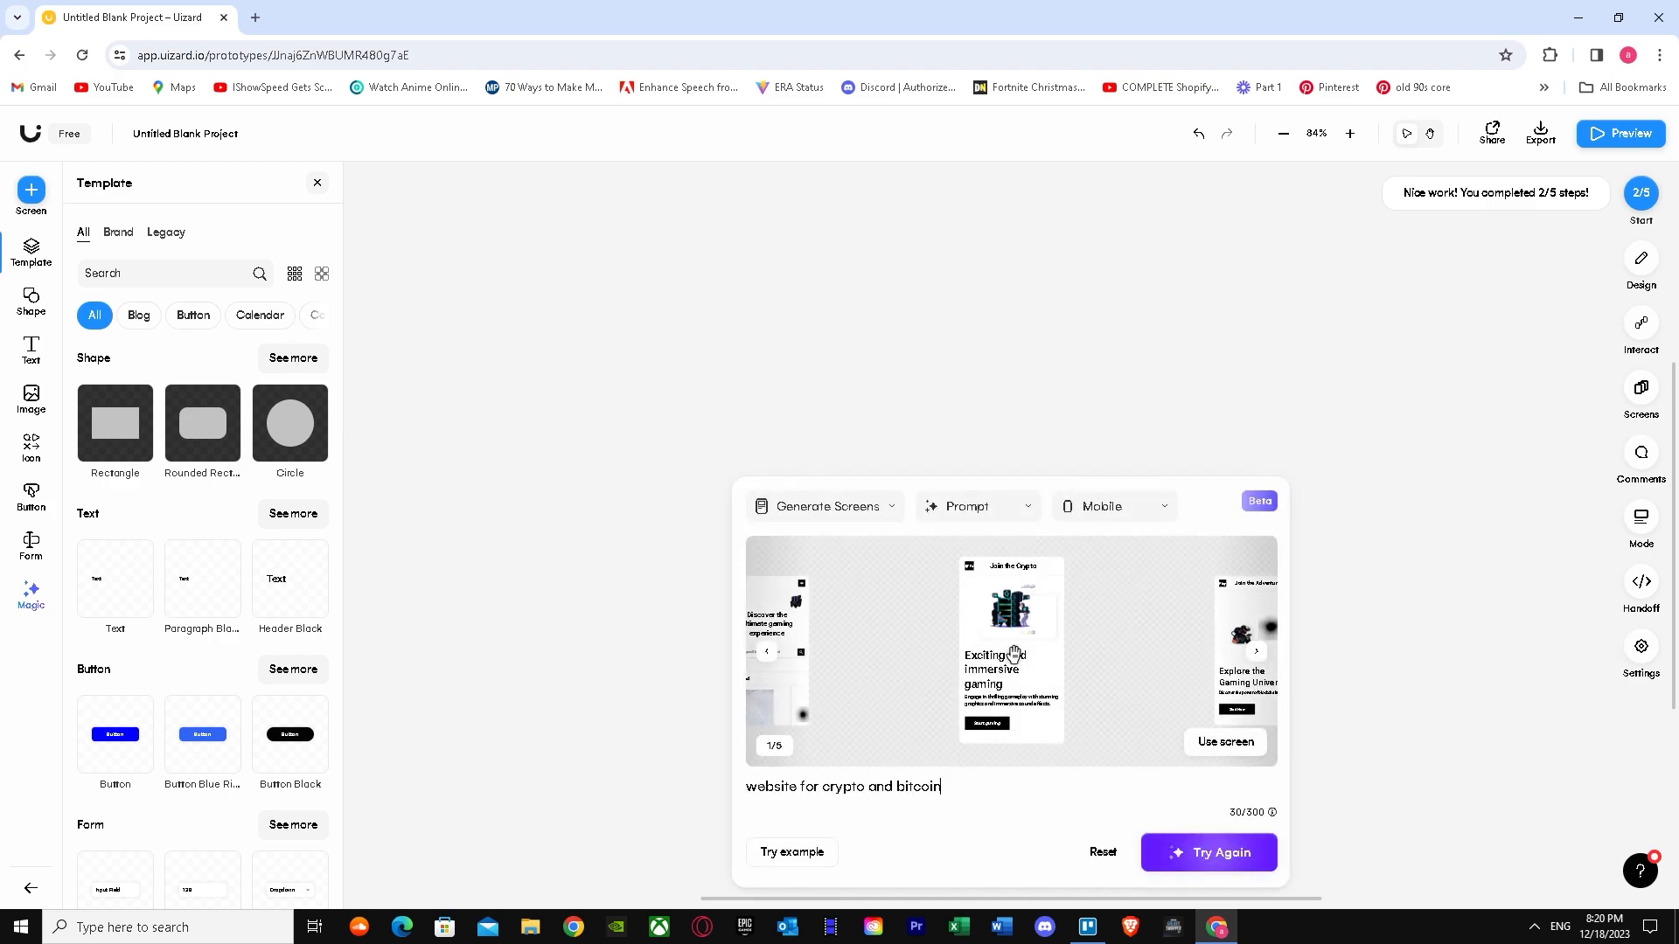
# Try to add the generated Join the Crypto screen to the project.
pyautogui.click(1010, 658)
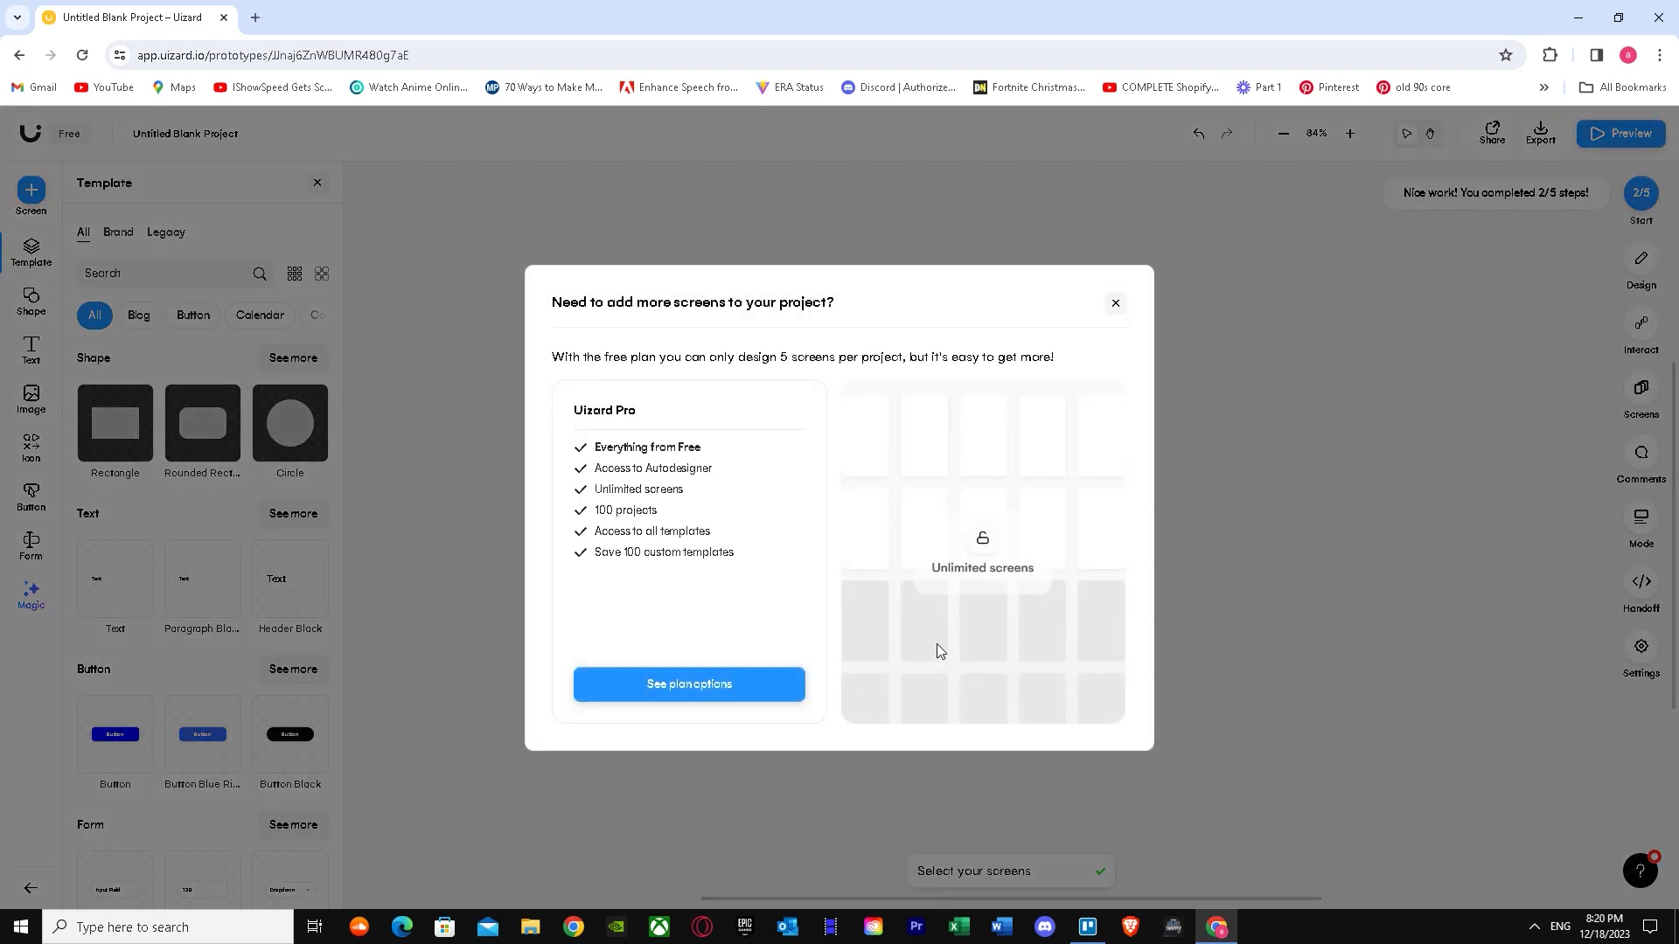
pyautogui.click(1116, 302)
pyautogui.click(1007, 875)
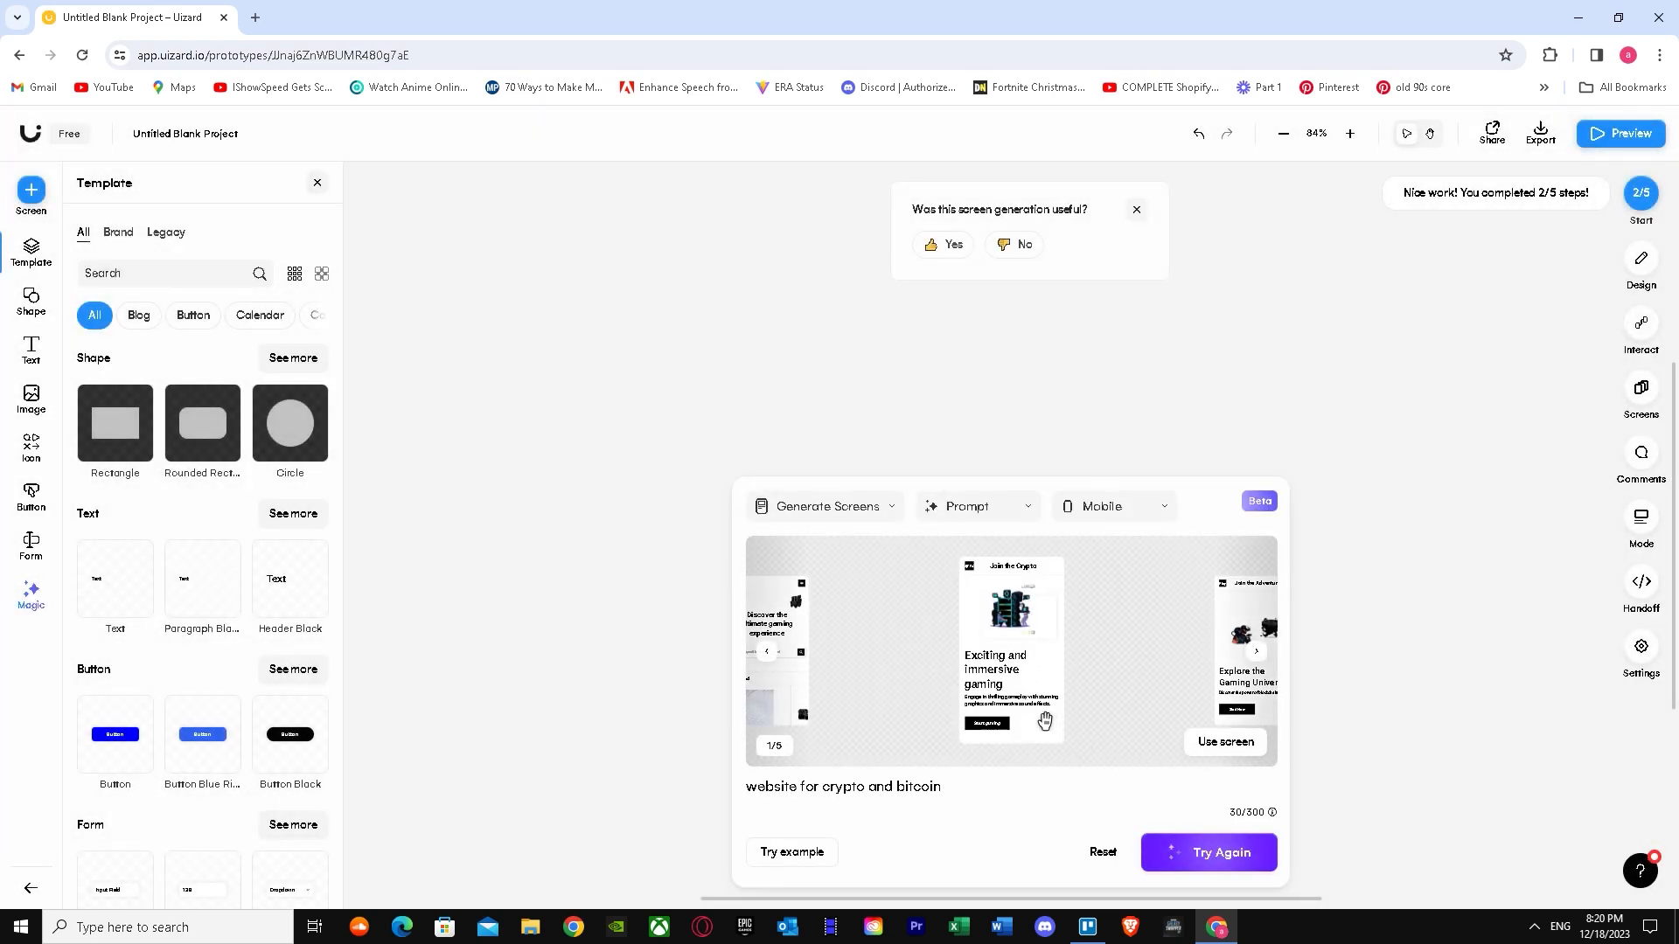
pyautogui.click(1217, 741)
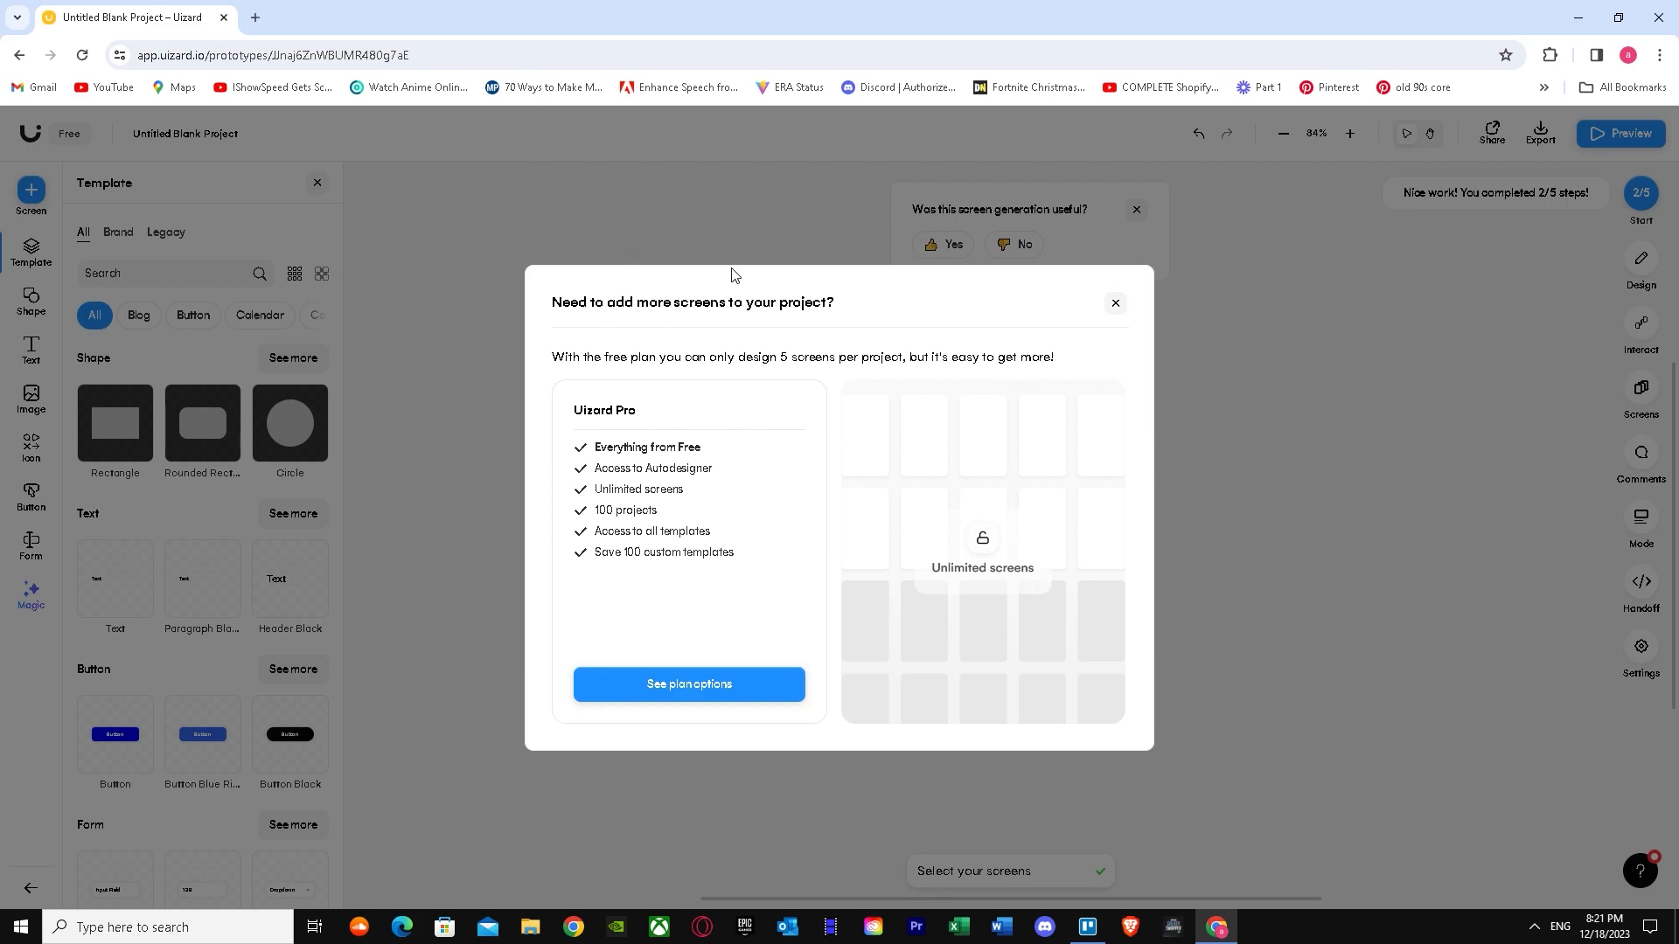
pyautogui.click(1115, 303)
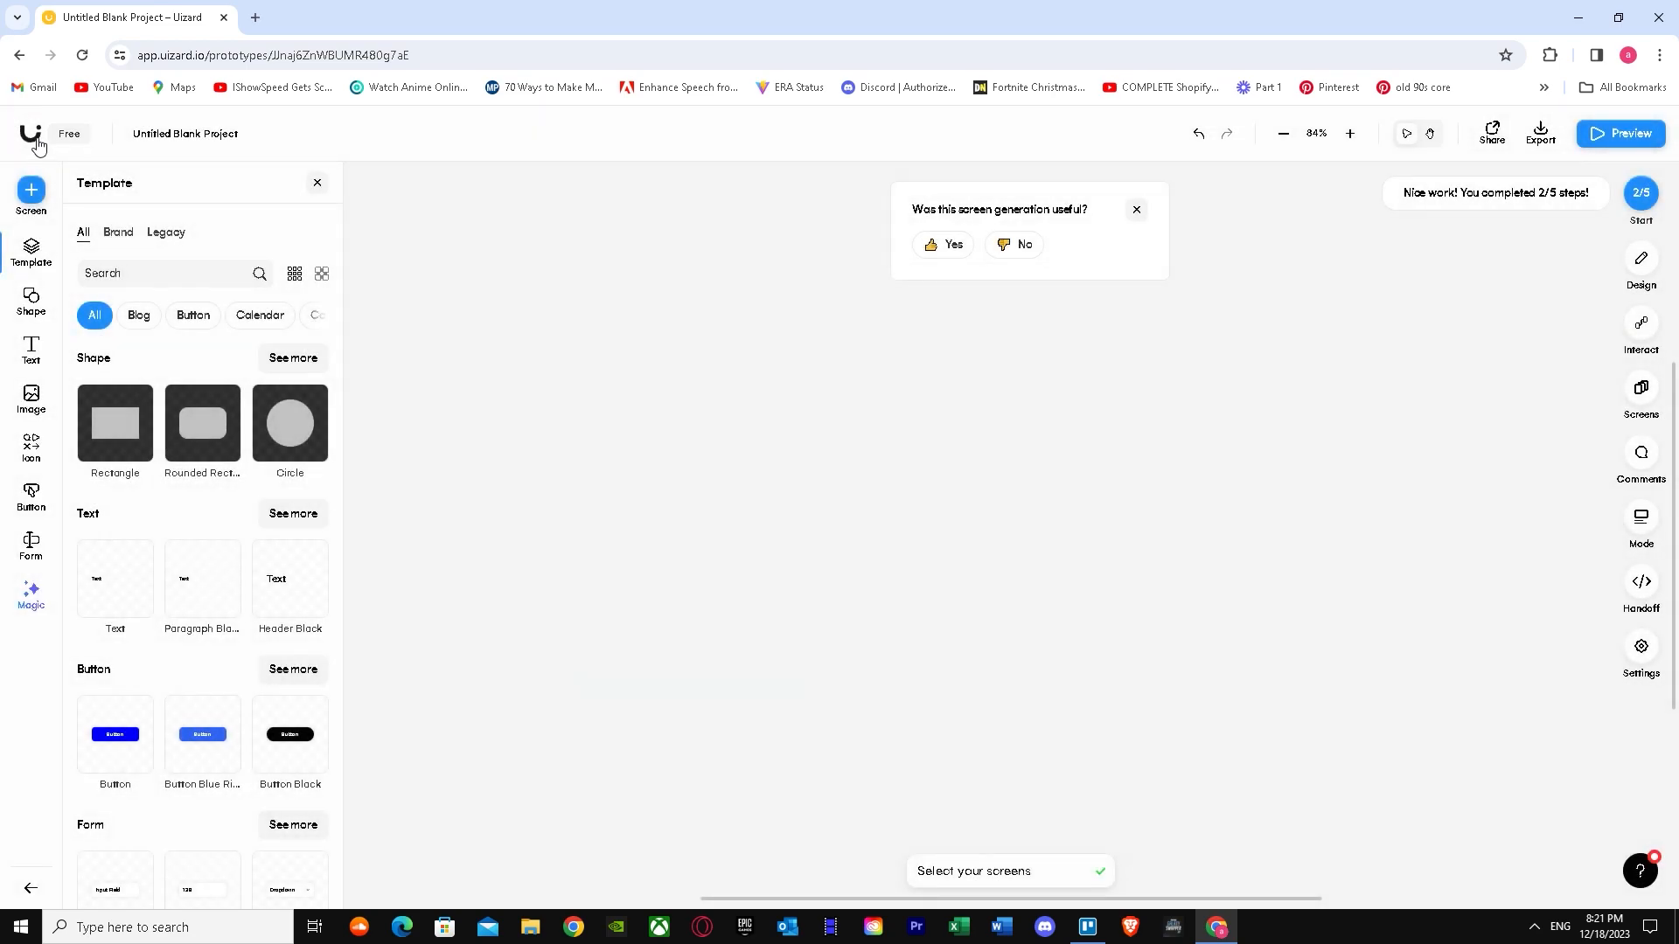
# Check the organization's Free plan details and browse to the generated Join the Adventure screen.
pyautogui.click(69, 133)
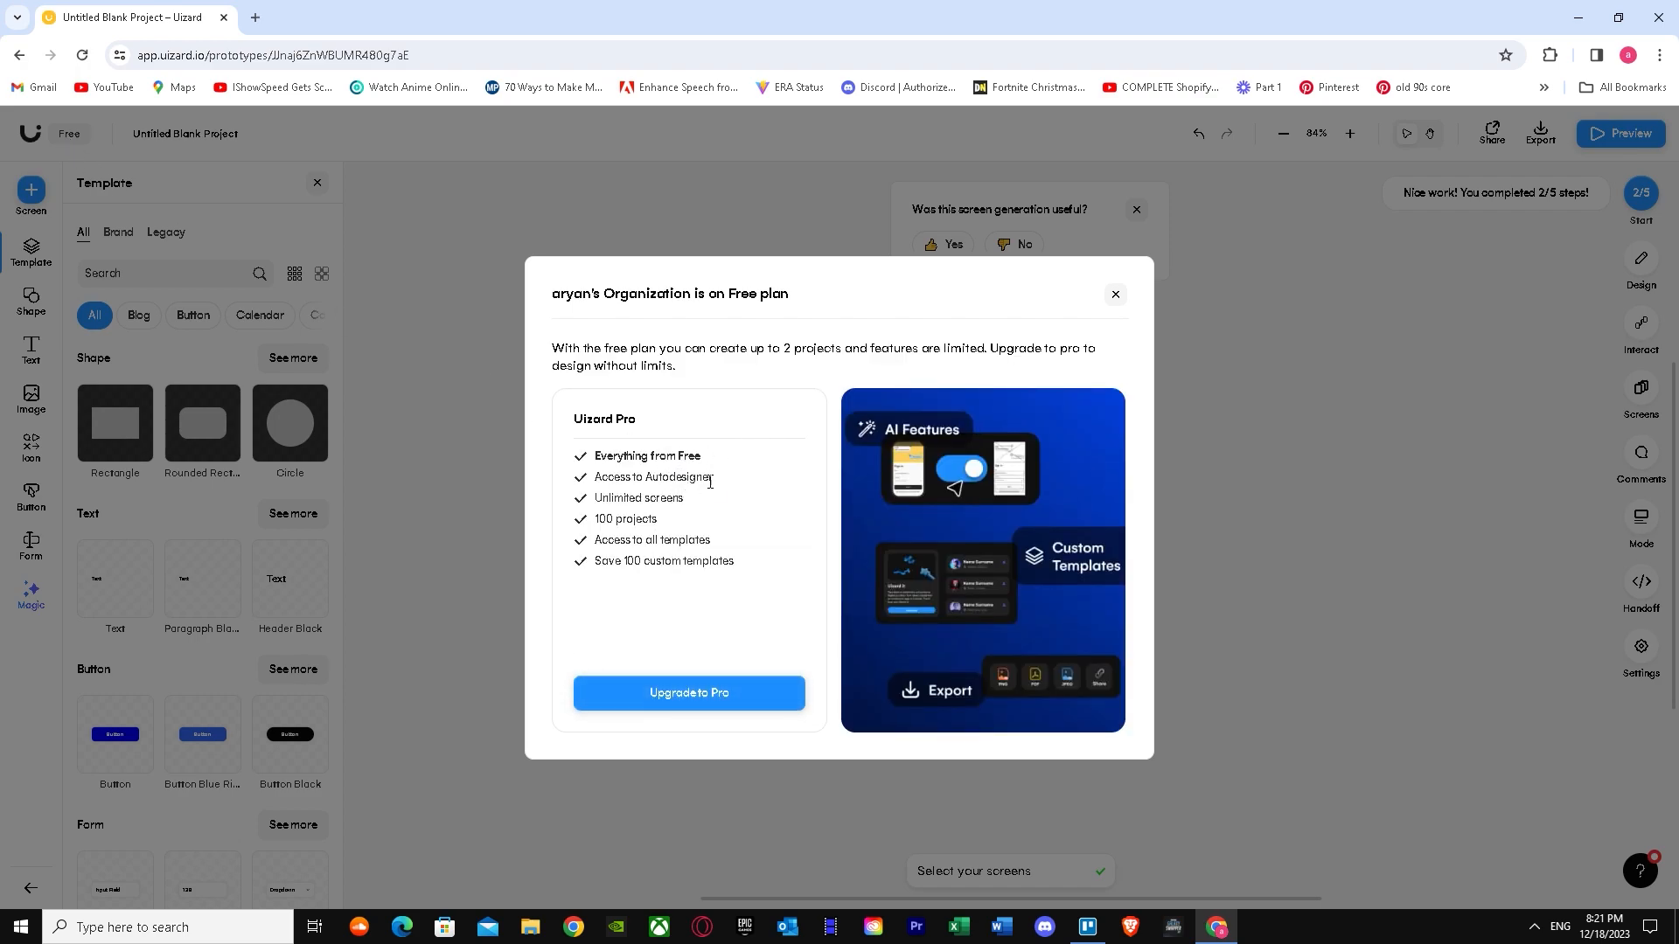
pyautogui.click(1114, 295)
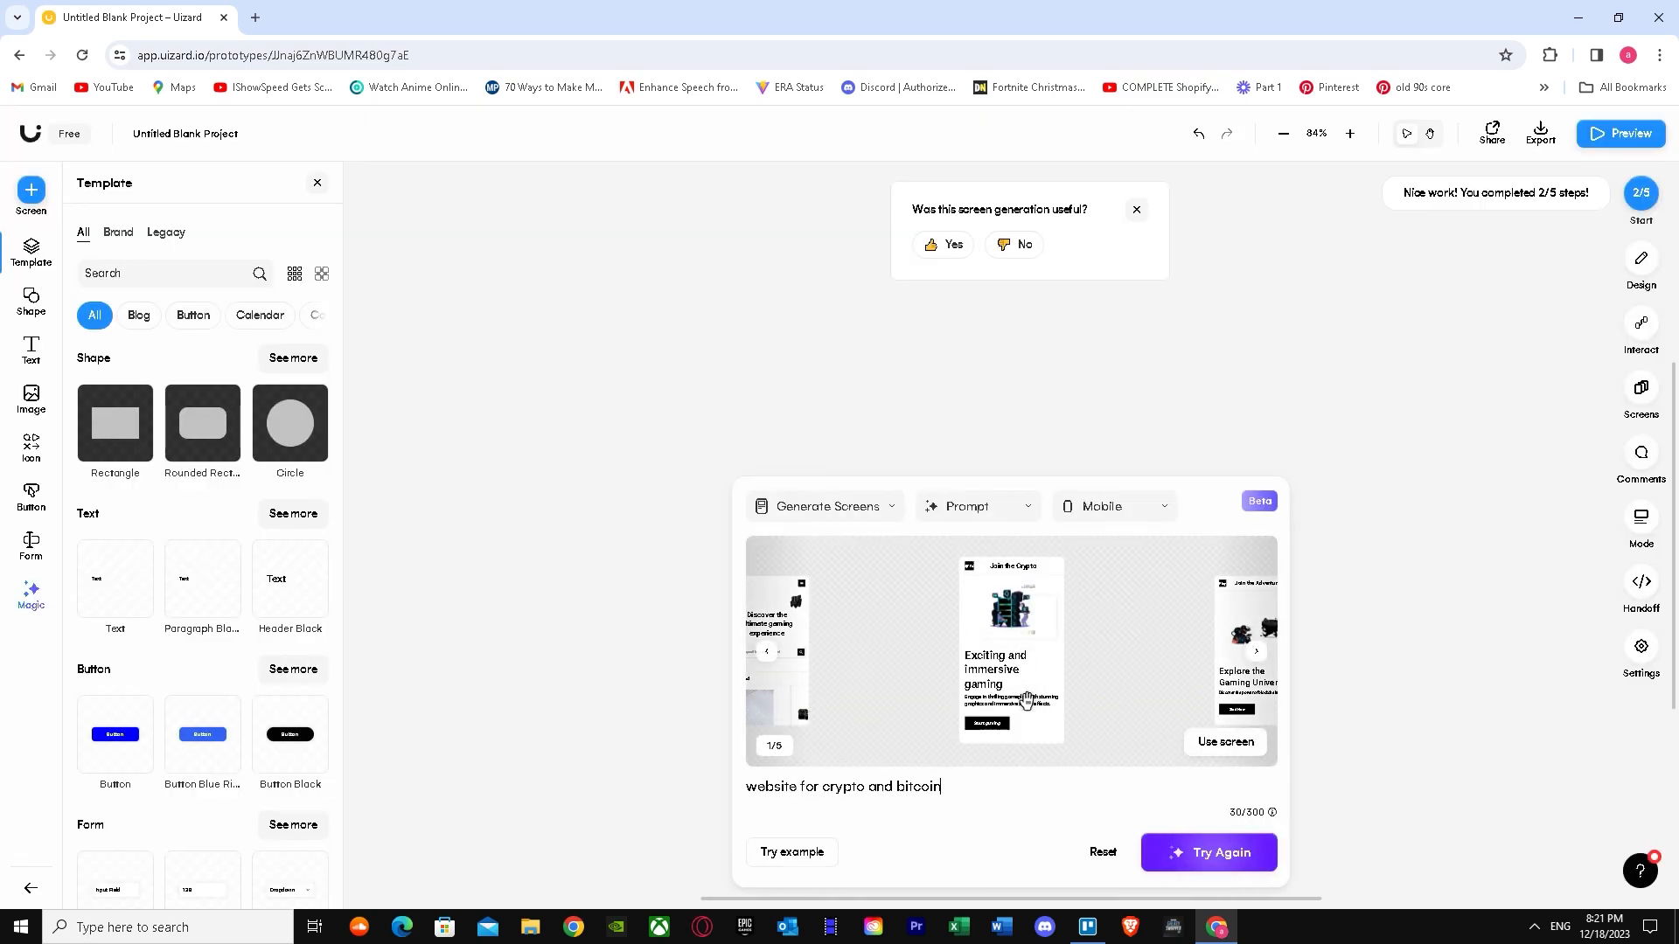
pyautogui.click(1259, 654)
pyautogui.click(1259, 654)
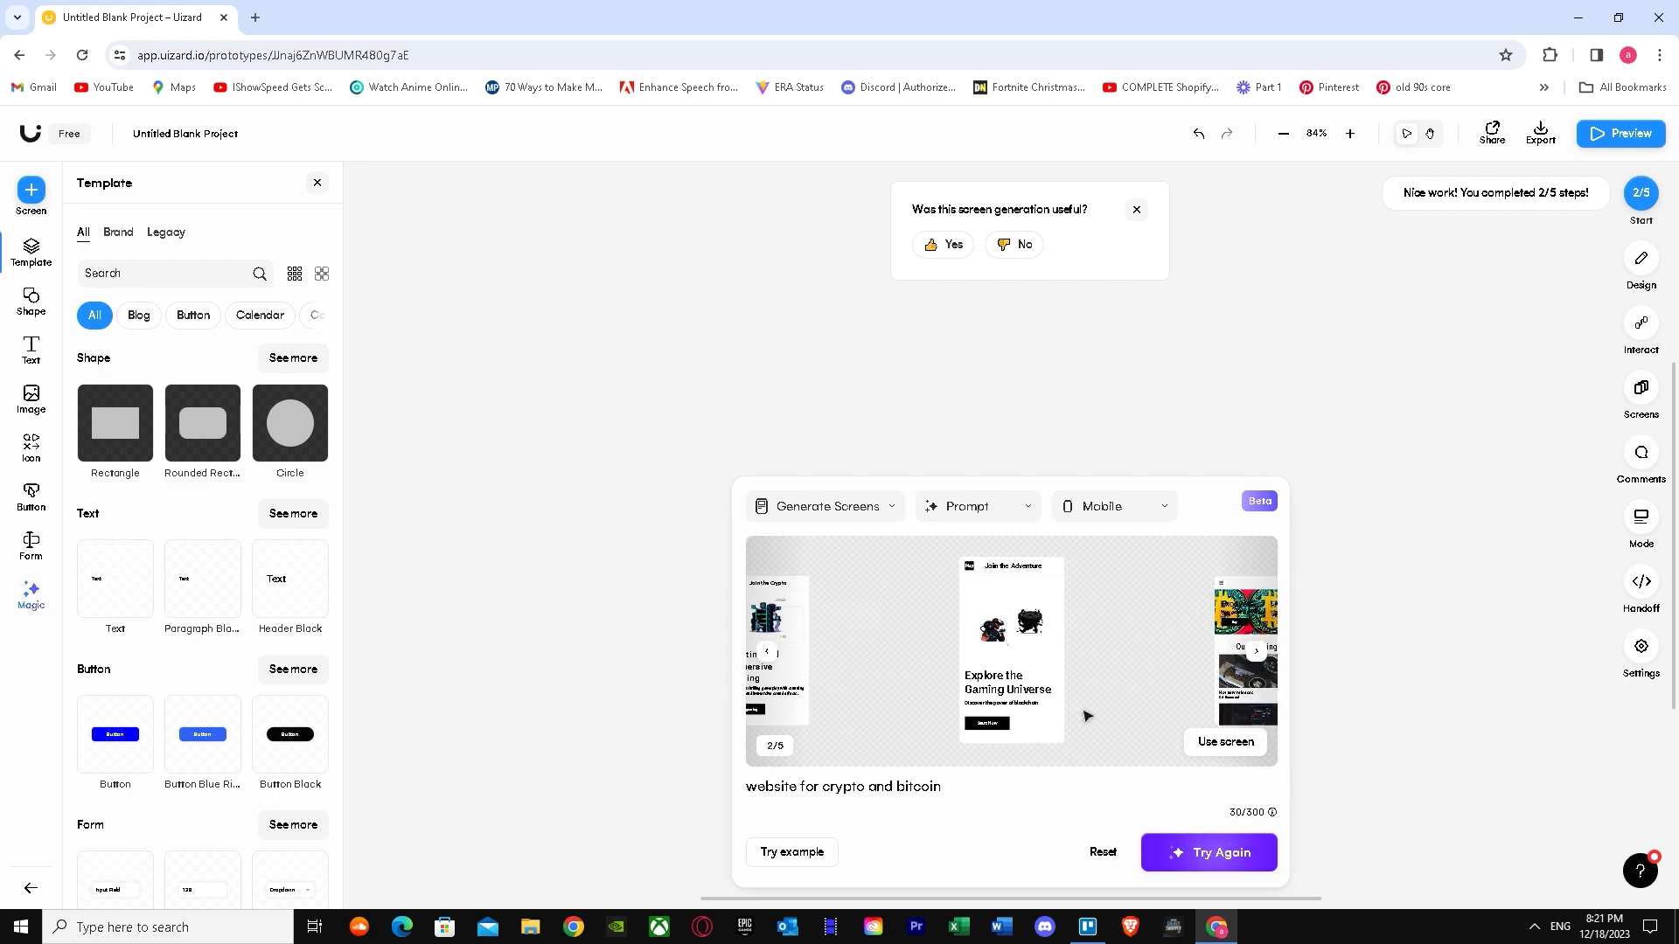